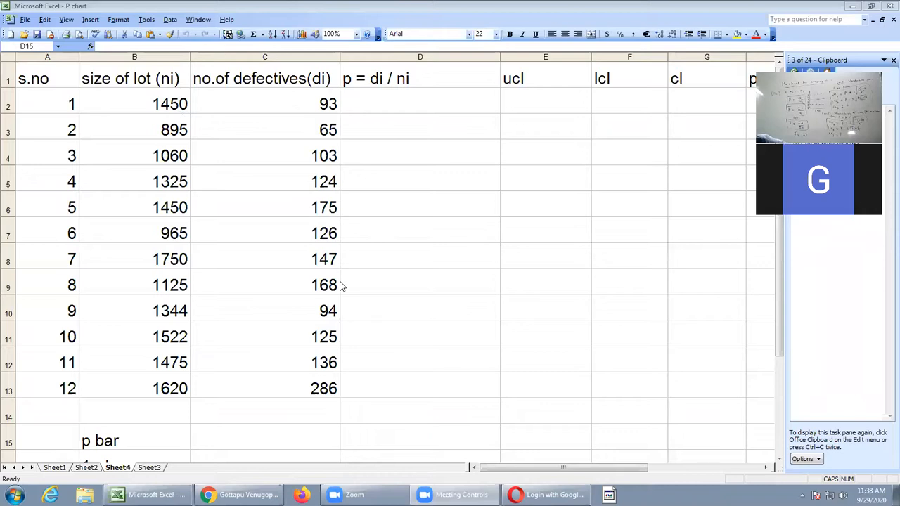
Step: Calculate the fraction defective in D2 with =C2/B2 and fill the formula down to D13
click(395, 103)
click(391, 101)
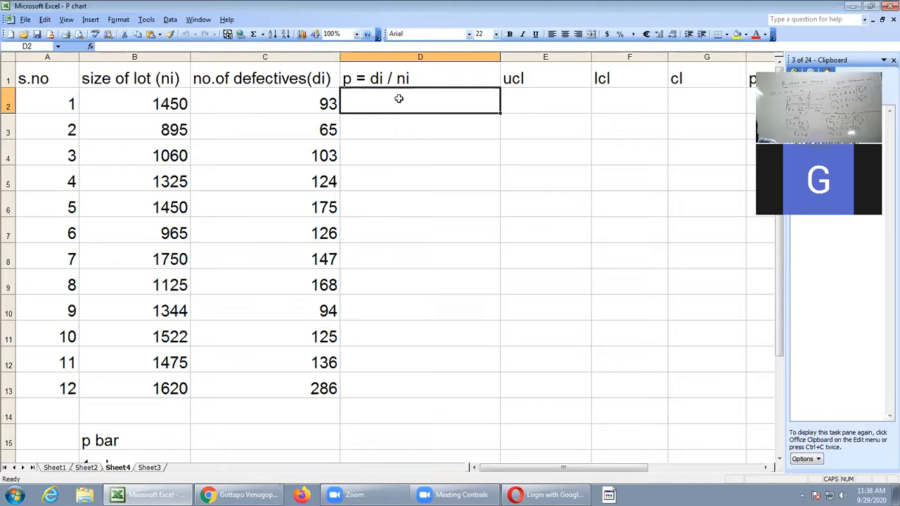
text(=)
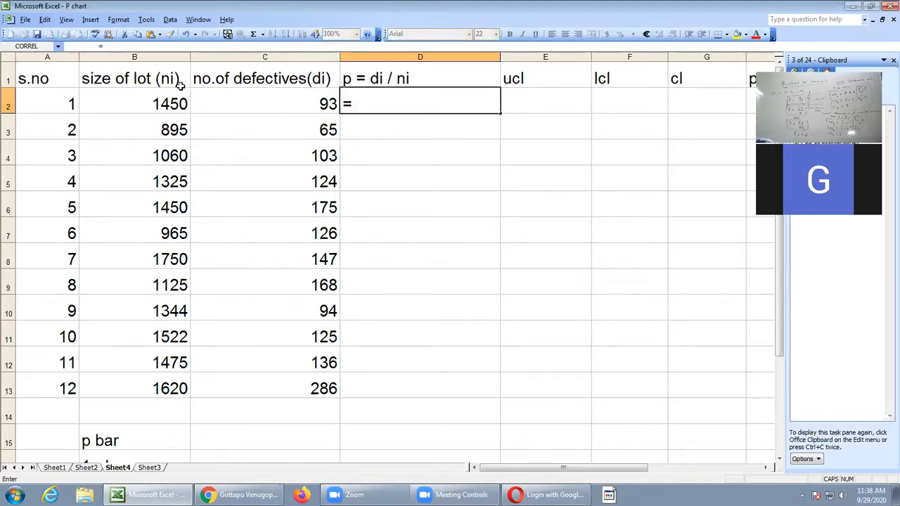
click(307, 100)
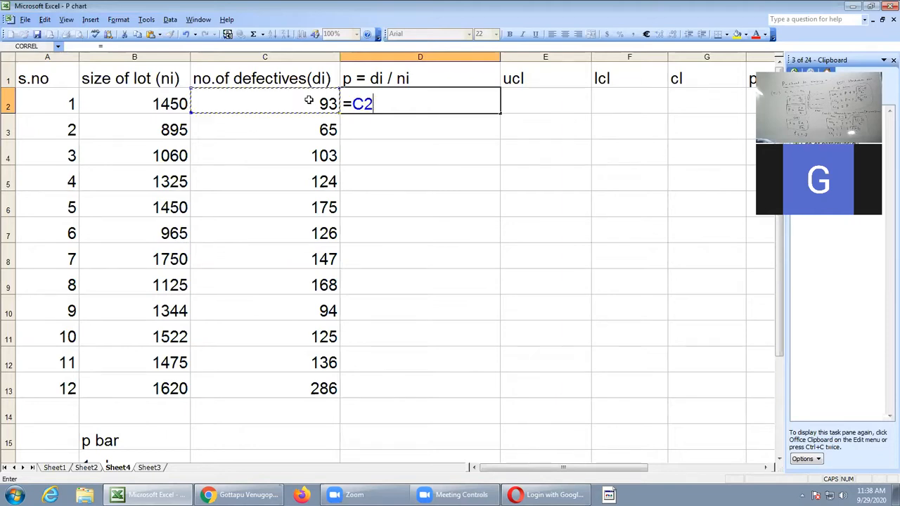
text(/)
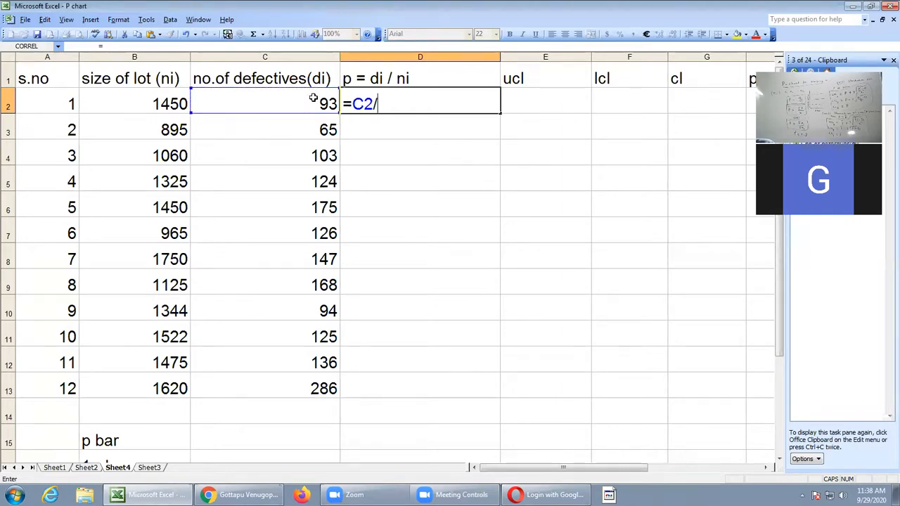
click(159, 104)
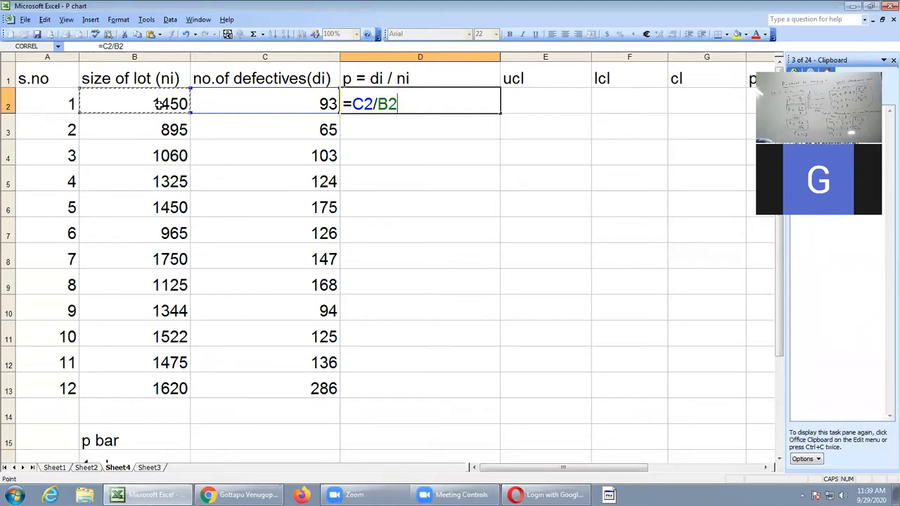
key(Return)
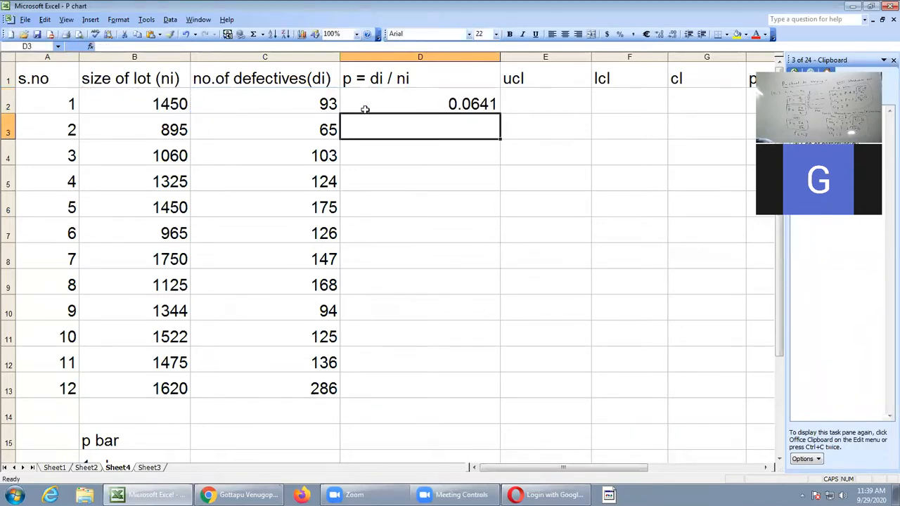
click(477, 98)
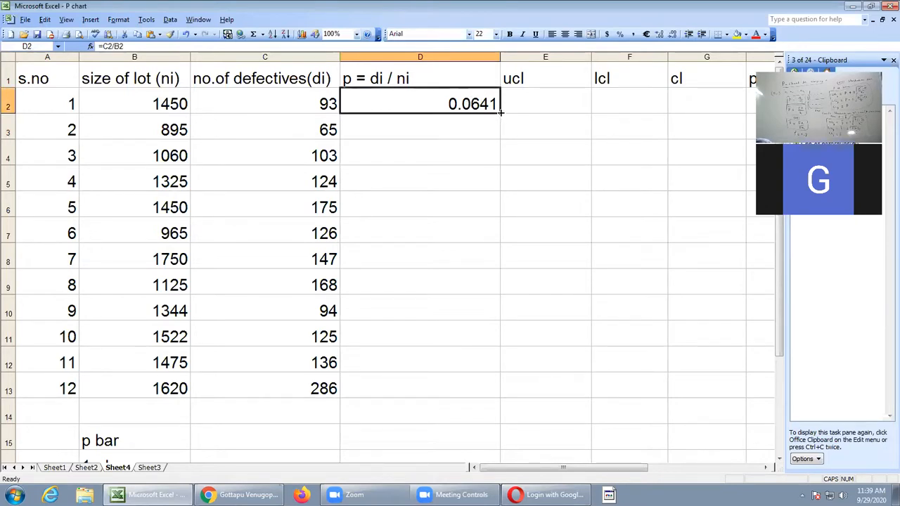
drag(501, 120, 464, 393)
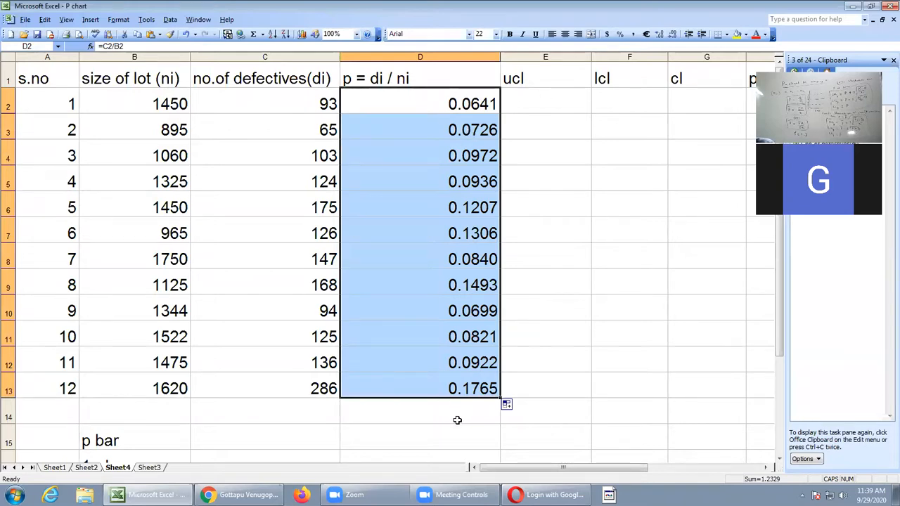
Step: Total the p values of D2:D13 in cell D14 with the SUM function
click(419, 415)
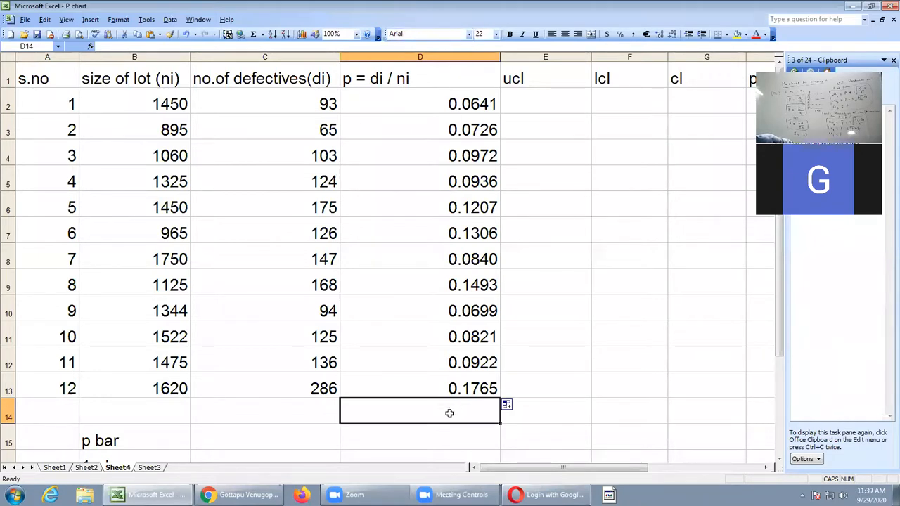
click(261, 36)
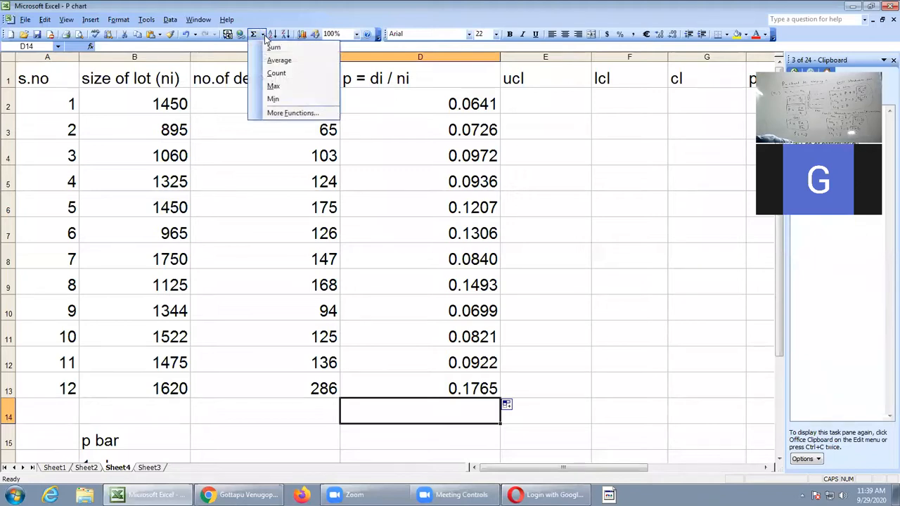
click(277, 46)
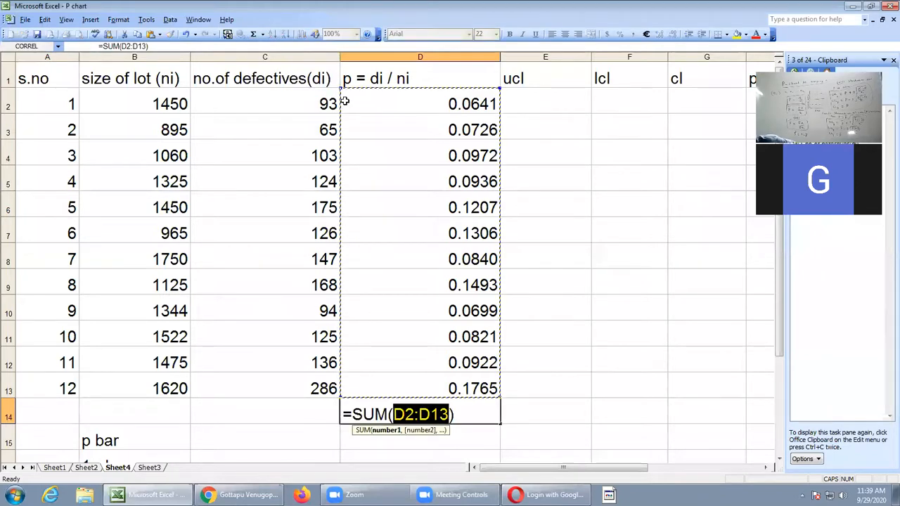
key(Return)
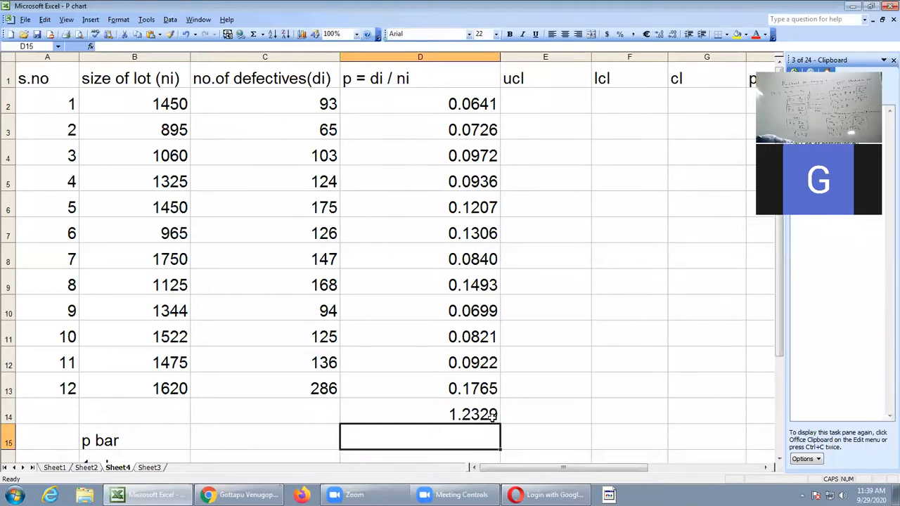
Step: Calculate p bar in C15 by dividing the p total by the number of lots, =D14/12
click(239, 446)
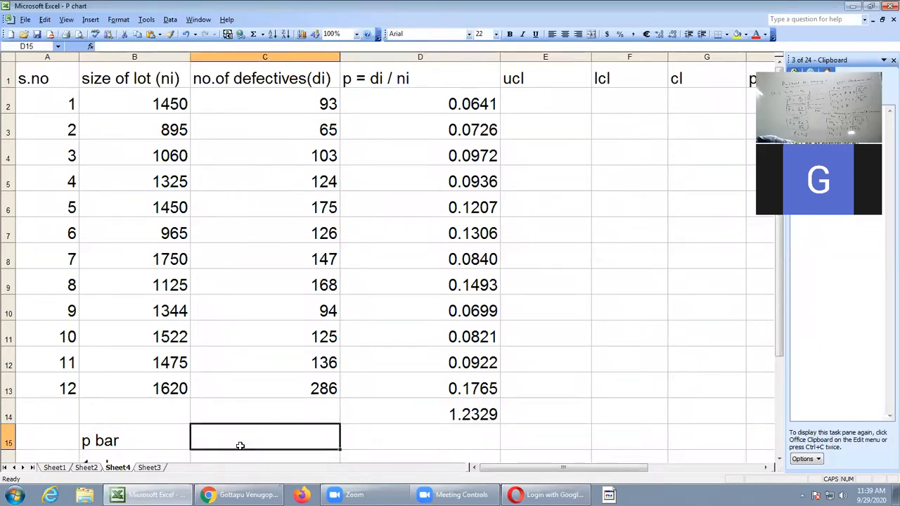
text(=)
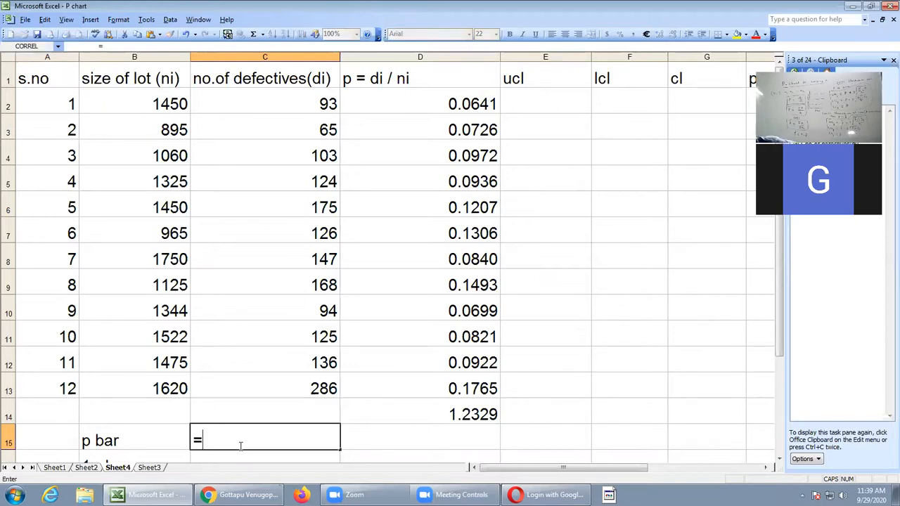
click(471, 416)
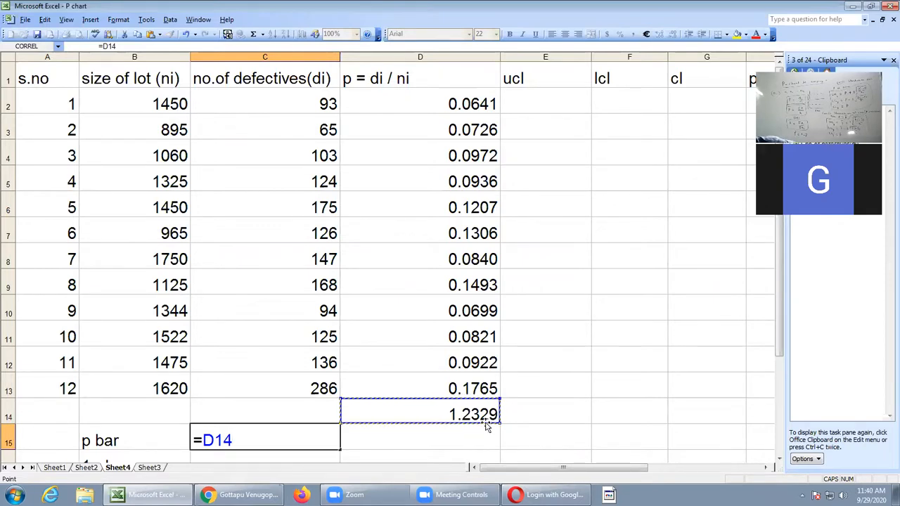
text(/)
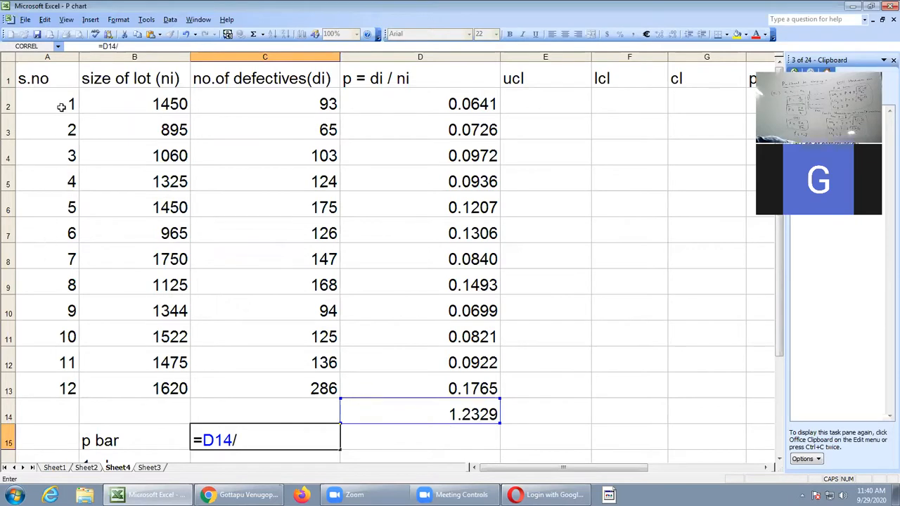
text(12)
key(Return)
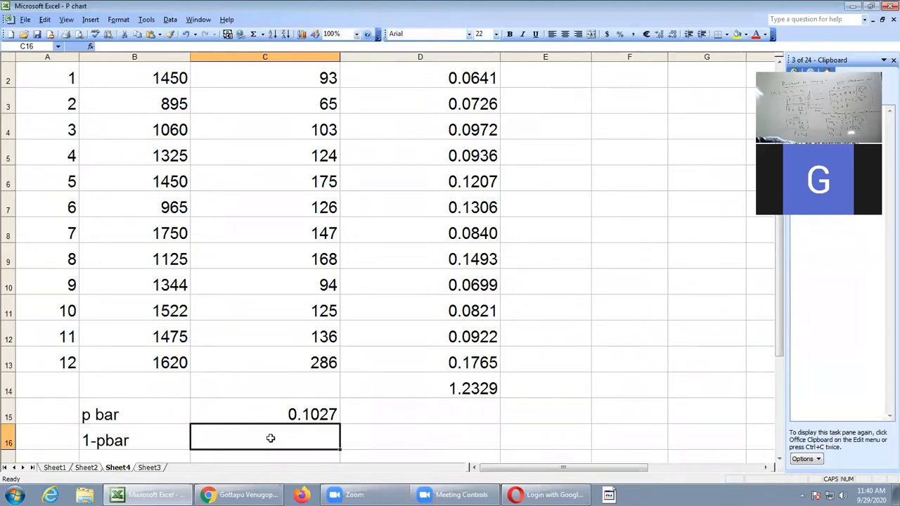
Step: Calculate 1-pbar in C16 with the formula =1-C15
text(=)
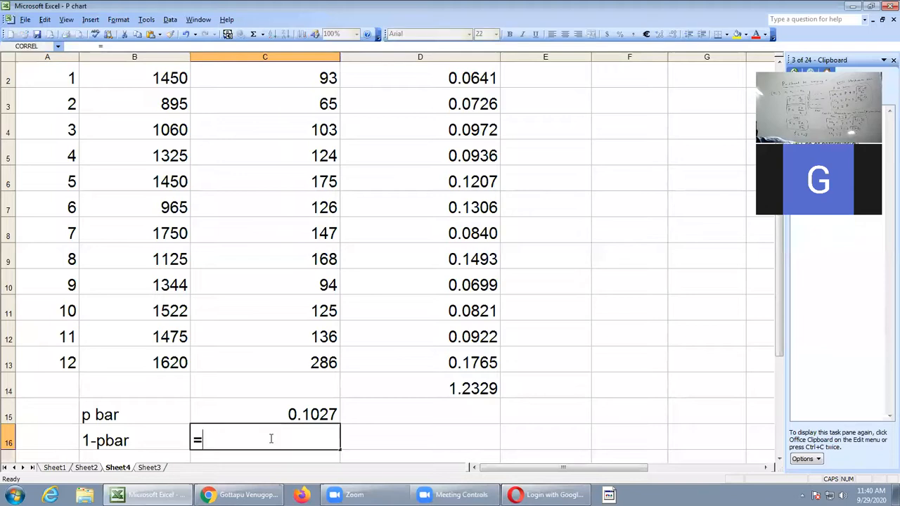
text(1-)
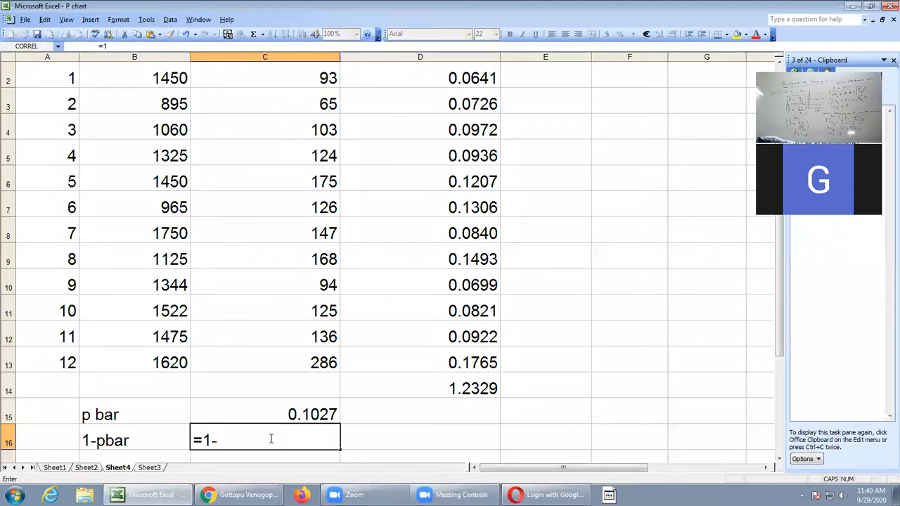
click(305, 415)
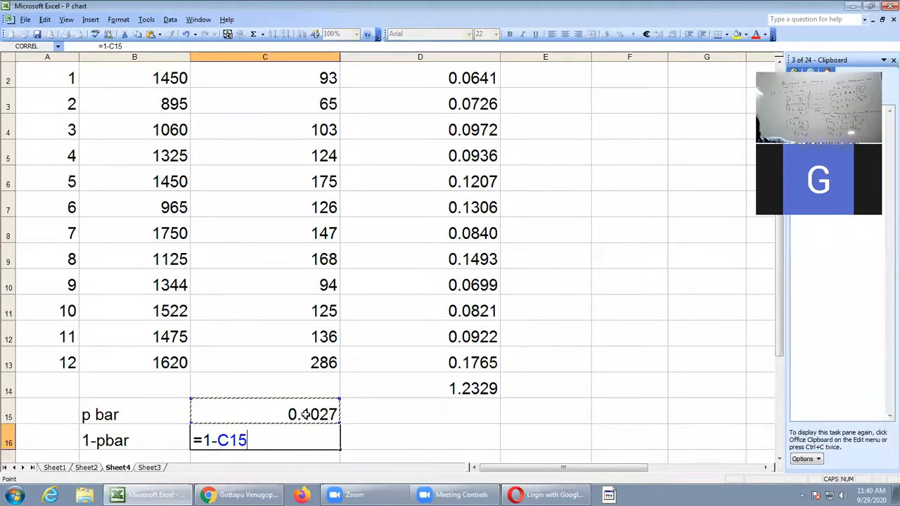
key(Return)
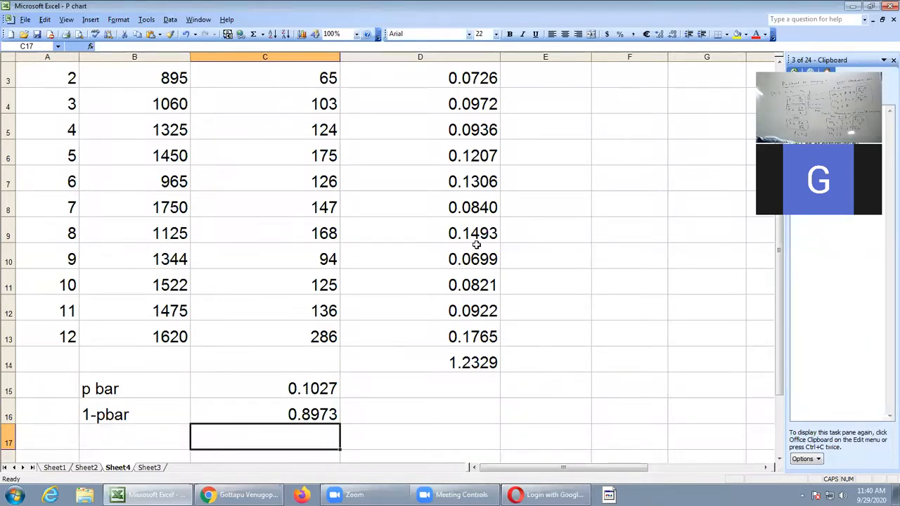
Step: Enter the ucl formula =0.1027+3*((0.1027*0.8973)/B2) in cell E2 for the first lot
scroll(477, 245, up, 1)
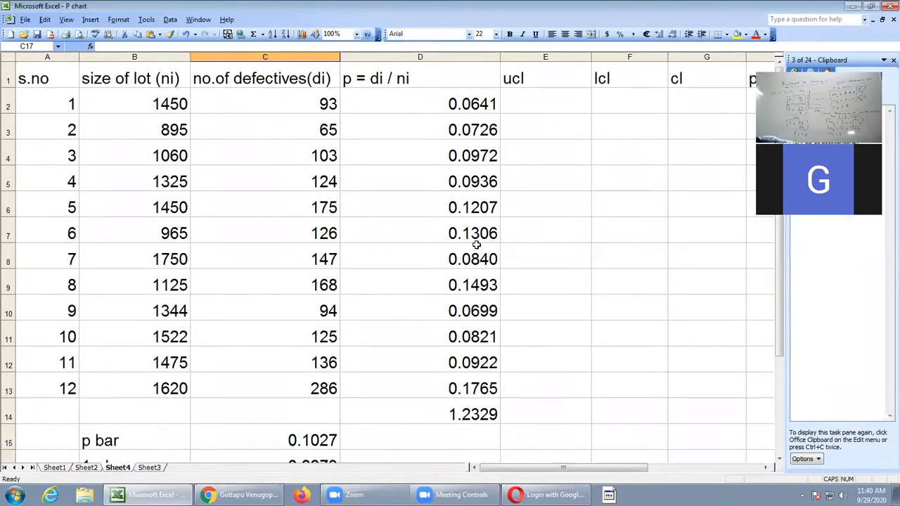
click(539, 99)
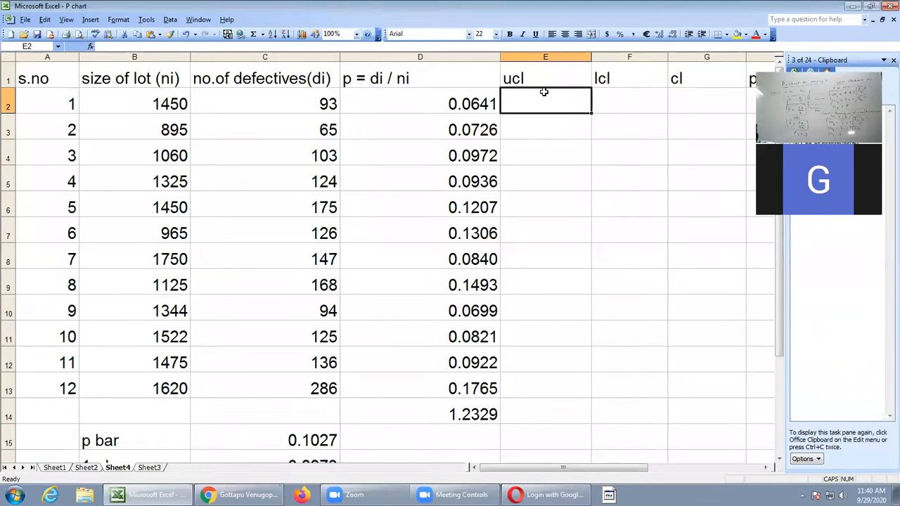
text(=)
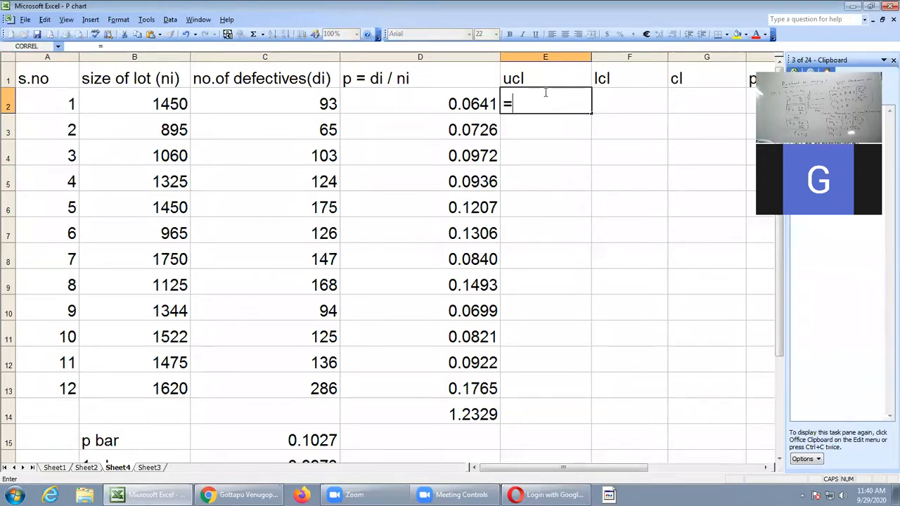
text(0.1027)
text(+3*)
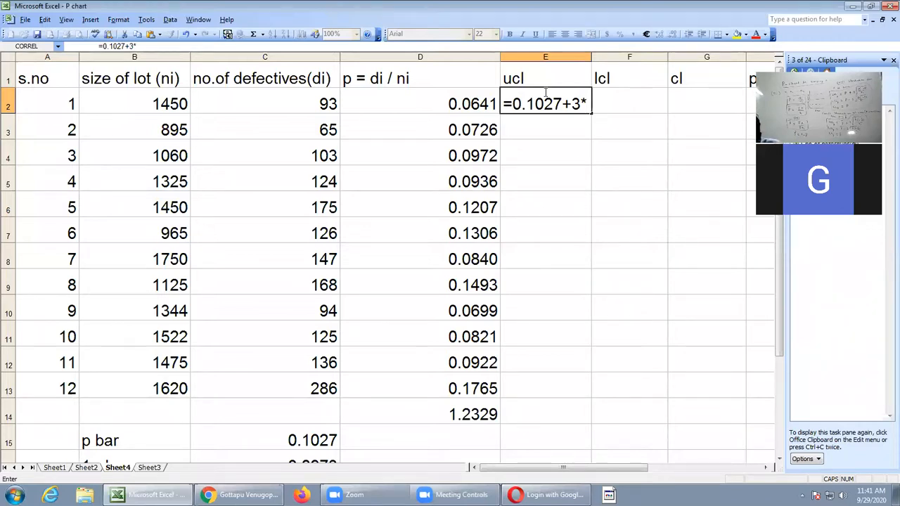
text((()
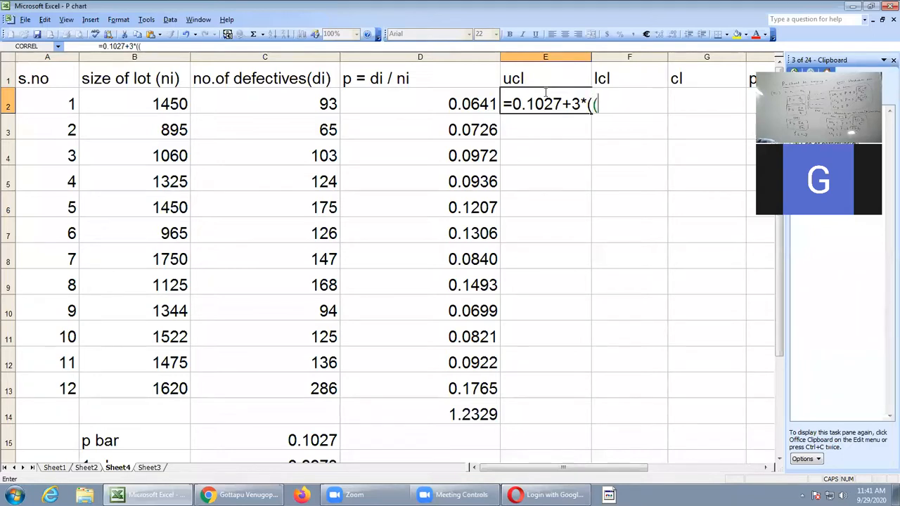
text(0.1027)
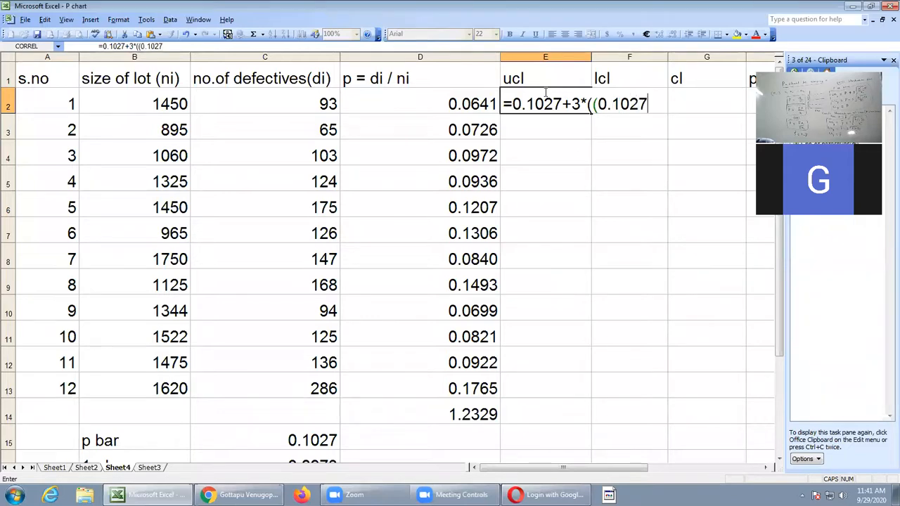
text(*)
scroll(378, 315, down, 1)
scroll(447, 318, up, 1)
text(0.8973)
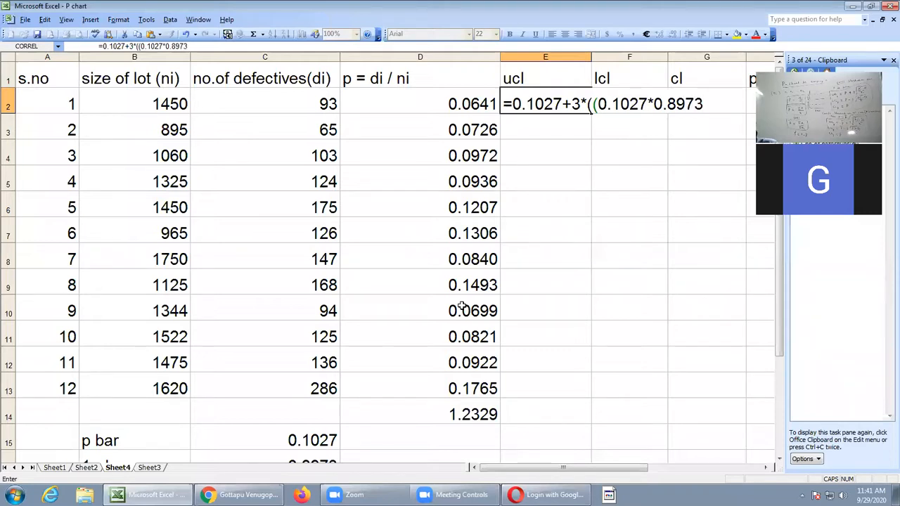
text()/)
click(162, 104)
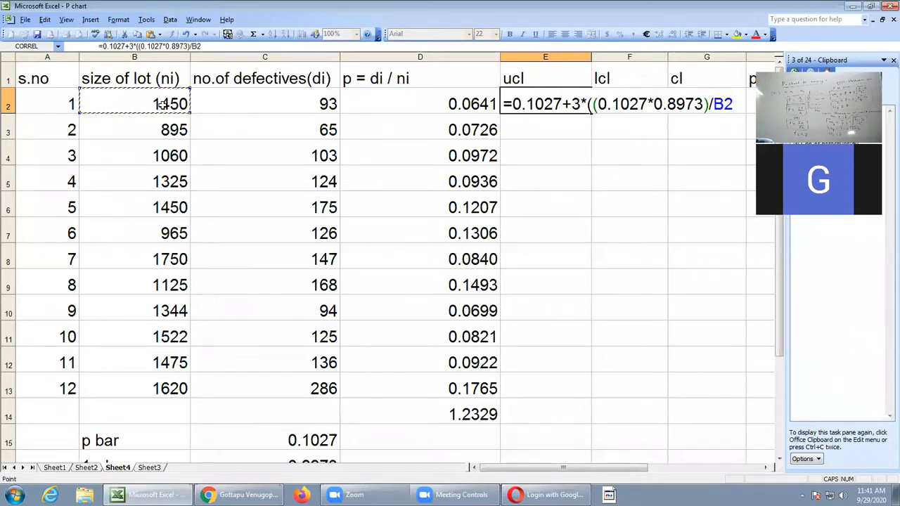
text())
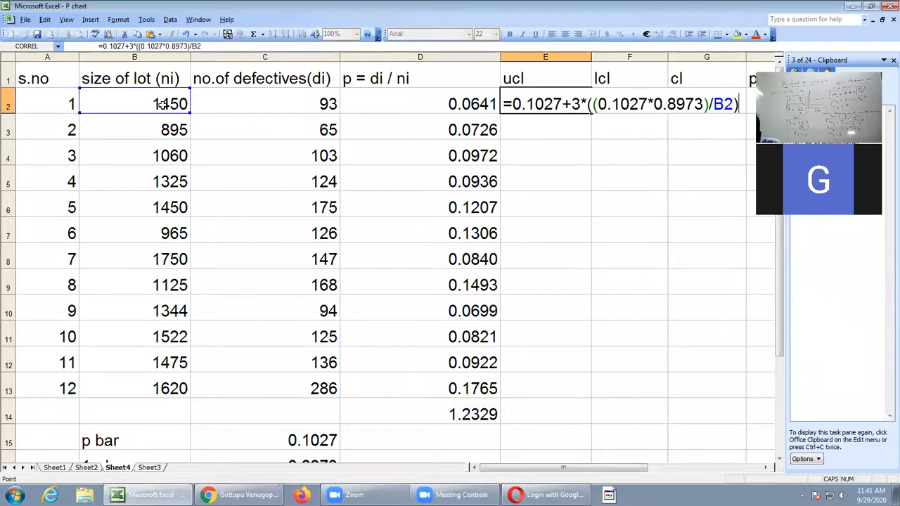
key(Return)
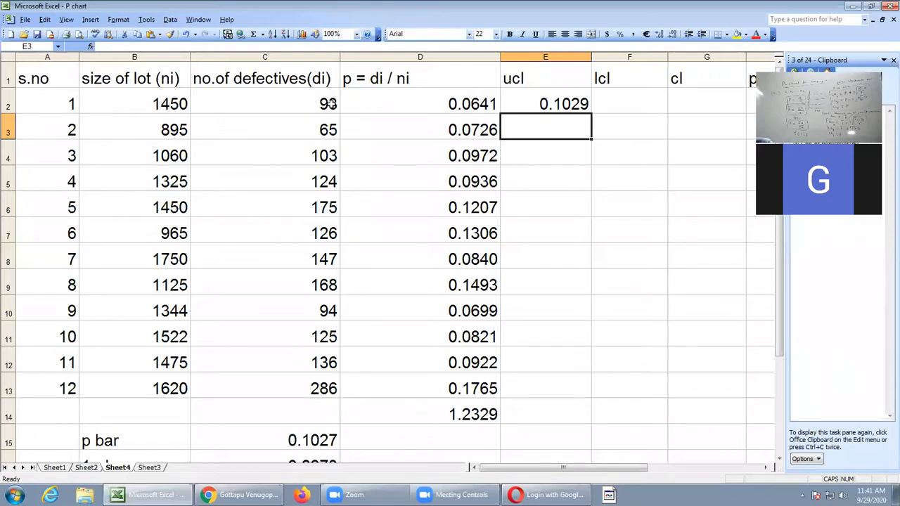
Step: Fill the ucl formula from E2 down to E13 for all twelve lots
click(576, 104)
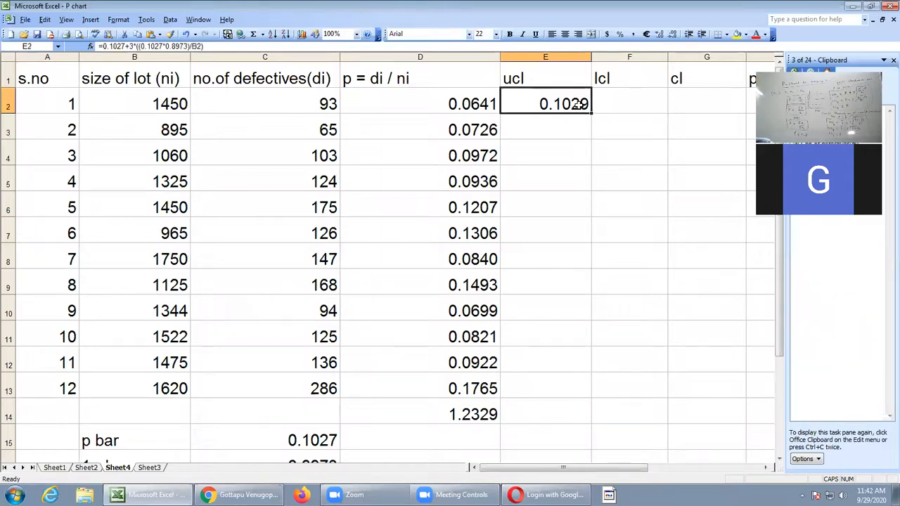
drag(593, 113, 552, 391)
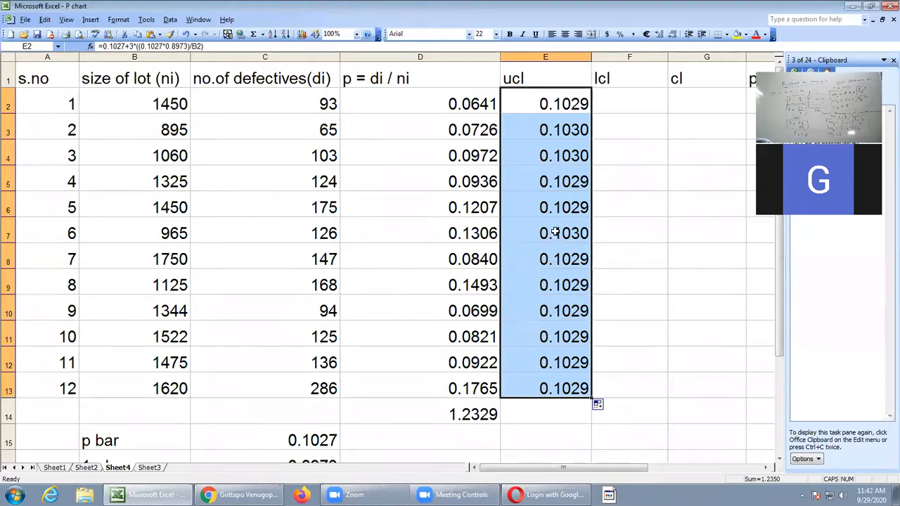
click(537, 109)
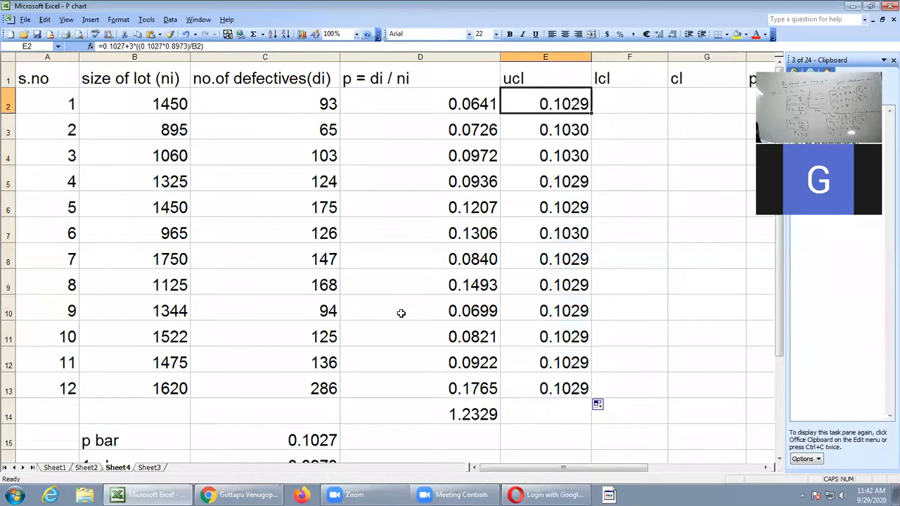
scroll(362, 380, down, 1)
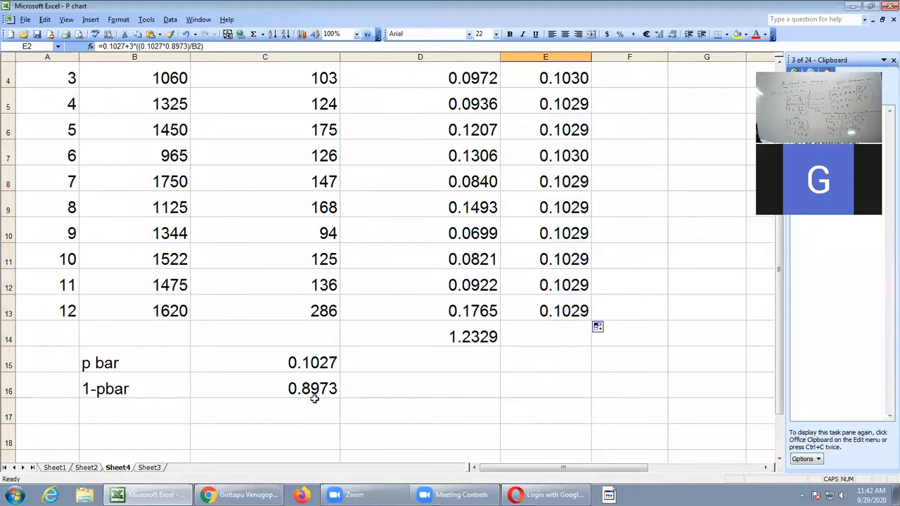
Step: Clear the ucl values for all twelve lots in E2:E13
scroll(351, 380, up, 1)
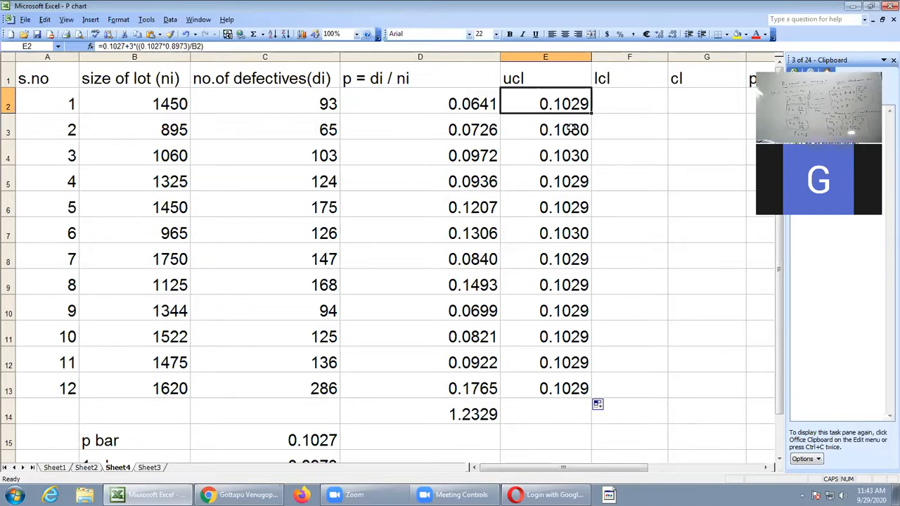
drag(549, 101, 526, 392)
key(Delete)
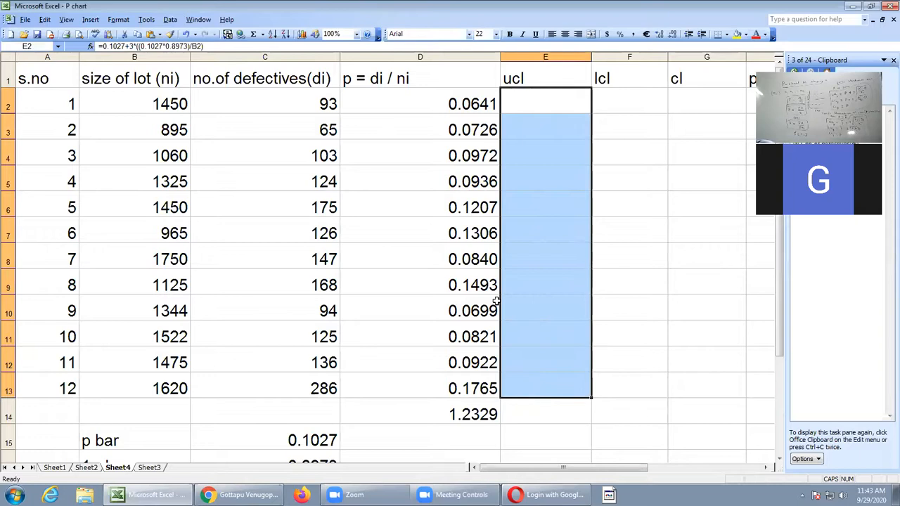
Step: Enter the ucl formula with a square root, =0.1027+3*SQRT((0.1027*0.8973)/B2), in cell E2
click(554, 103)
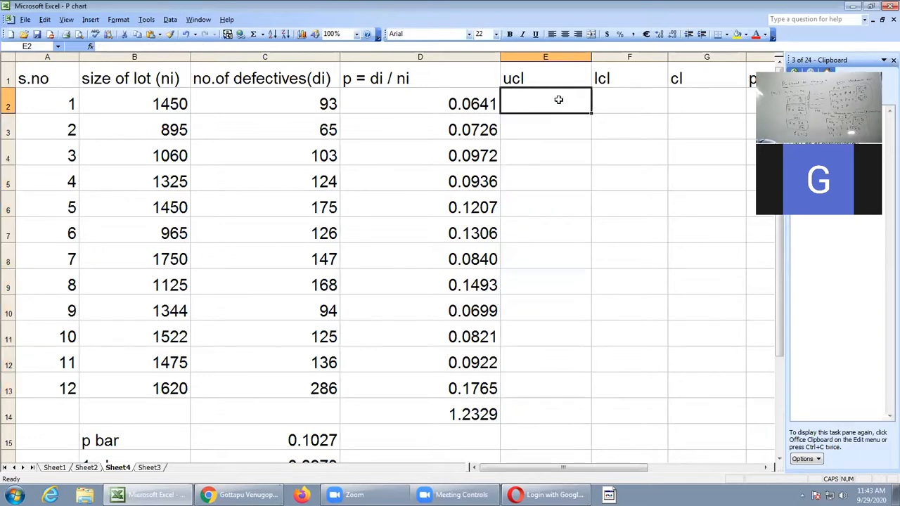
text(=)
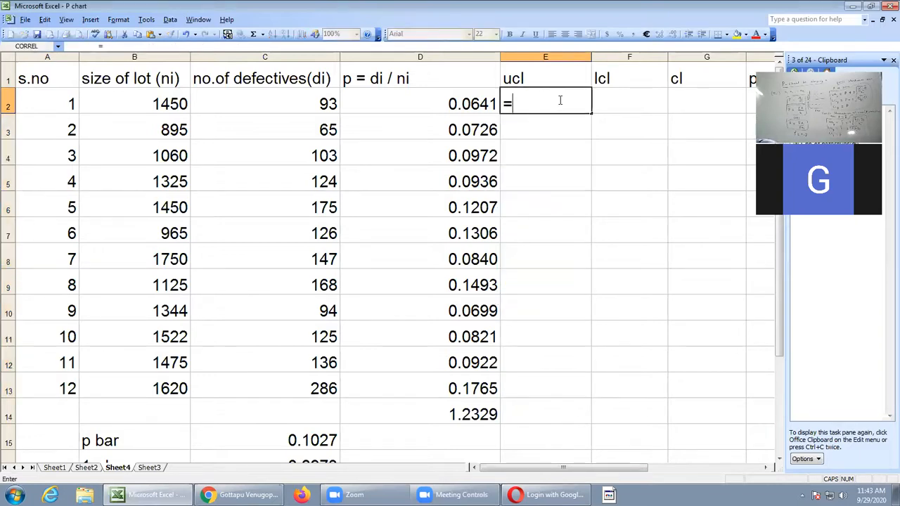
text(0.1027+3*SQRT)
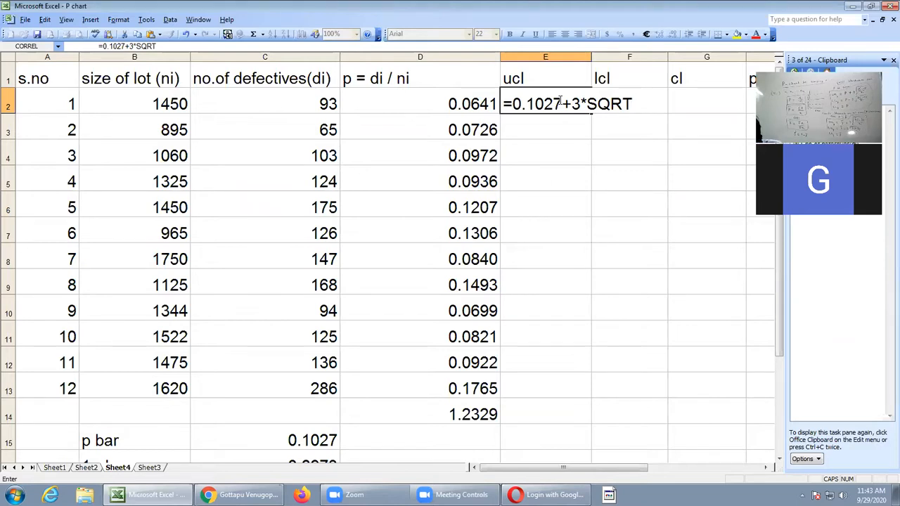
text((()
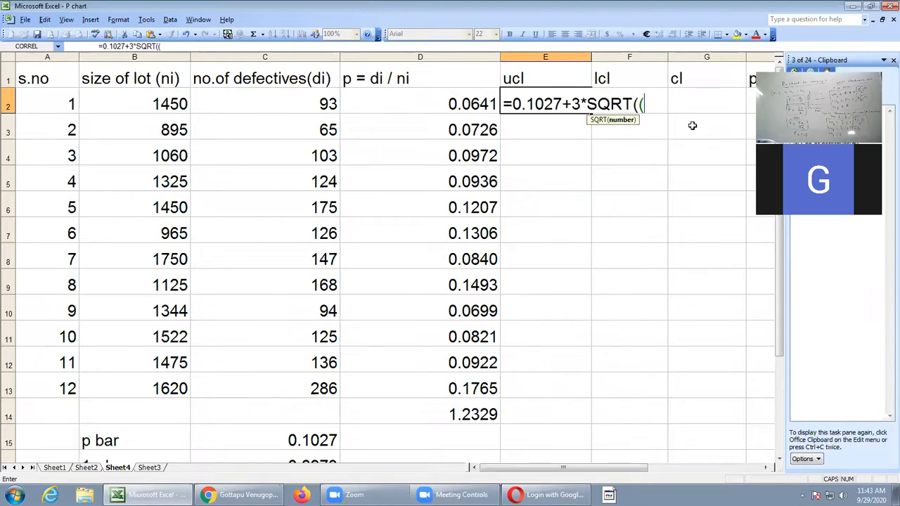
text(0.1027)
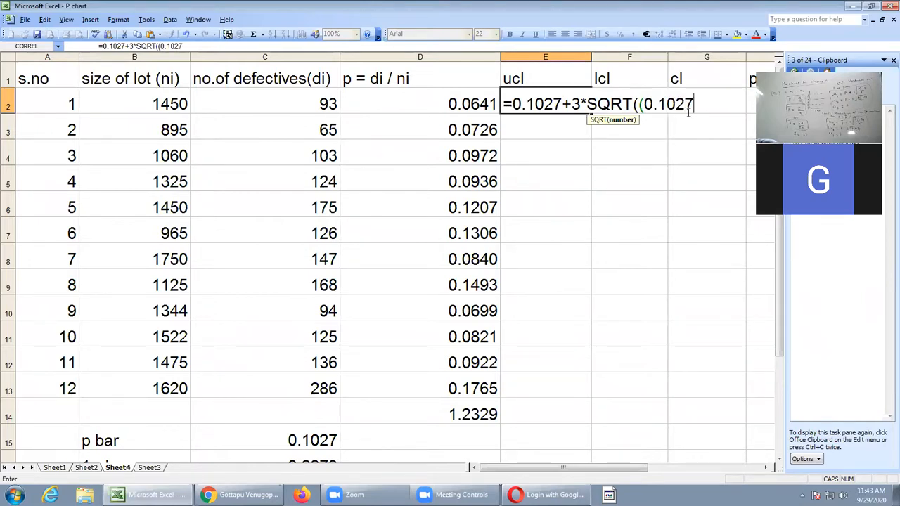
text(*)
scroll(671, 167, down, 1)
scroll(668, 166, up, 1)
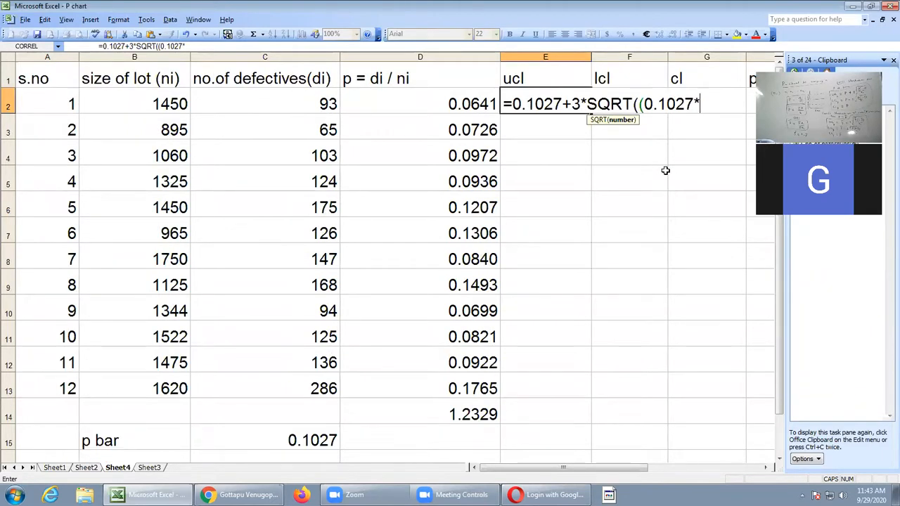
text(0.89)
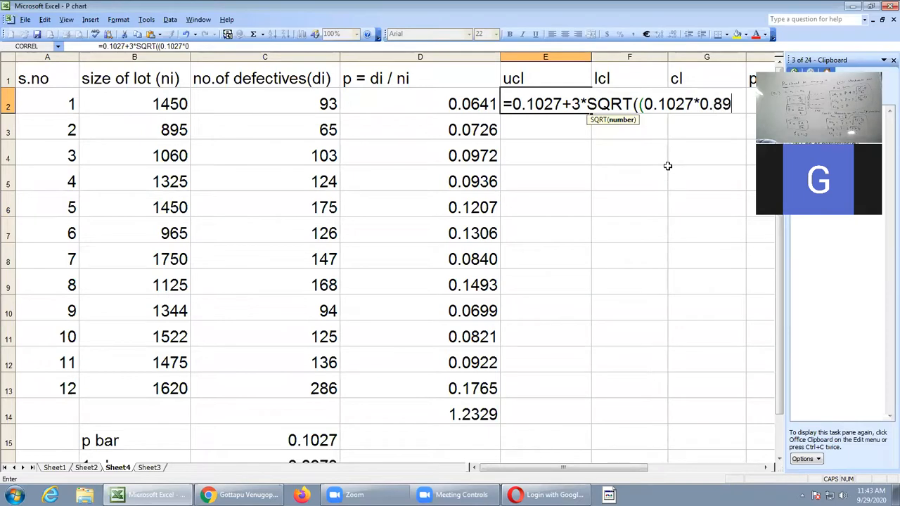
text(73))
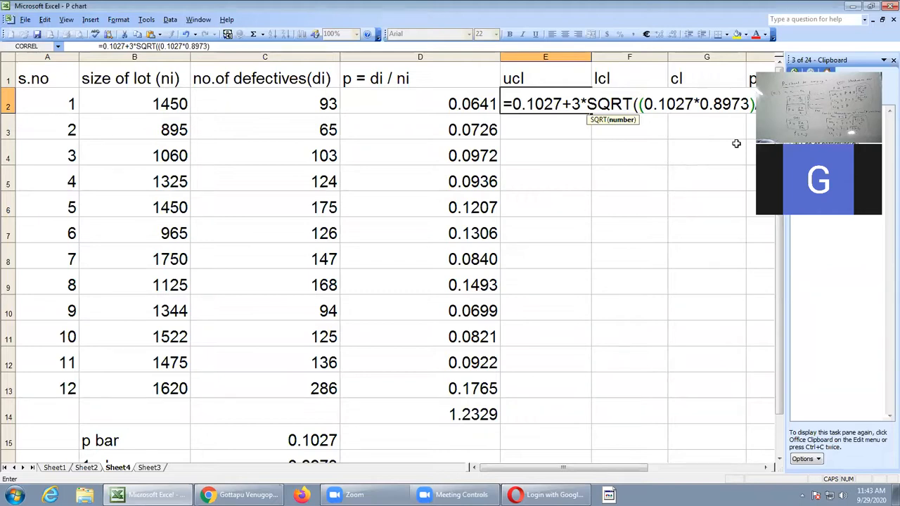
text(/)
click(157, 104)
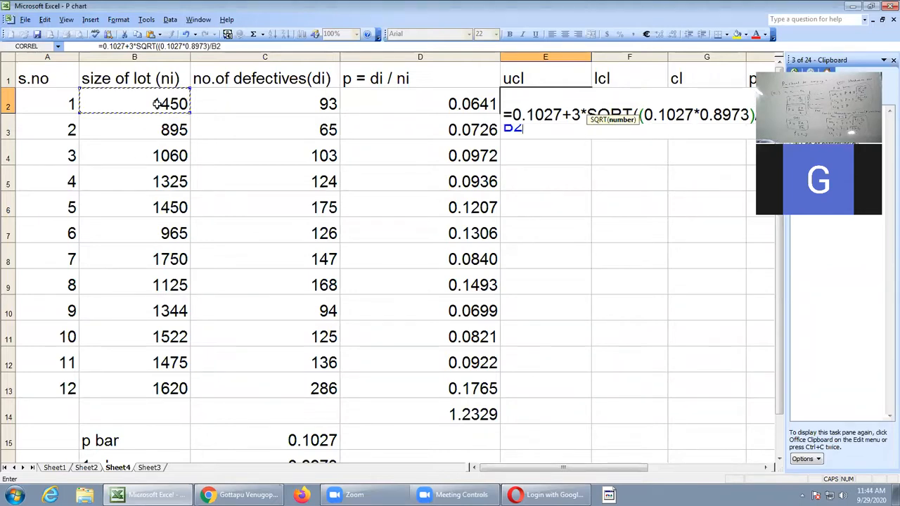
text())
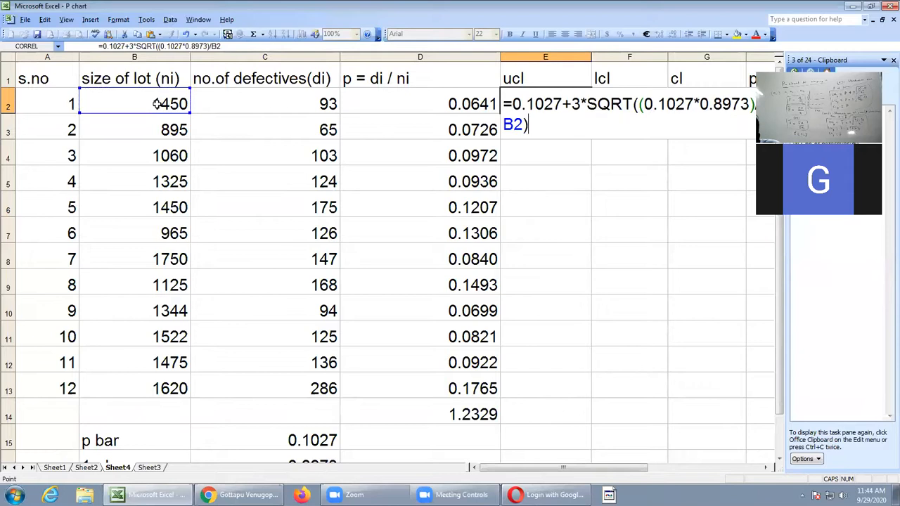
key(Return)
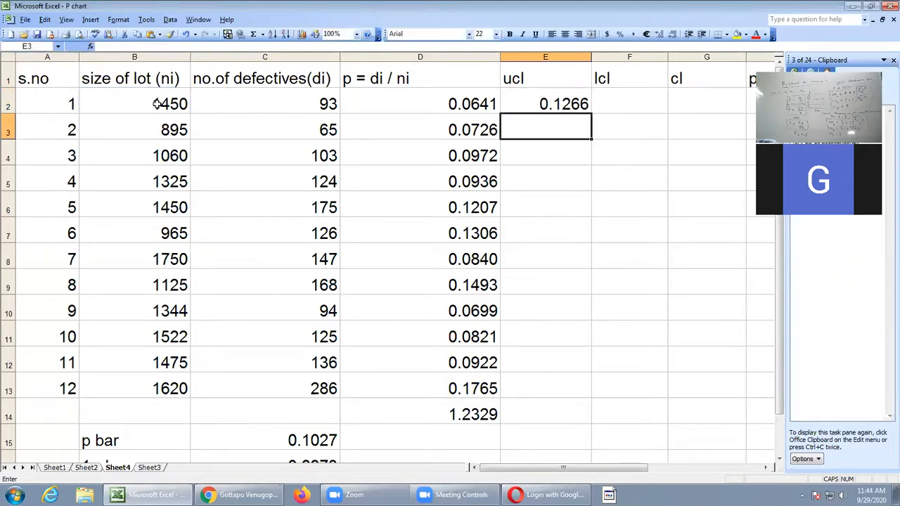
Step: Fill the square-root ucl formula from E2 down to E13
click(553, 102)
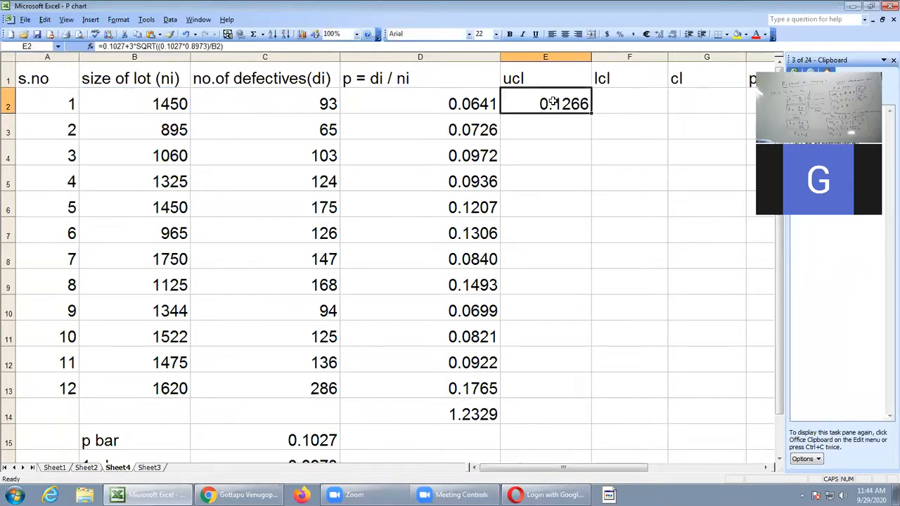
drag(593, 115, 536, 390)
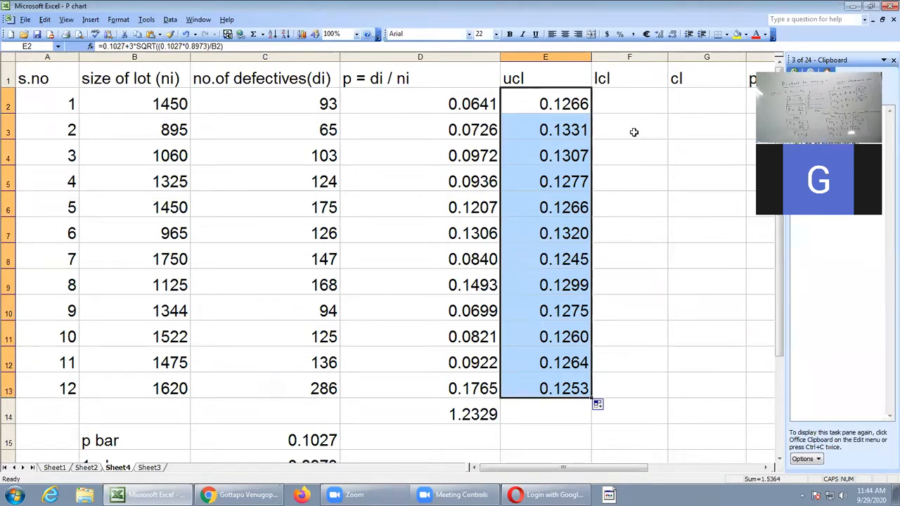
click(637, 105)
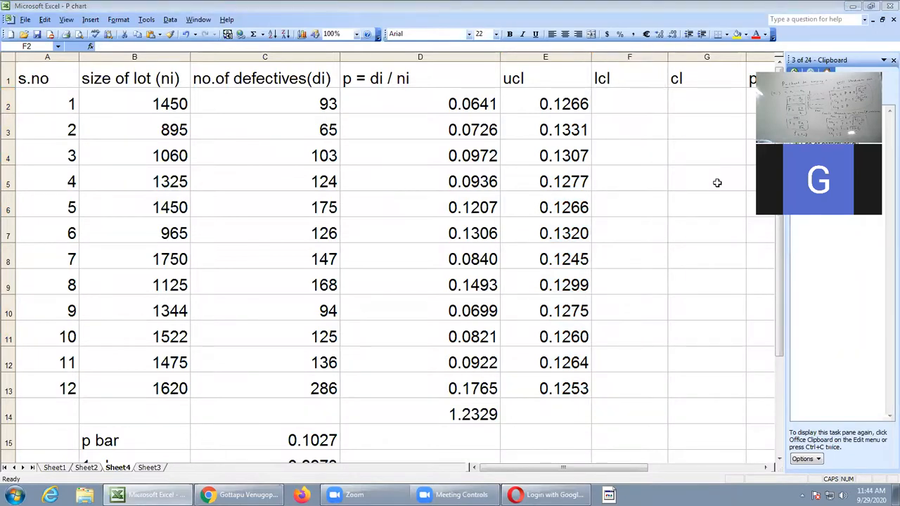
Step: Enter the lcl formula =0.1027-3*SQRT((0.1027*0.8973)/B2) in cell F2 for the first lot
click(618, 107)
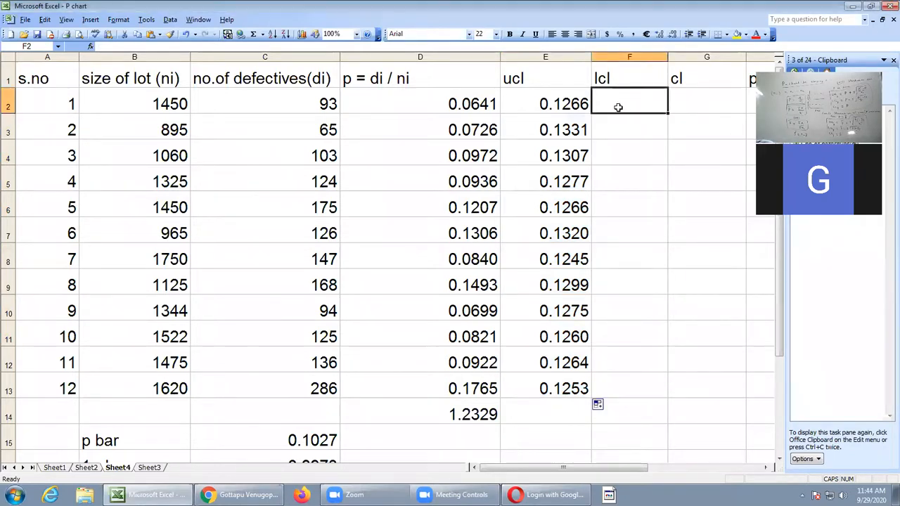
text(=)
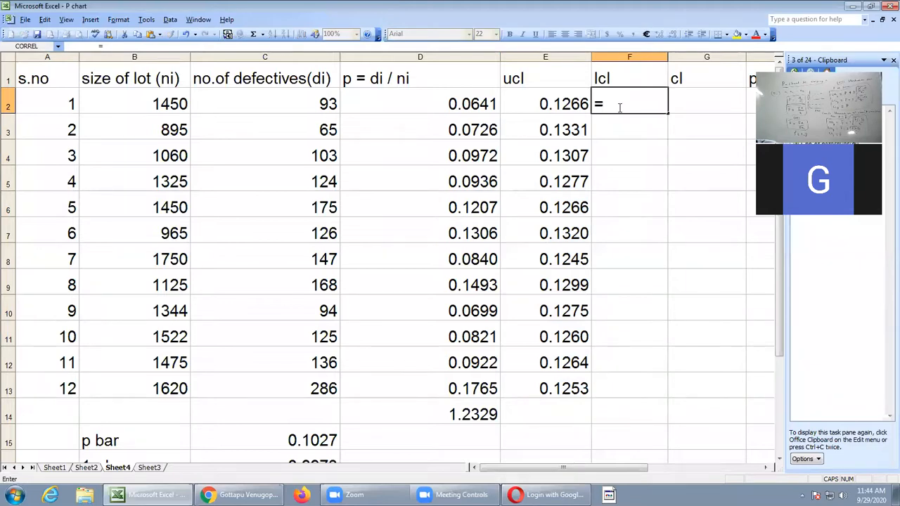
text(0.1027-)
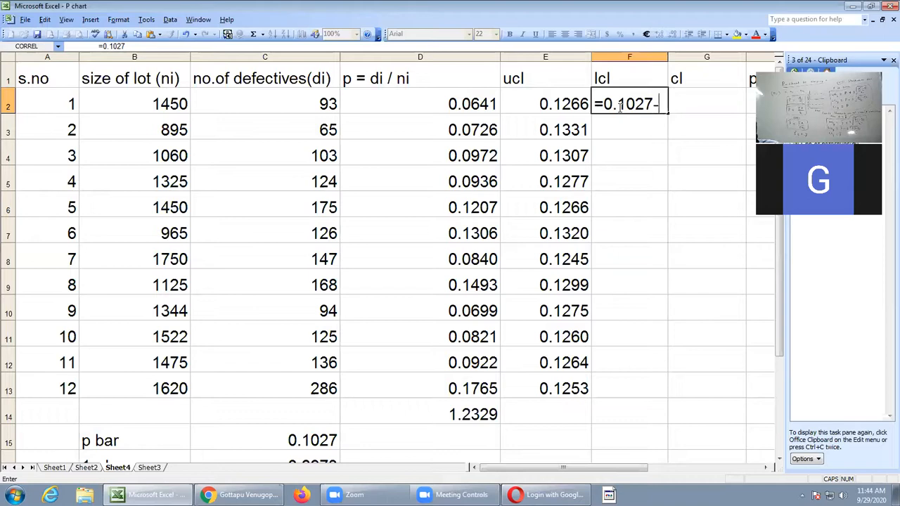
text(3*SQRT)
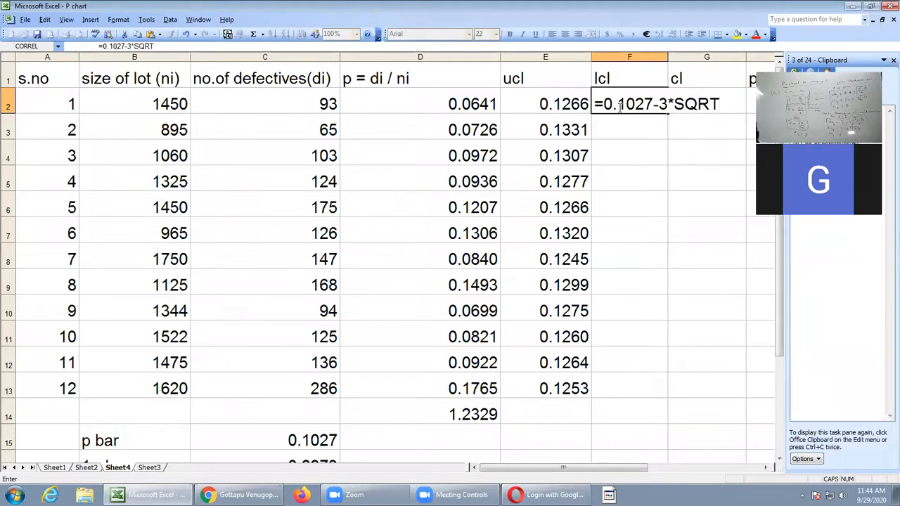
text((()
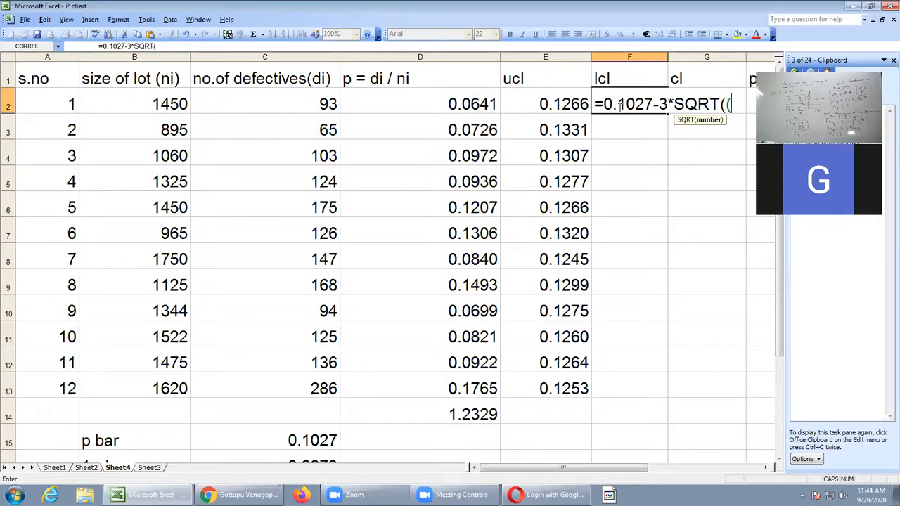
text(0.1027*)
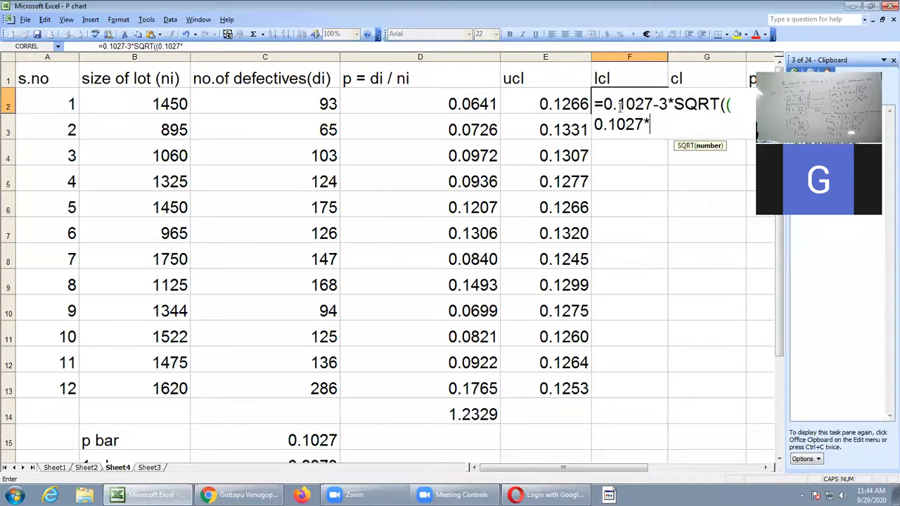
scroll(502, 254, down, 1)
scroll(506, 250, up, 1)
text(0.8973)
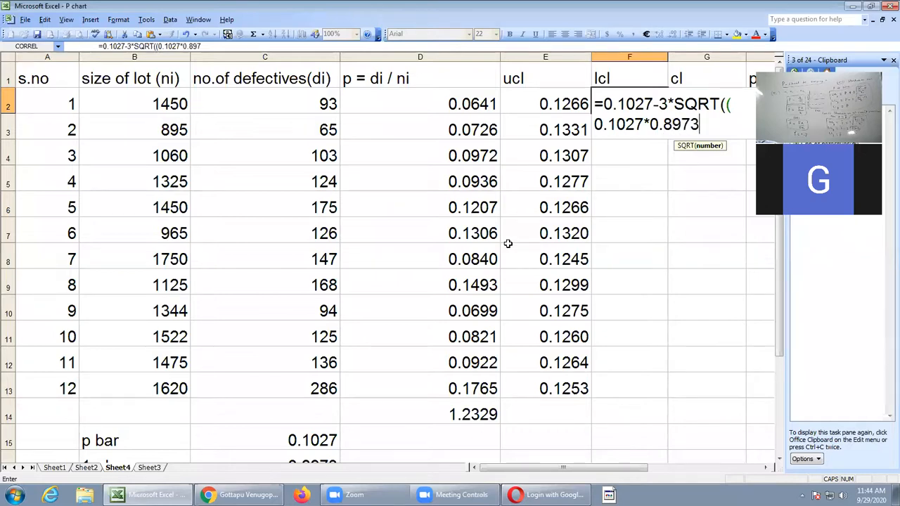
text()/)
click(158, 104)
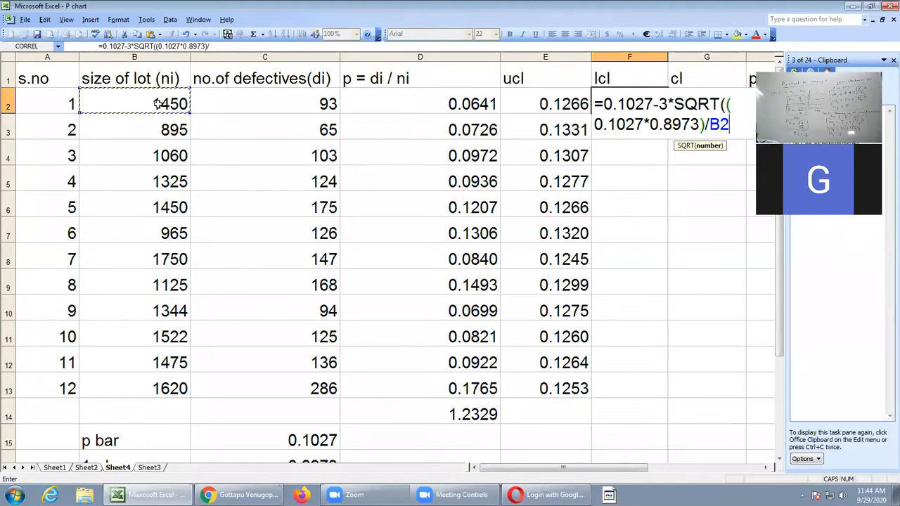
text())
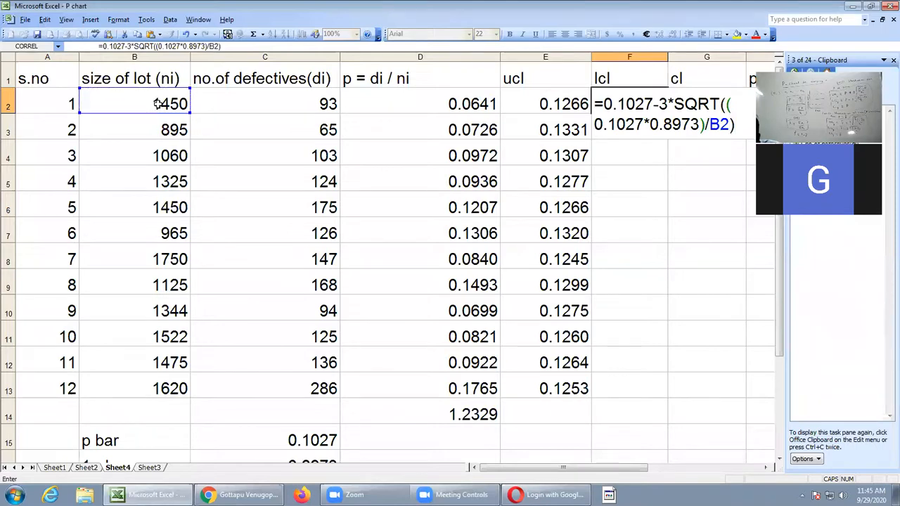
key(Return)
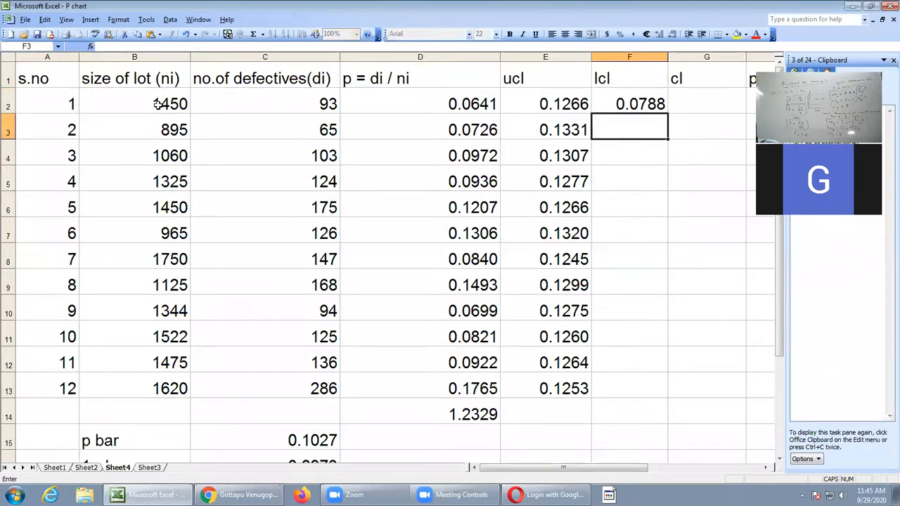
Step: Fill the lcl formula from F2 down to F13 for all twelve lots
click(651, 106)
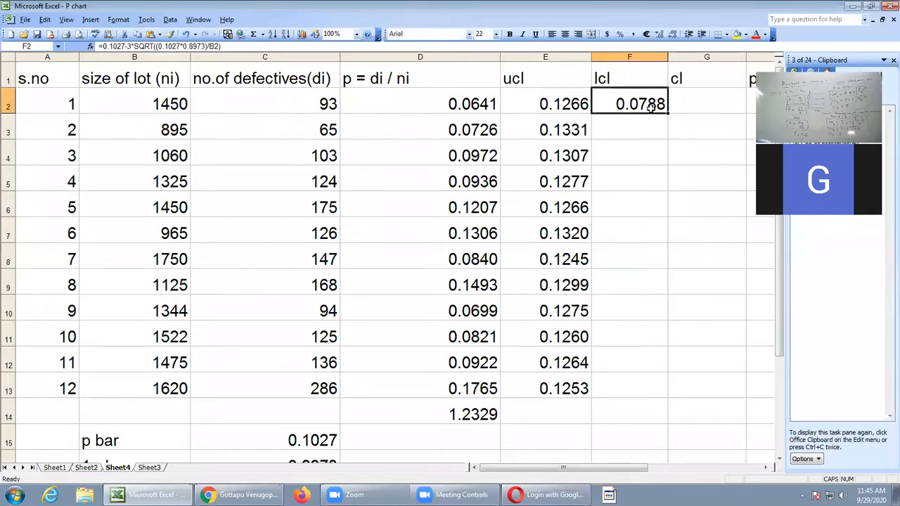
drag(669, 112, 636, 391)
Step: Enter the center line =0.1027 in cell G2 of the cl column and fill it down to G13
drag(608, 468, 636, 468)
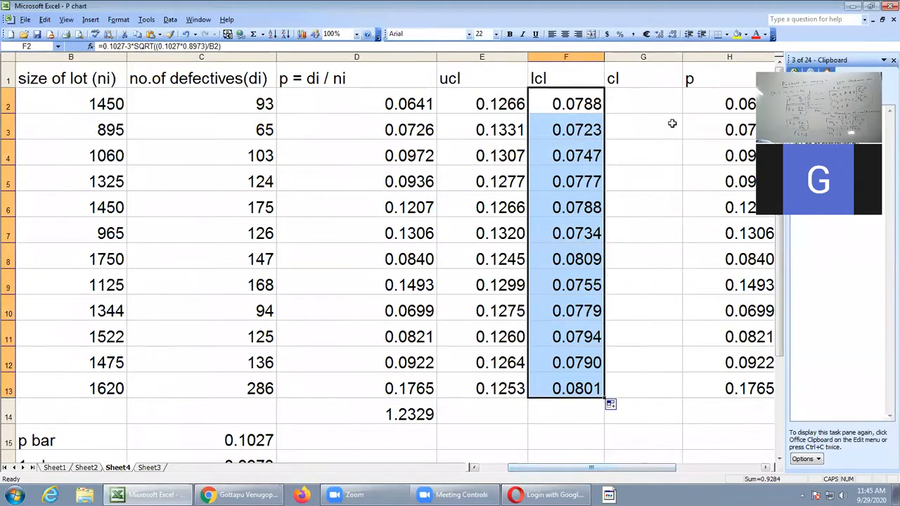
click(633, 107)
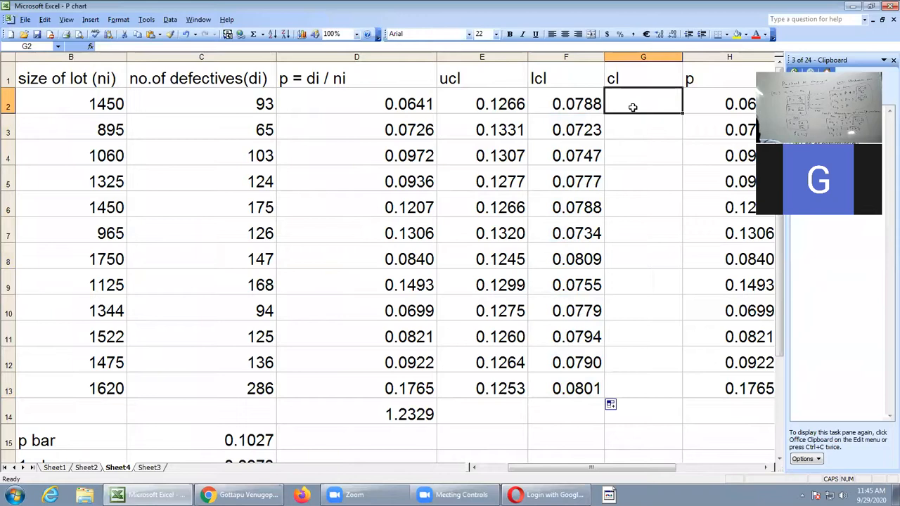
text(=)
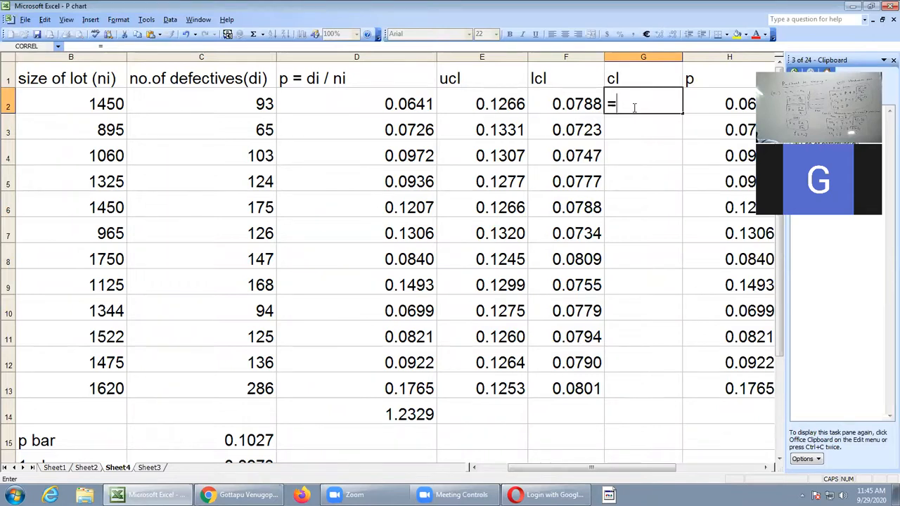
text(0.1027)
key(Return)
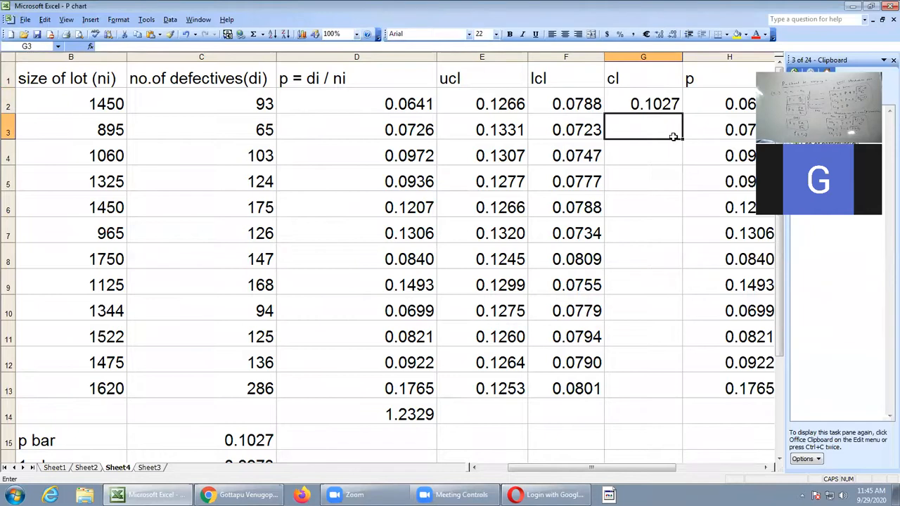
click(635, 109)
drag(681, 111, 626, 394)
Step: Clear the existing values from the p column, cells H2:H14
drag(651, 470, 663, 471)
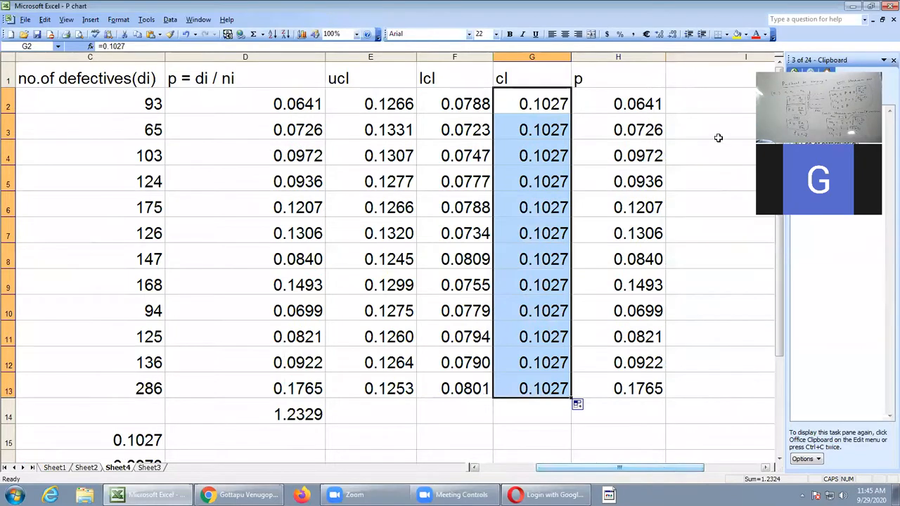
drag(649, 107, 595, 417)
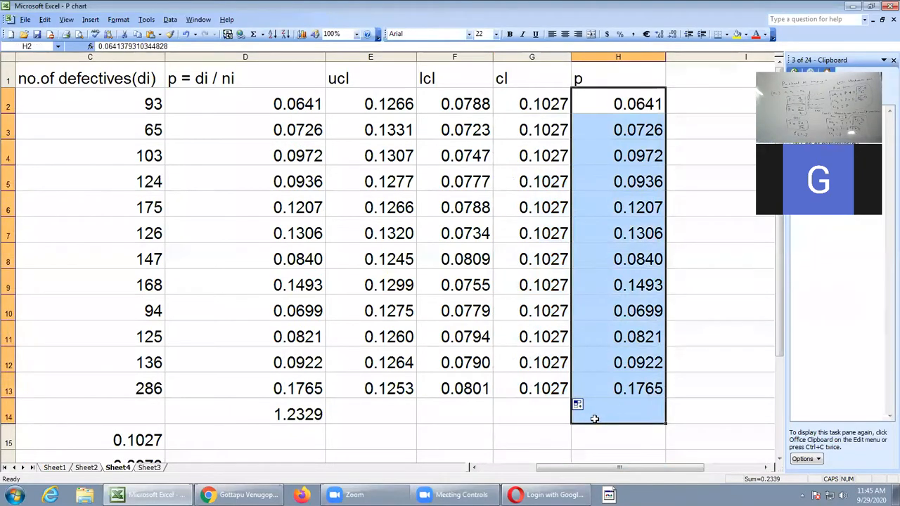
key(Delete)
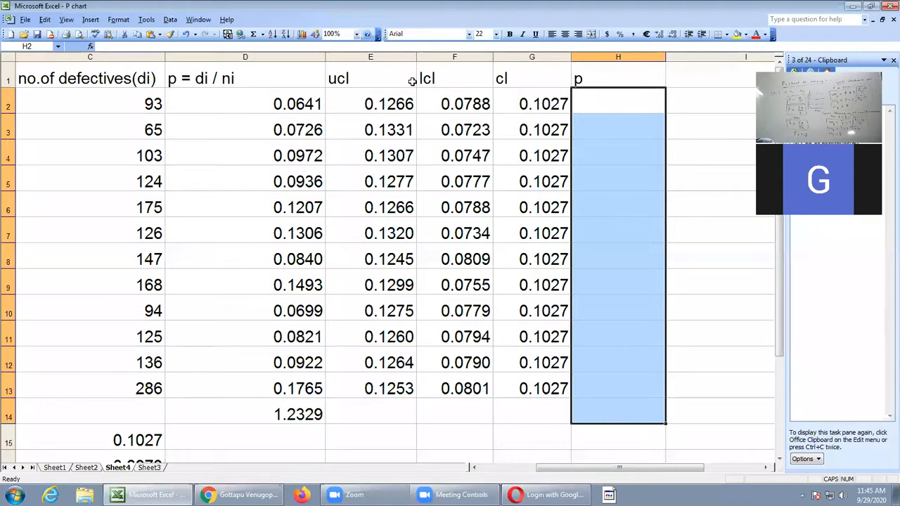
Step: Copy the fraction defectives from D2:D13 and paste them as values only into the p column starting at H2
drag(294, 102, 304, 388)
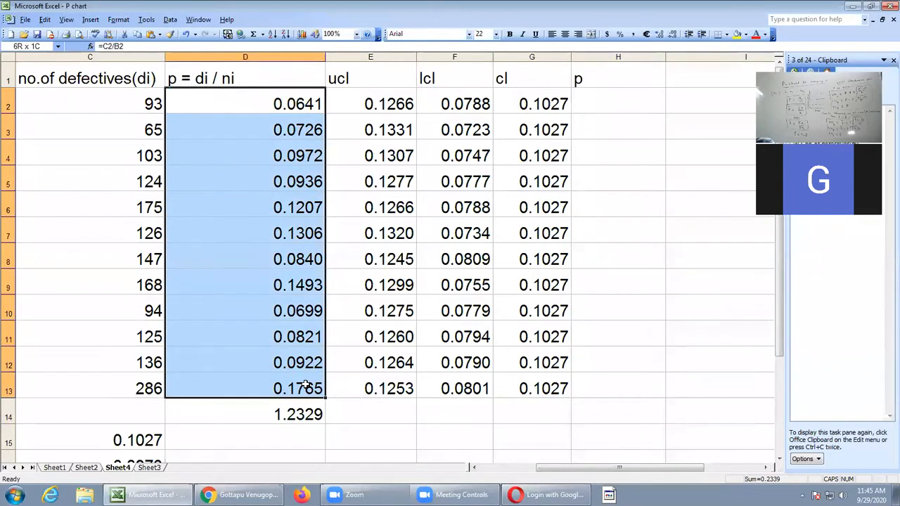
right_click(291, 330)
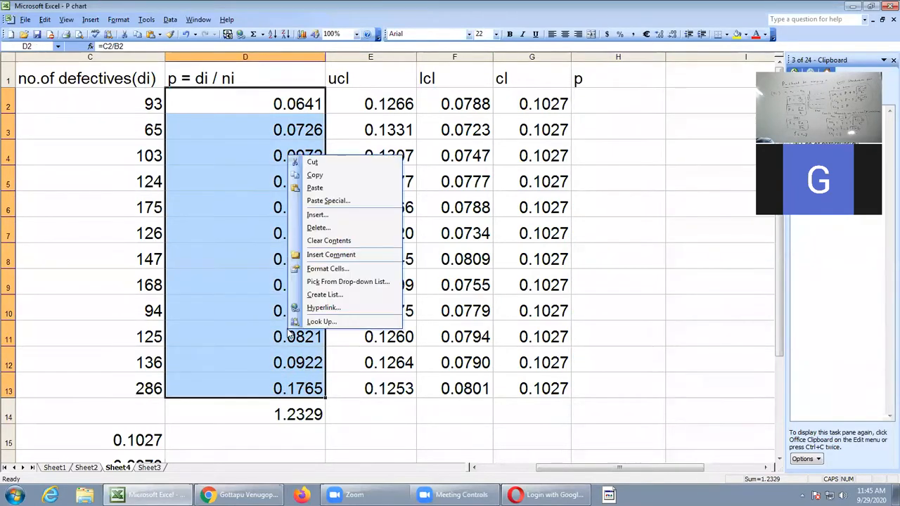
click(320, 175)
right_click(604, 104)
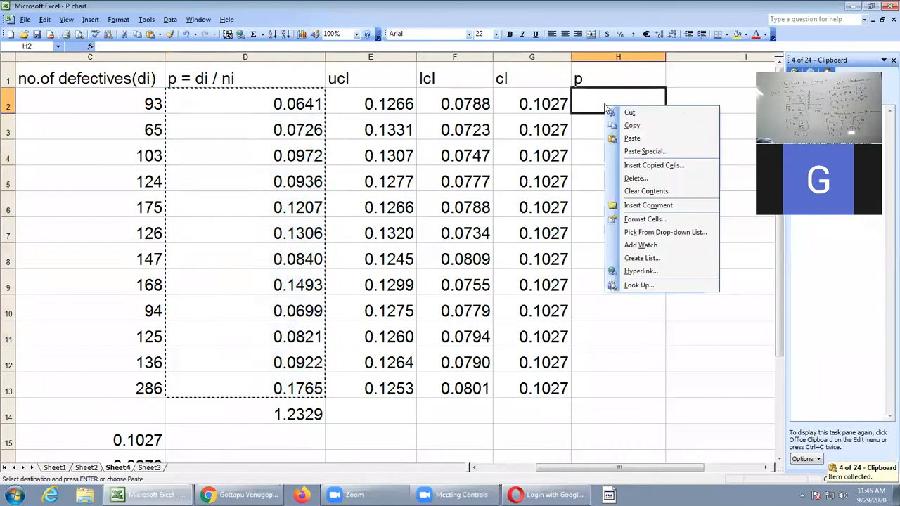
click(630, 150)
click(562, 111)
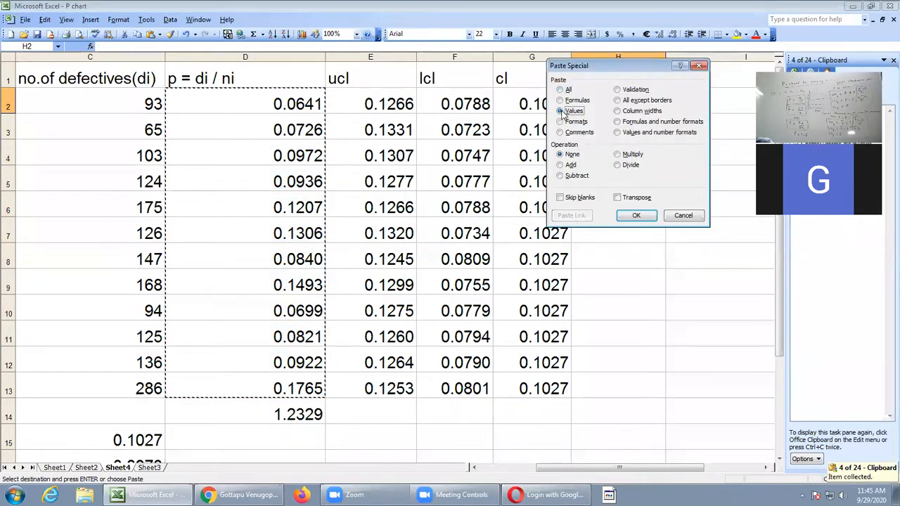
click(633, 219)
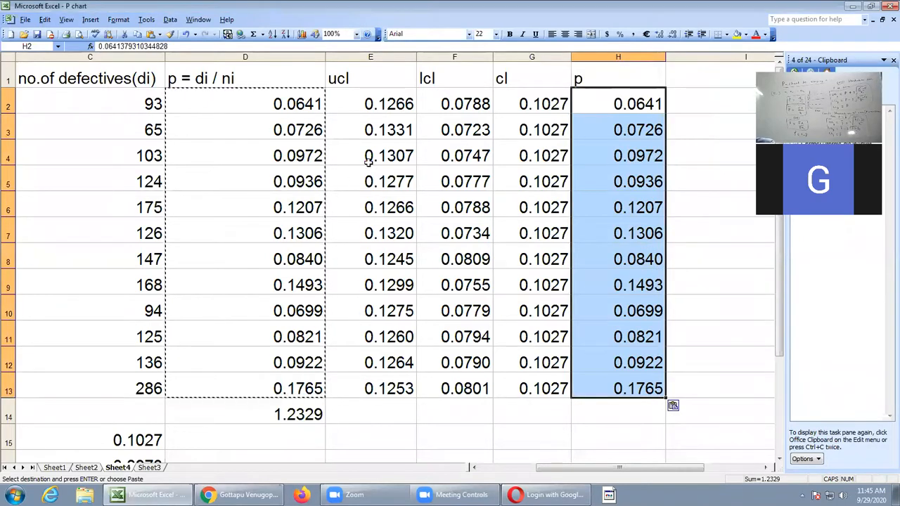
click(402, 436)
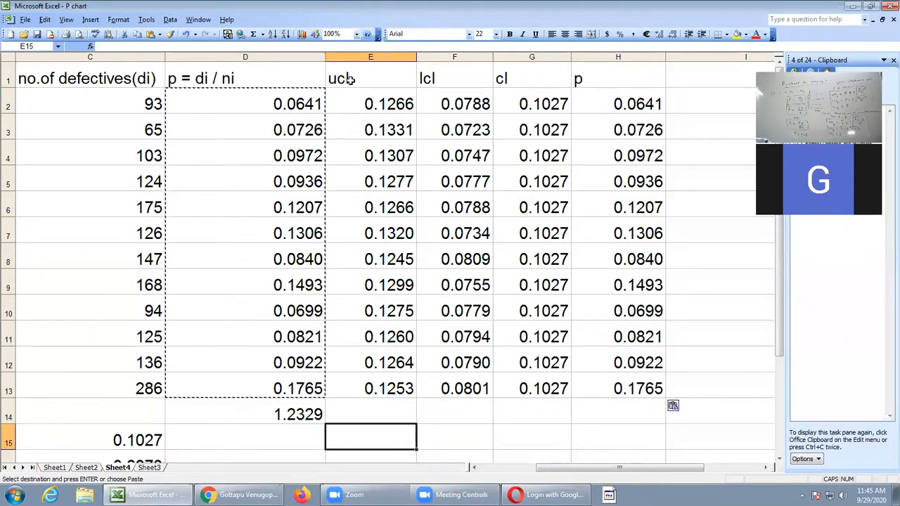
Step: Start a line chart with markers at each data value from the ucl, lcl, cl and p columns, E1:H13
drag(343, 78, 620, 373)
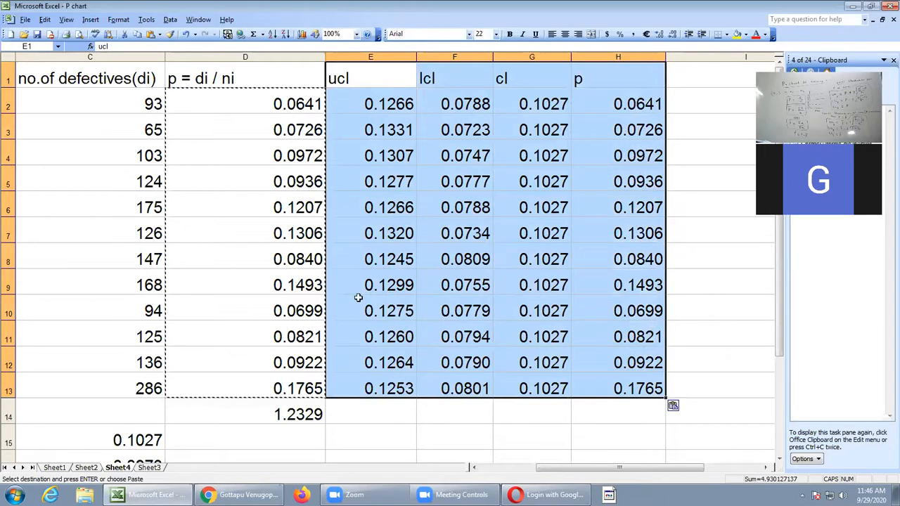
click(90, 19)
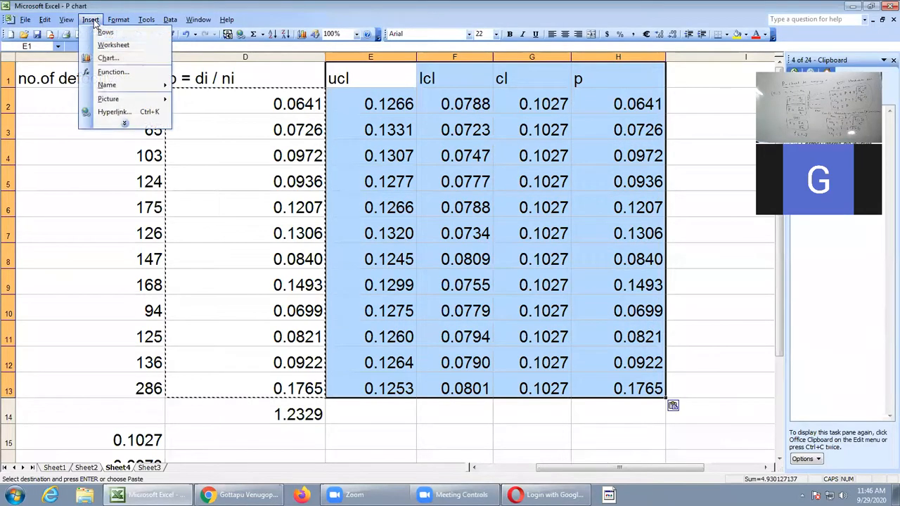
click(105, 59)
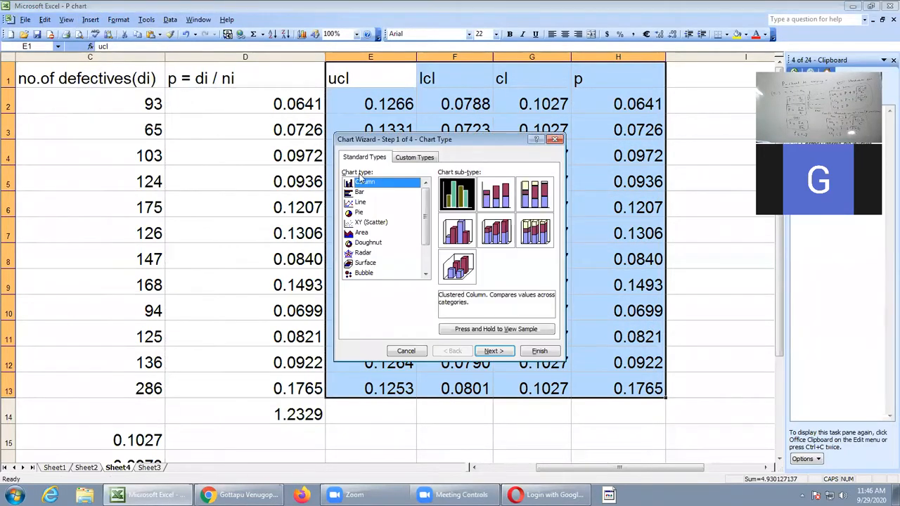
click(360, 203)
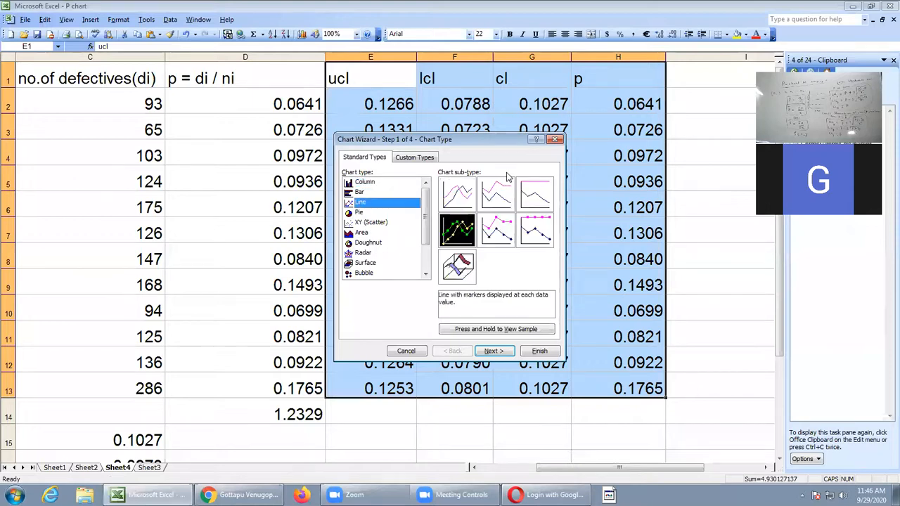
click(494, 352)
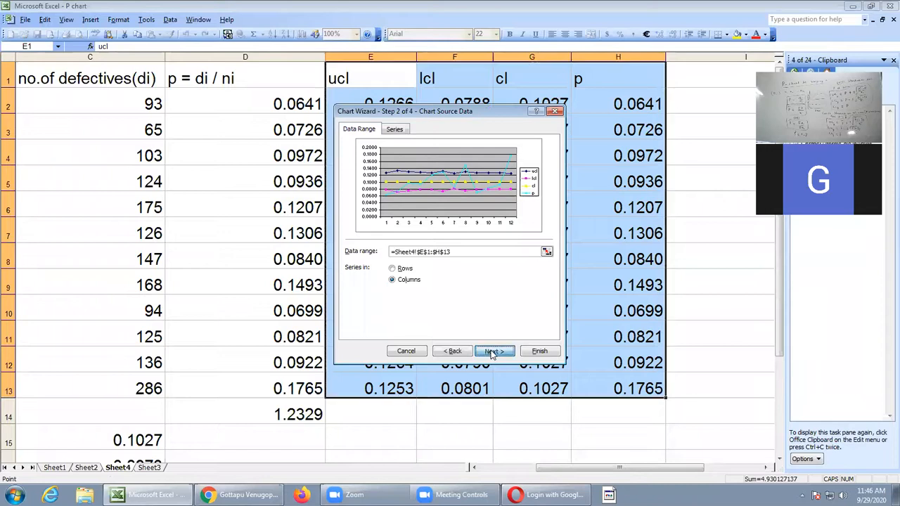
Step: Title the chart "P CHART FOR VARYING n", the X axis "SAMPLE NO" and the Y axis "SAMPLE FRACTION DEFECTIVES"
click(493, 353)
text(P CHART FOR VA)
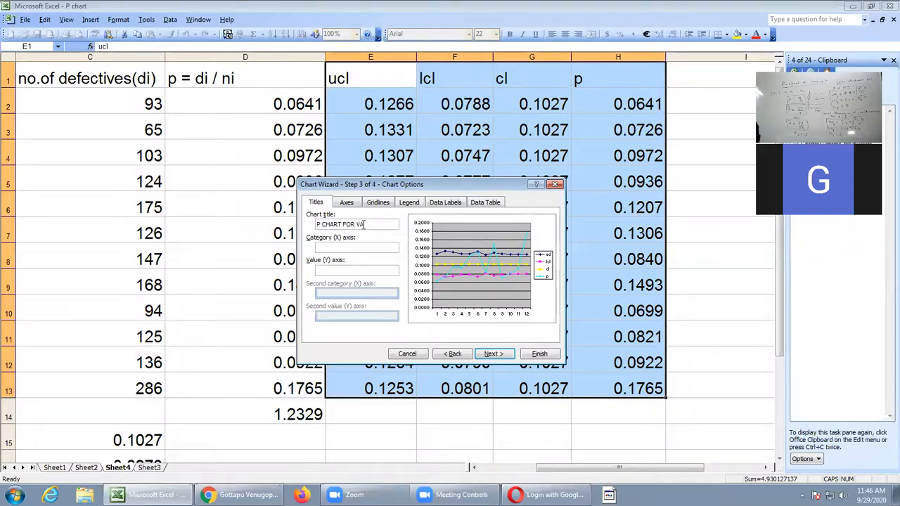
text(RYING n)
click(339, 246)
text(SAMPLE NO)
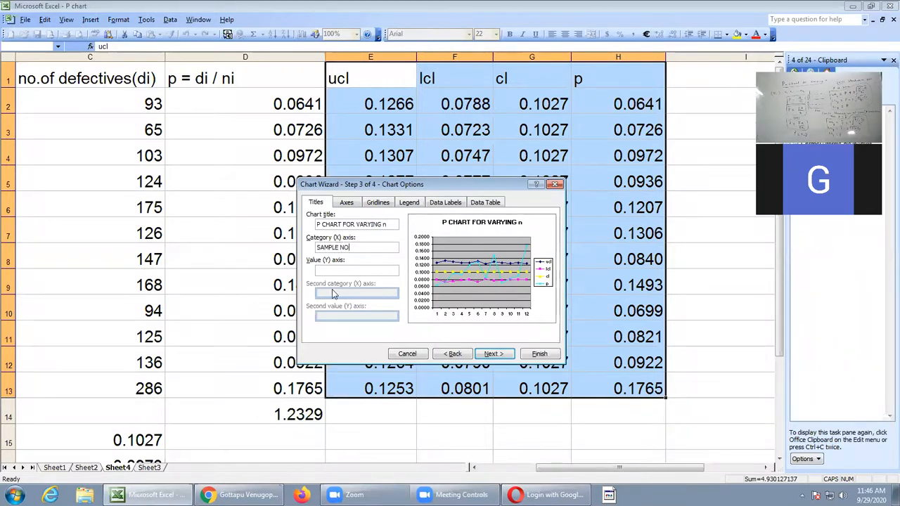
click(336, 270)
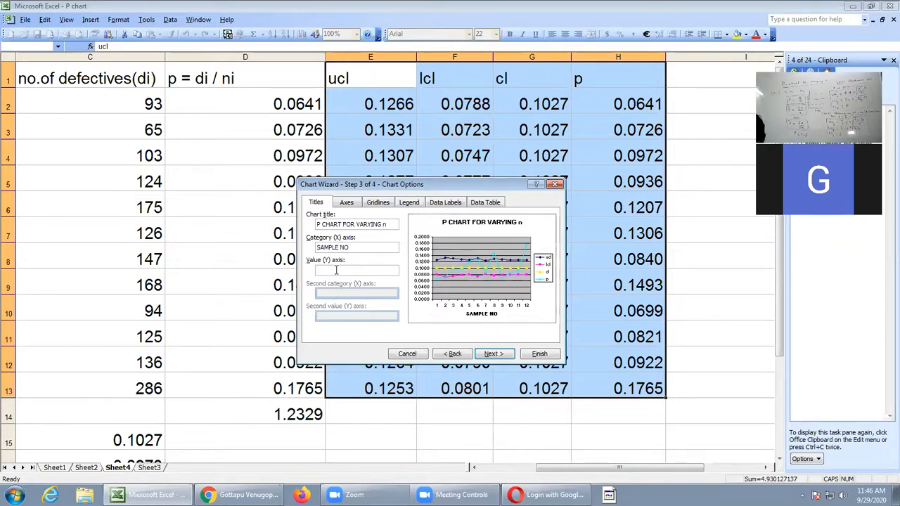
text(SAMPLE FRACTION DEF)
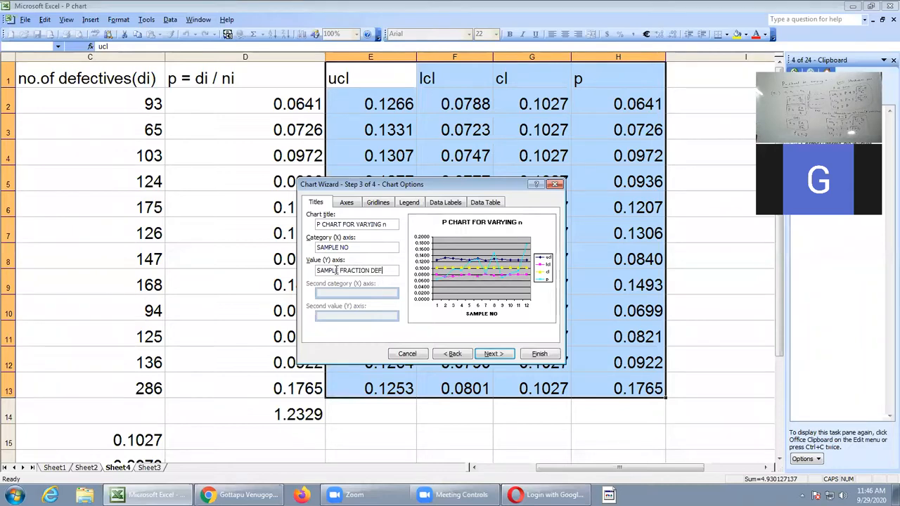
text(ECTIVES)
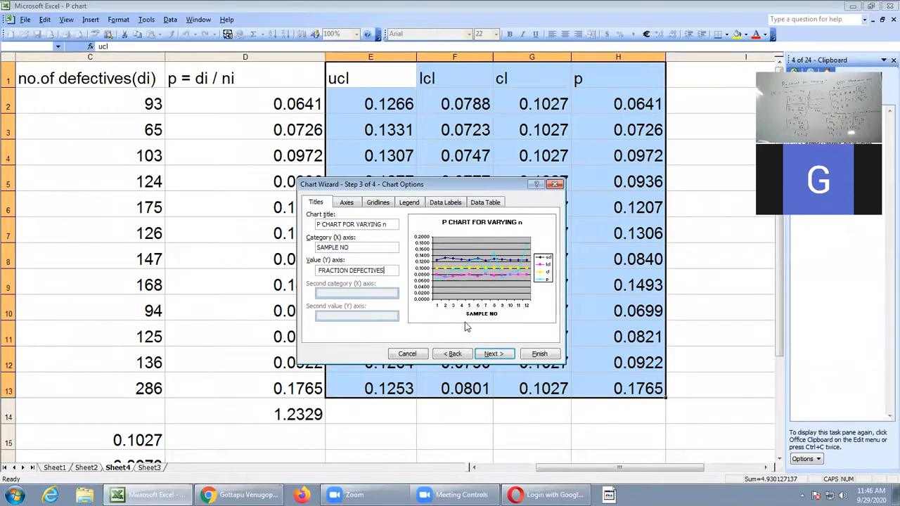
Step: Place the chart as an object in Sheet4 and enlarge it downward, to the left and upward
click(492, 354)
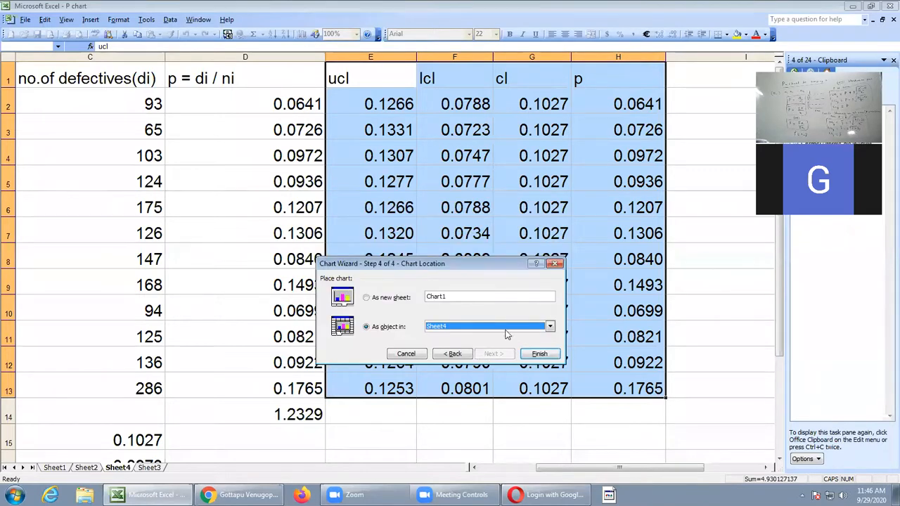
click(536, 356)
drag(395, 361, 395, 459)
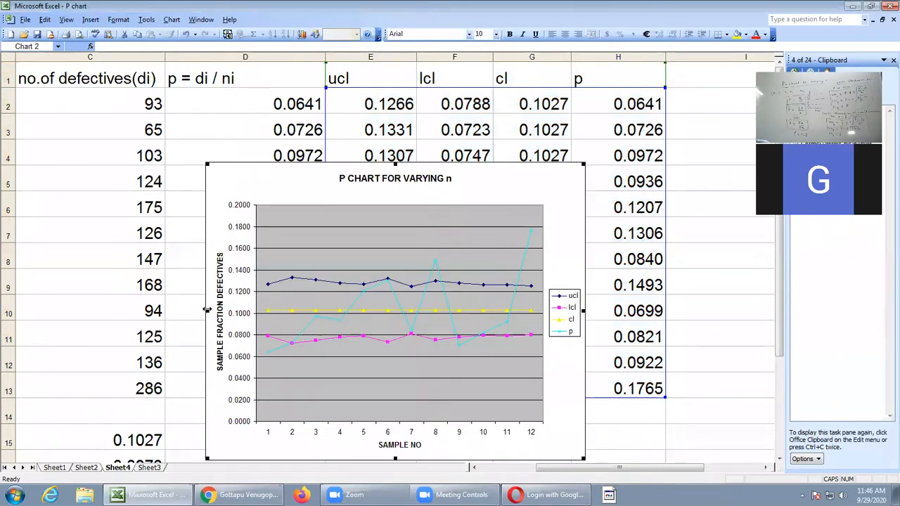
drag(207, 309, 144, 304)
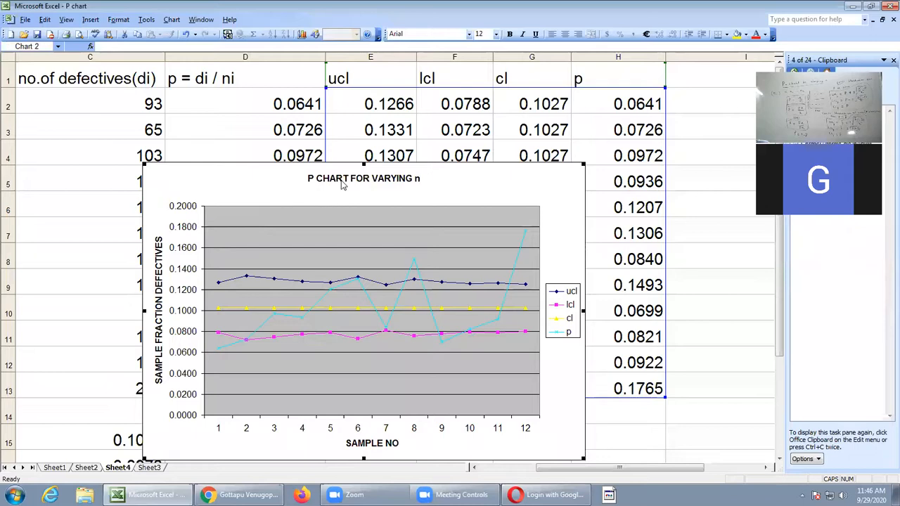
drag(364, 164, 365, 129)
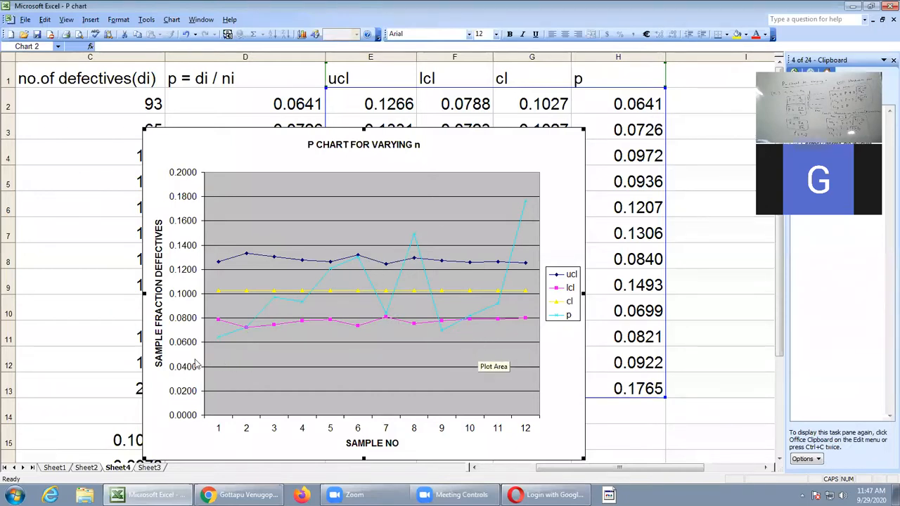
Step: Shift the chart title slightly to the left above the plot area
mouse_move(218, 343)
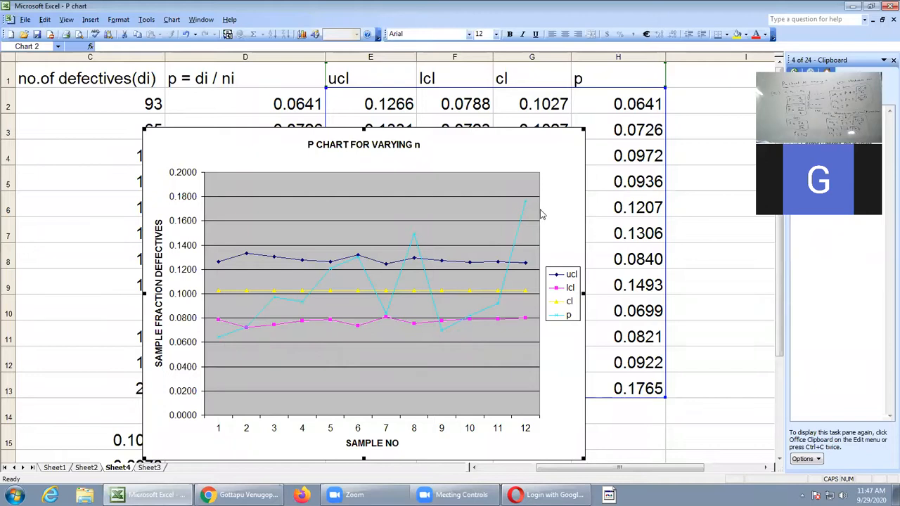
click(339, 365)
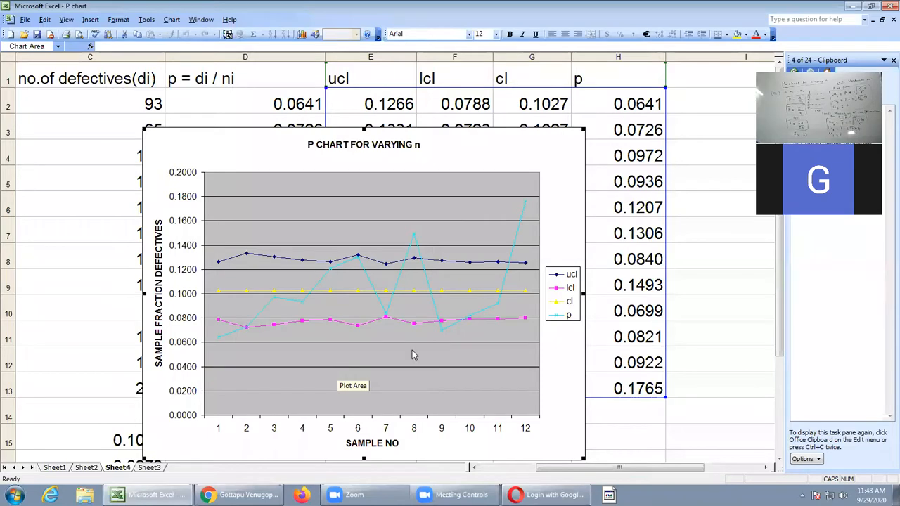
mouse_move(389, 153)
mouse_down()
mouse_move(377, 161)
mouse_move(384, 151)
mouse_up()
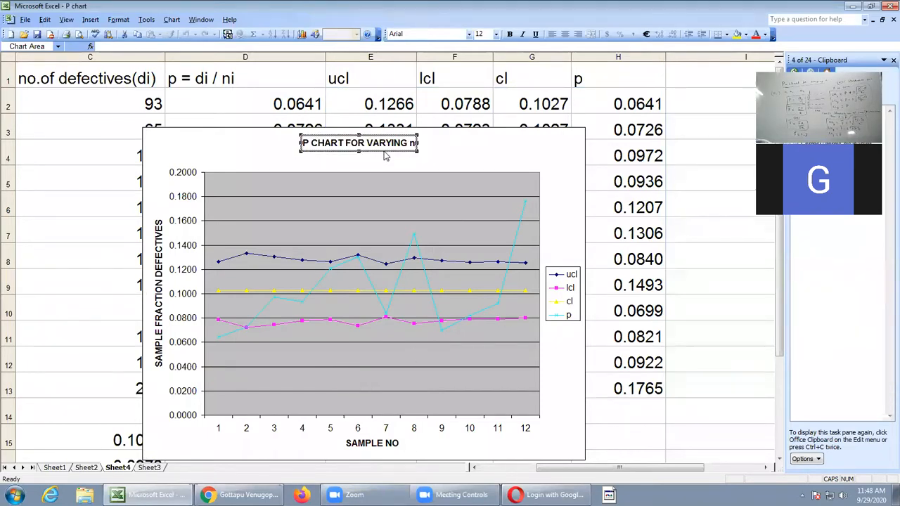
click(434, 151)
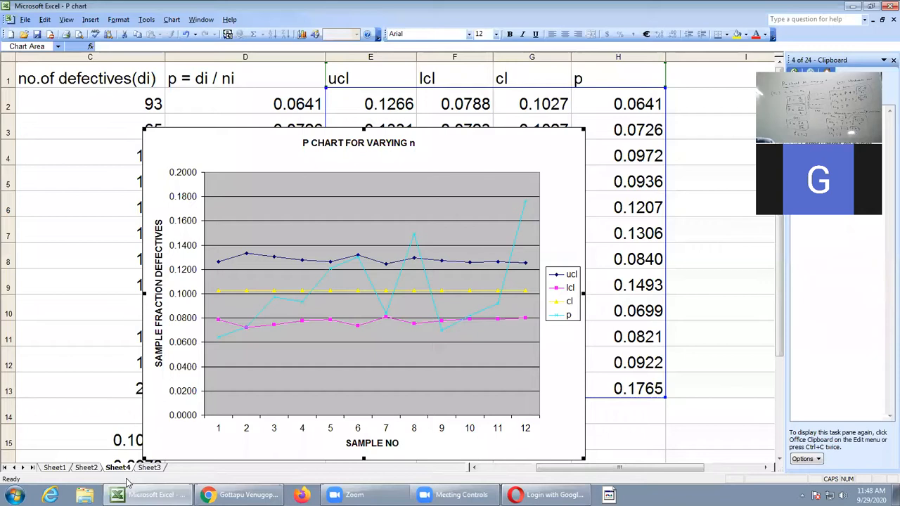
click(149, 469)
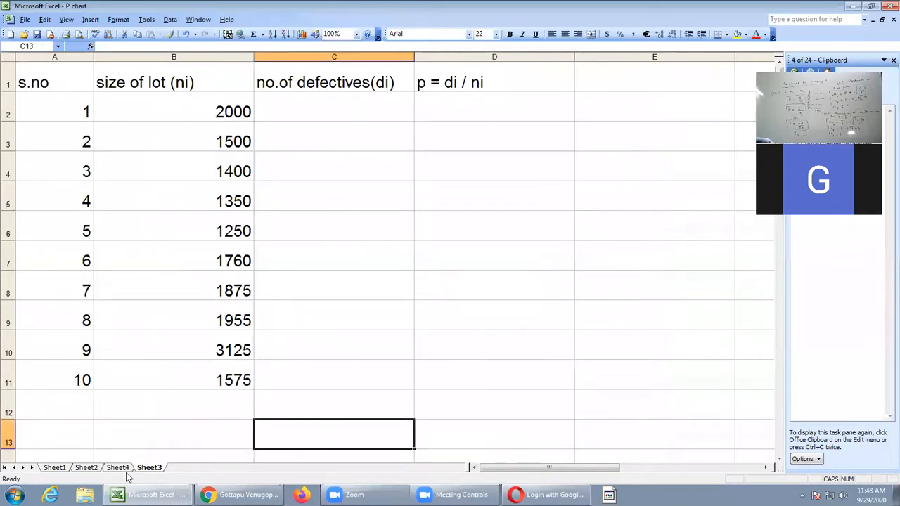
click(122, 458)
click(120, 469)
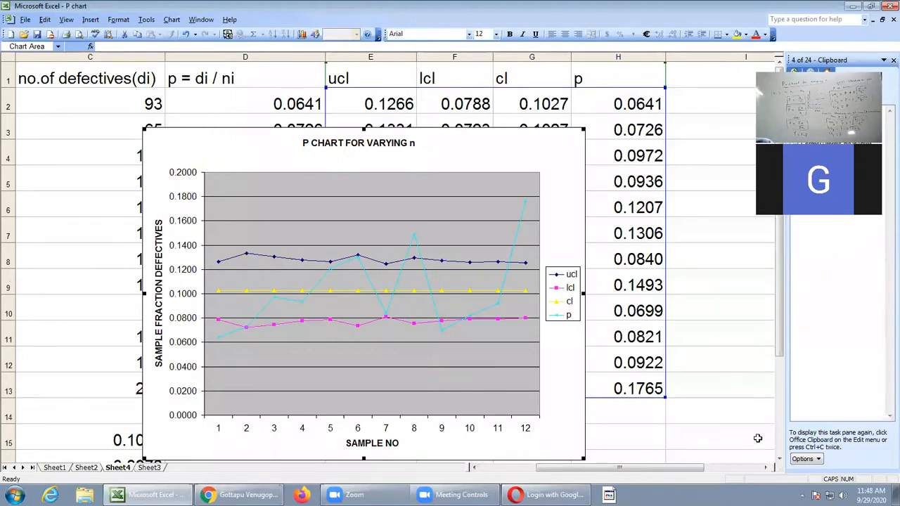
Step: Move the chart off most of the data table and inspect the second lot's ucl formula in cell E3
drag(590, 477, 531, 476)
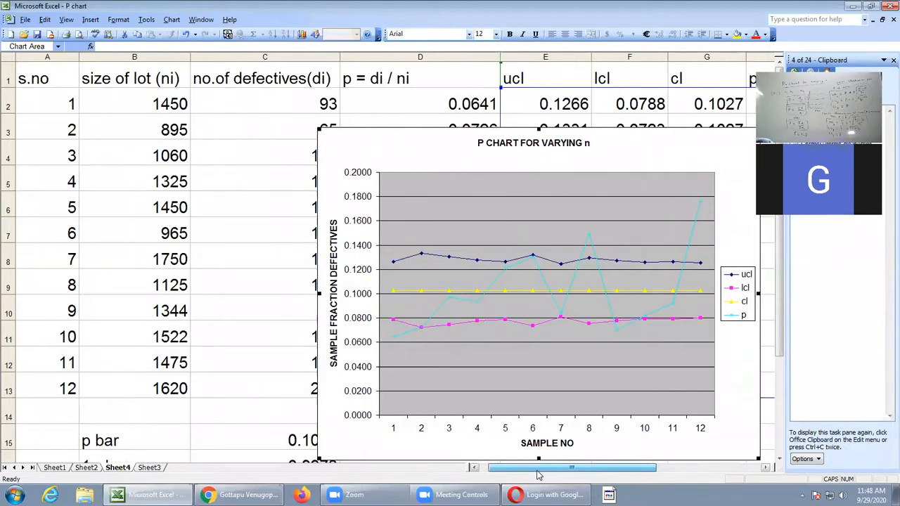
drag(398, 140, 687, 400)
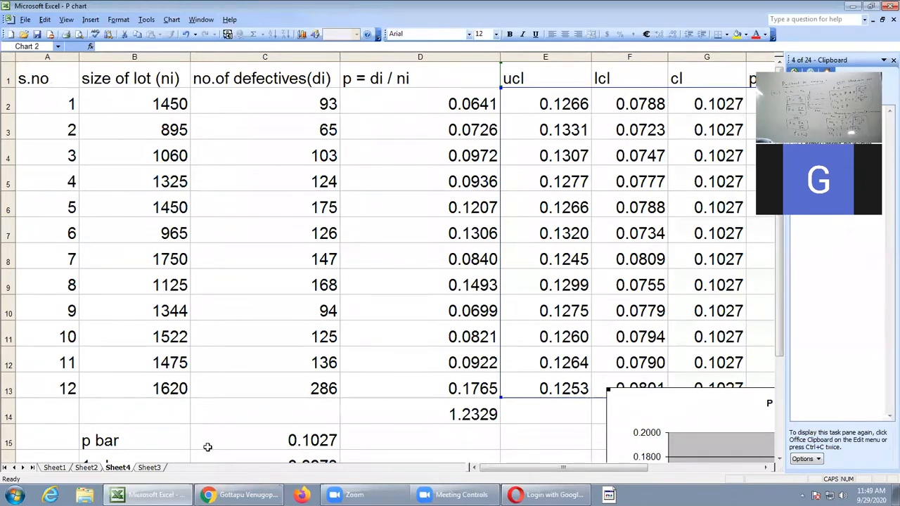
scroll(207, 447, down, 1)
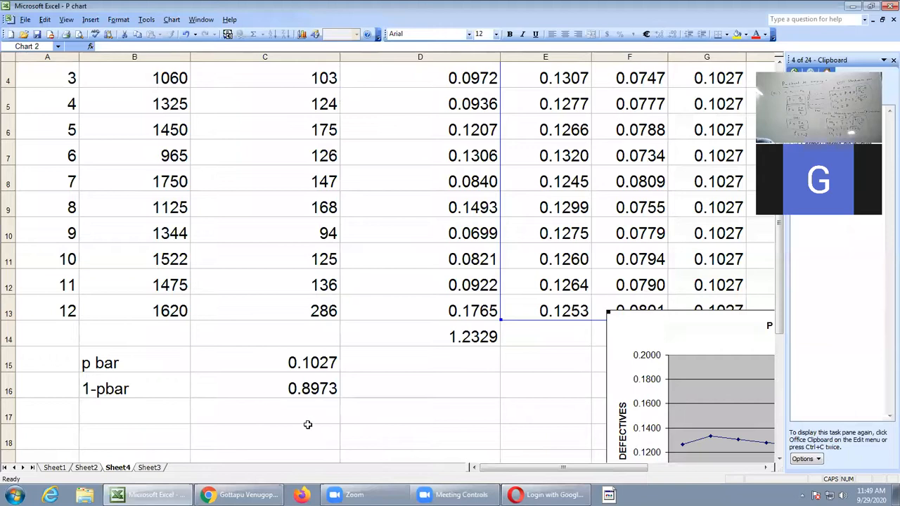
scroll(355, 383, up, 1)
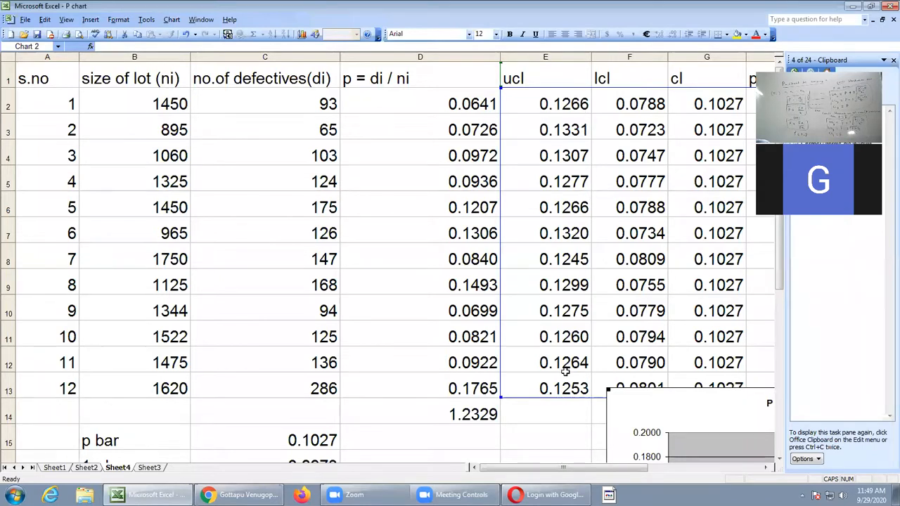
click(573, 131)
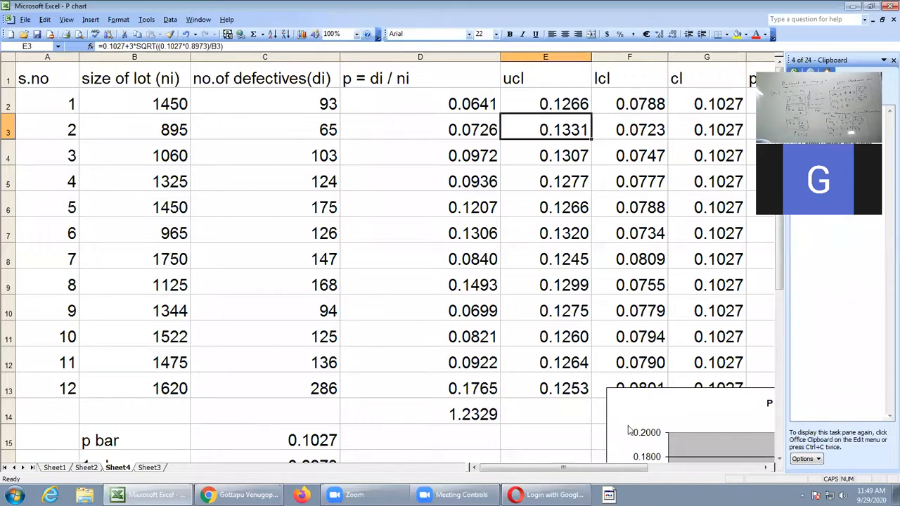
Step: Bring the chart back over the table for review, move it below the data rows, and inspect the lcl formula in cell F3
drag(651, 420, 290, 108)
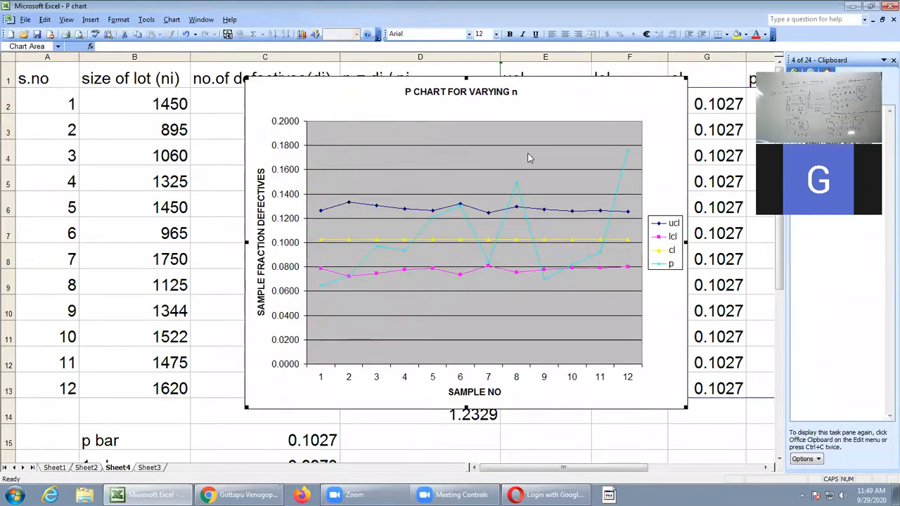
drag(375, 91, 670, 389)
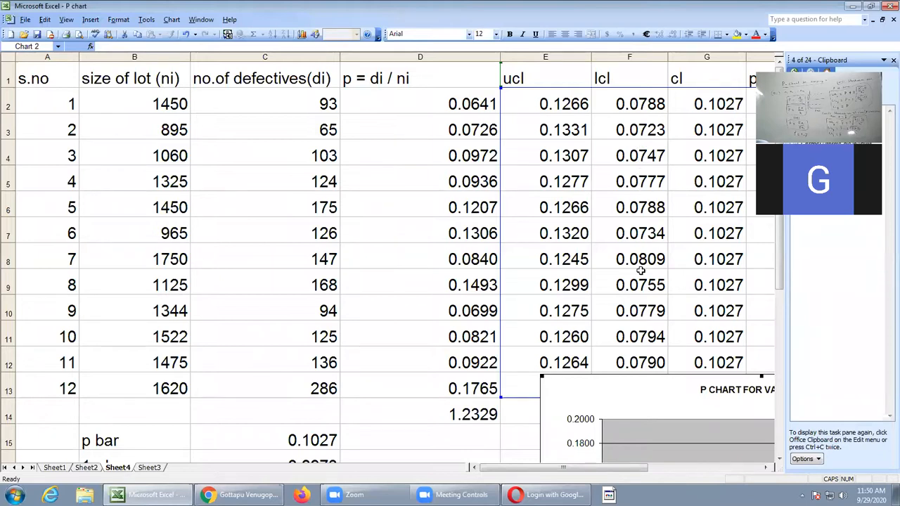
drag(568, 439, 567, 462)
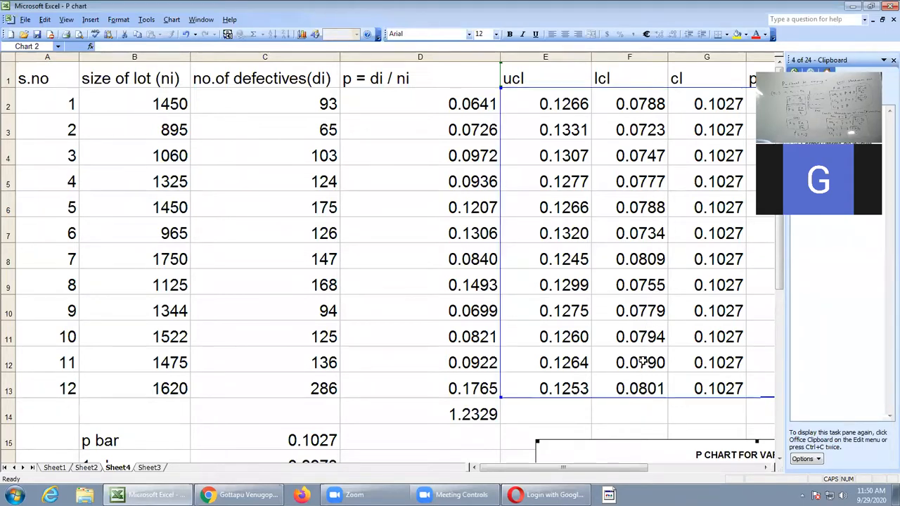
click(641, 133)
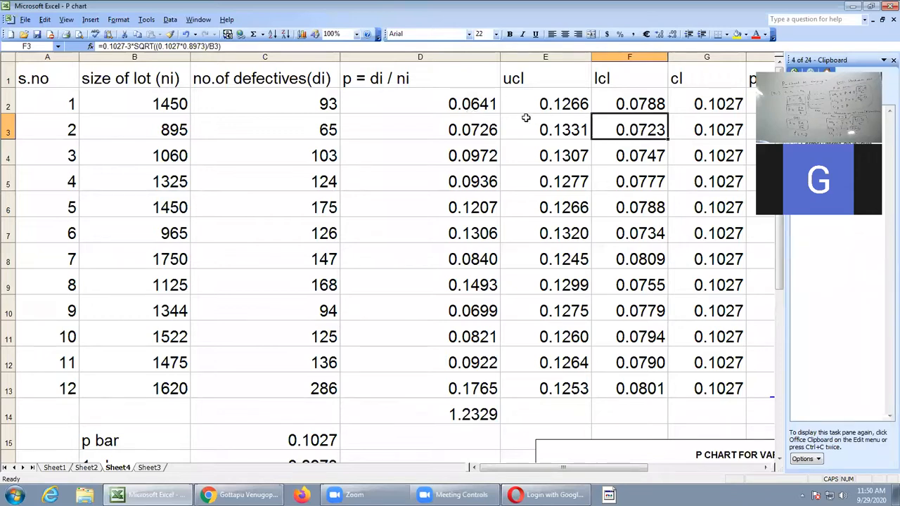
Step: Inspect the first lot's p formula in cell D2 and move the chart over columns A to D of the table
click(487, 107)
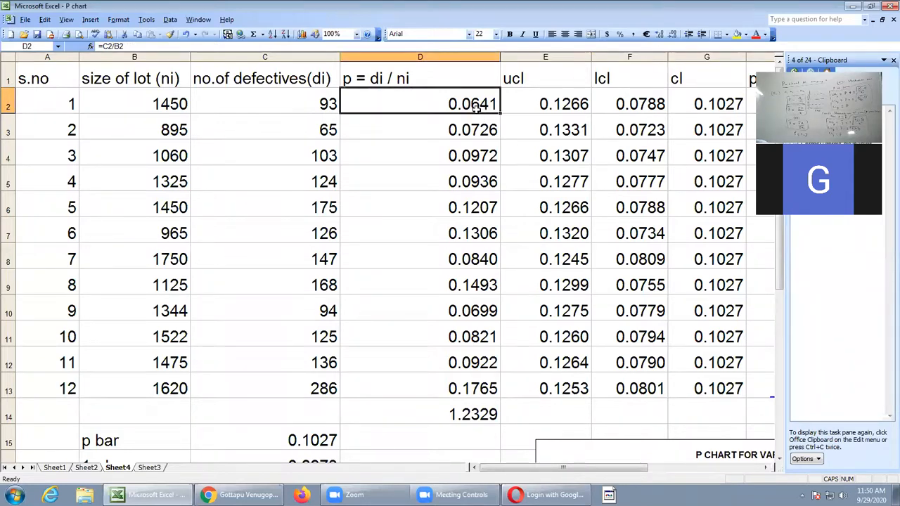
drag(638, 450, 514, 116)
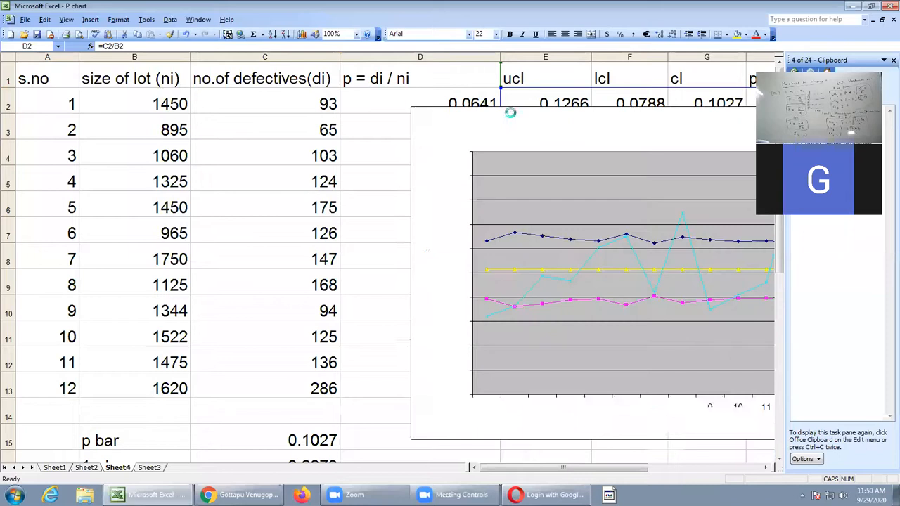
click(467, 329)
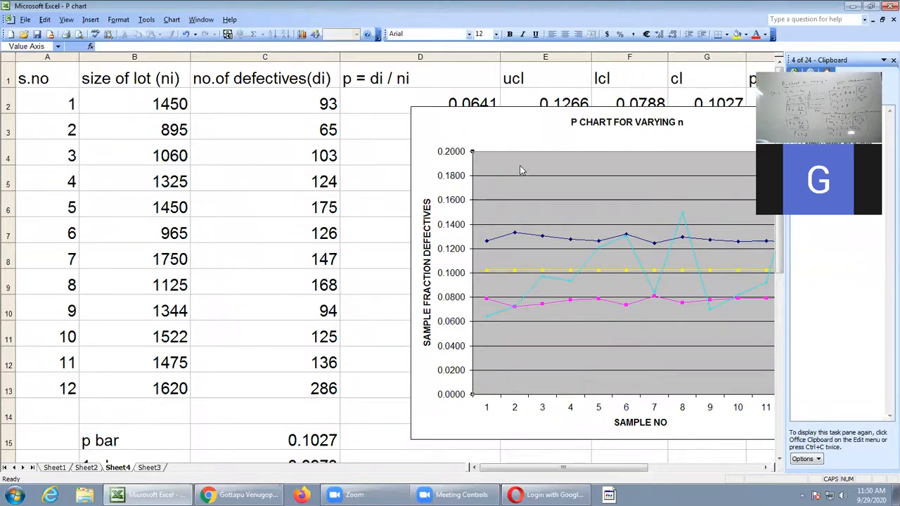
drag(432, 128, 247, 139)
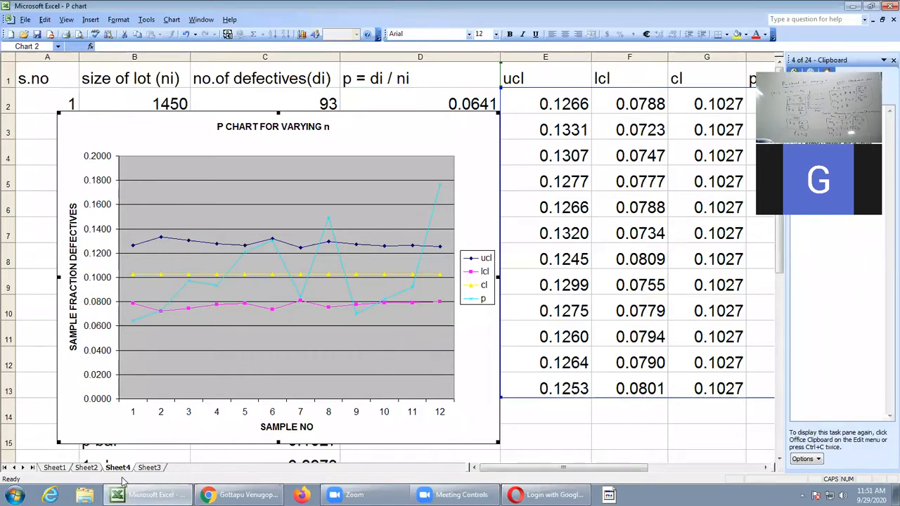
Step: In Sheet3, enter the number of defectives for lots 1 to 5 in column C: 425, 430, 216, 341 and 225
click(150, 468)
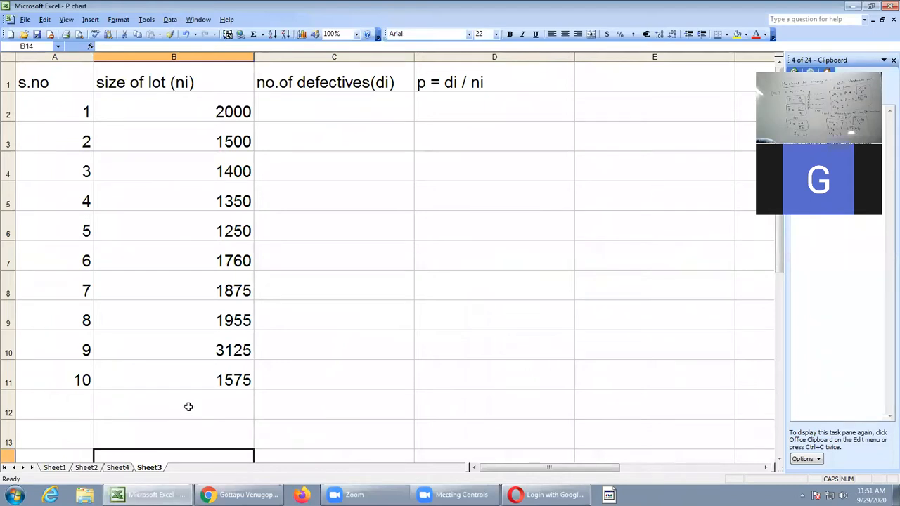
click(328, 108)
text(425)
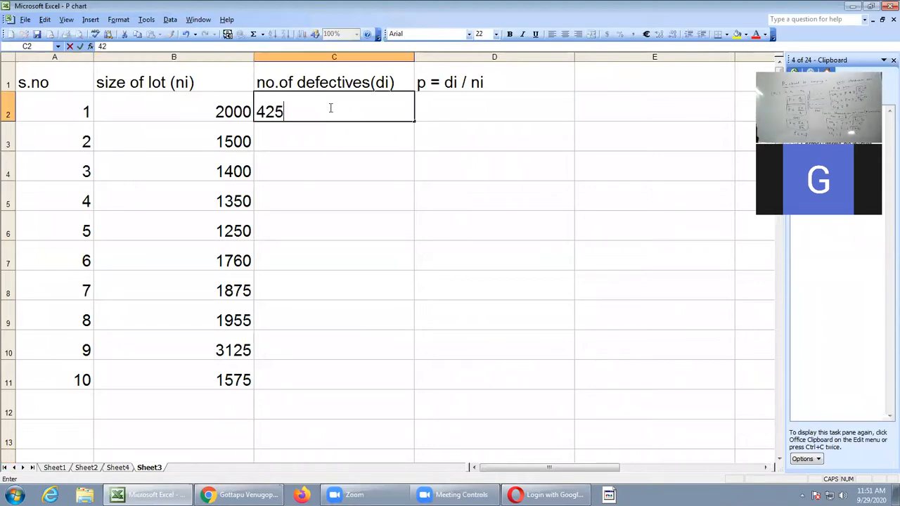
key(Return)
text(430)
key(Return)
text(216)
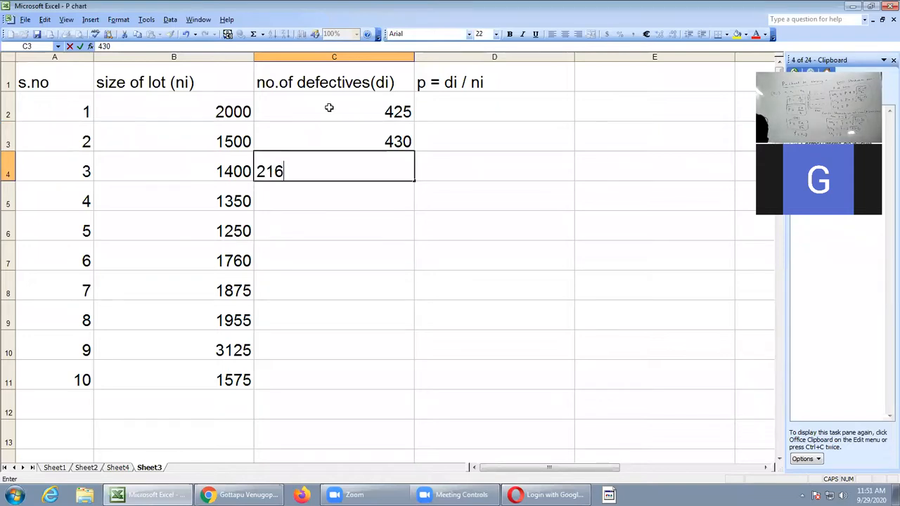
key(Return)
text(341)
key(Return)
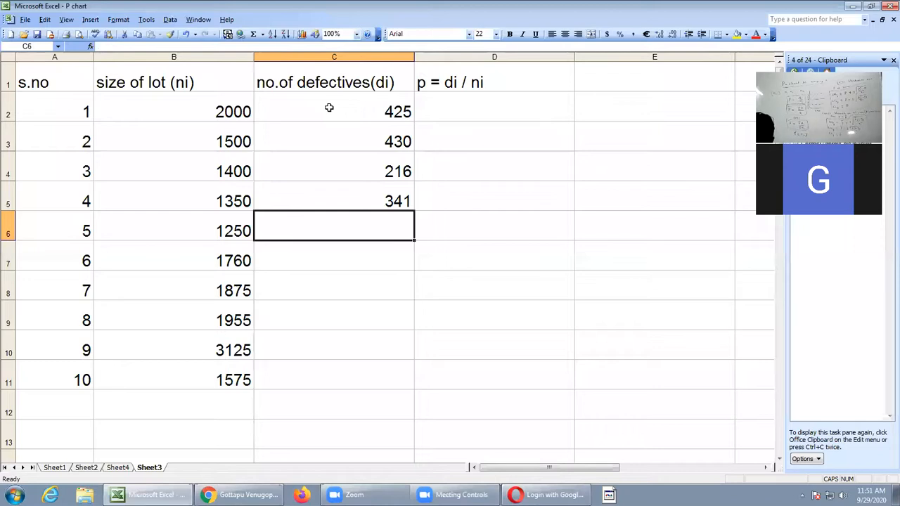
text(225)
key(Return)
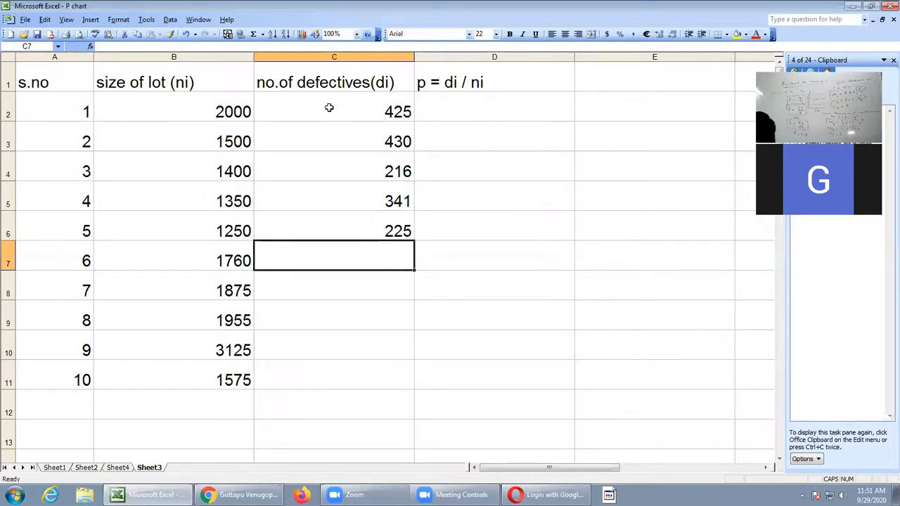
Step: Enter the number of defectives for lots 6 to 10 in column C: 322, 280, 306, 337 and 305
text(322)
key(Return)
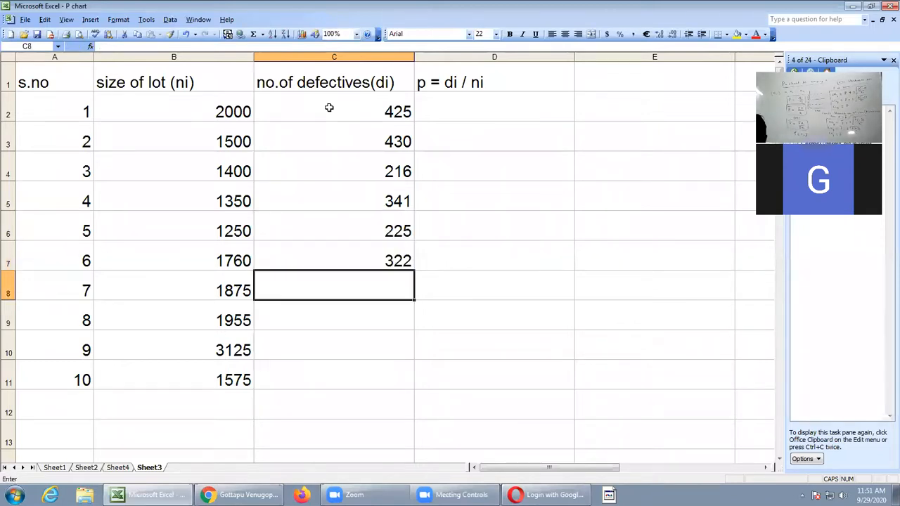
text(280)
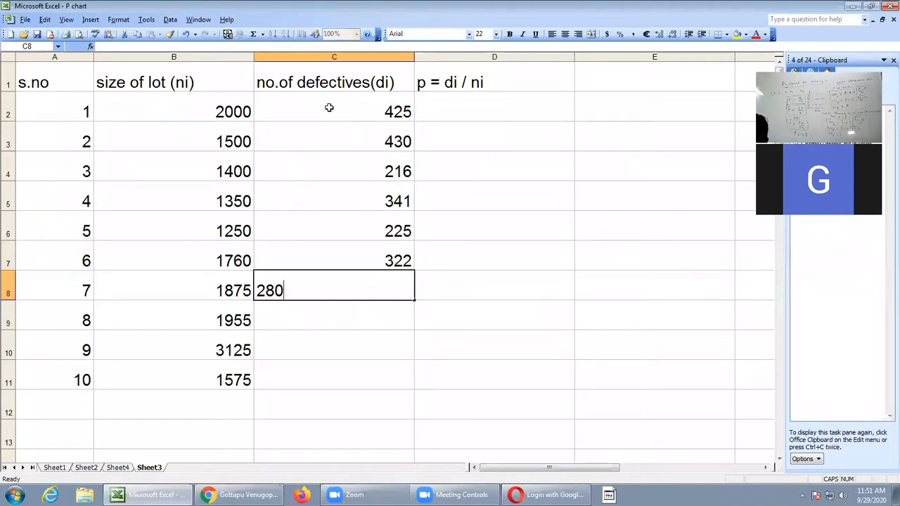
key(Return)
text(306)
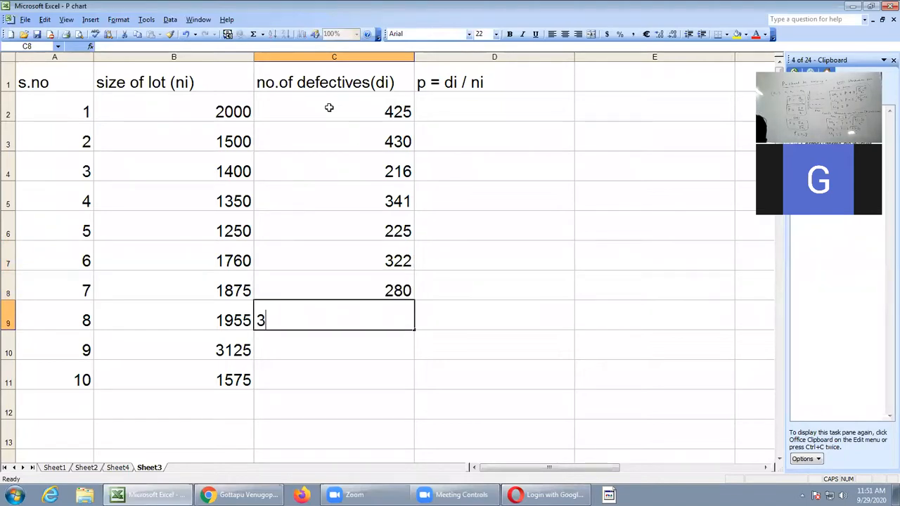
key(Return)
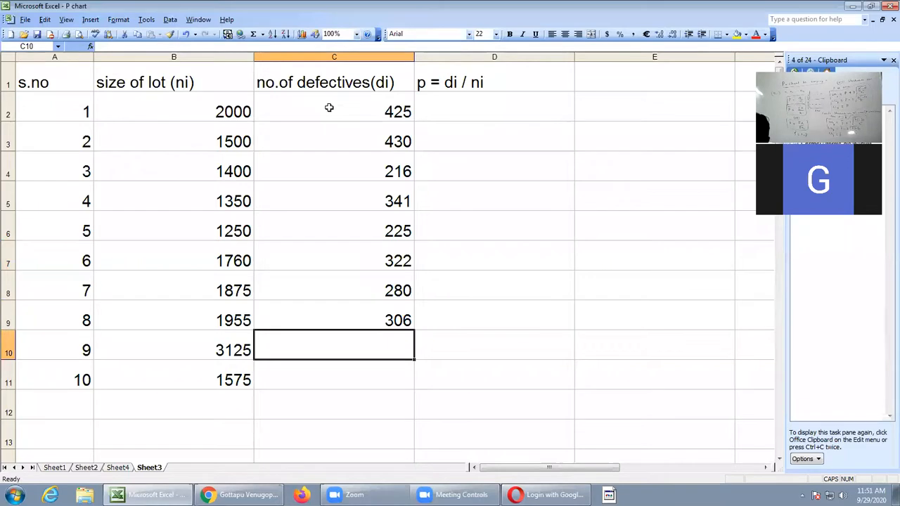
text(337)
key(Return)
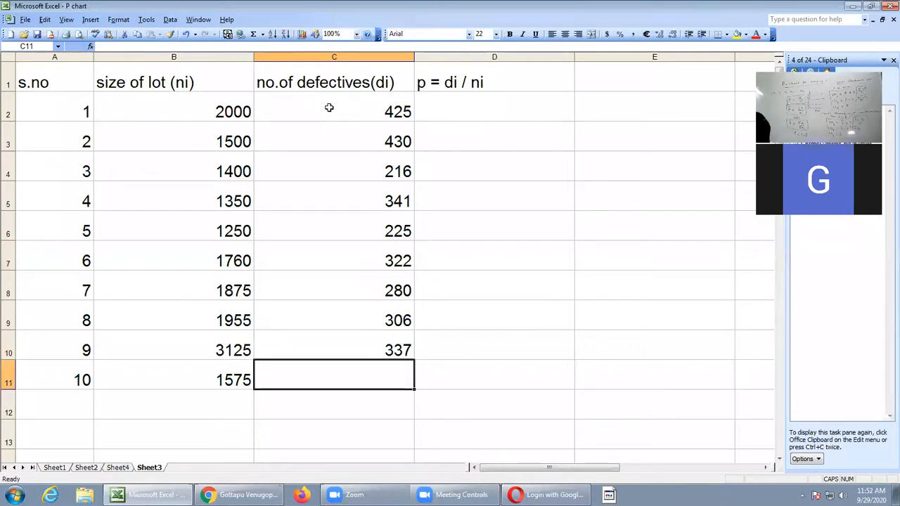
text(305)
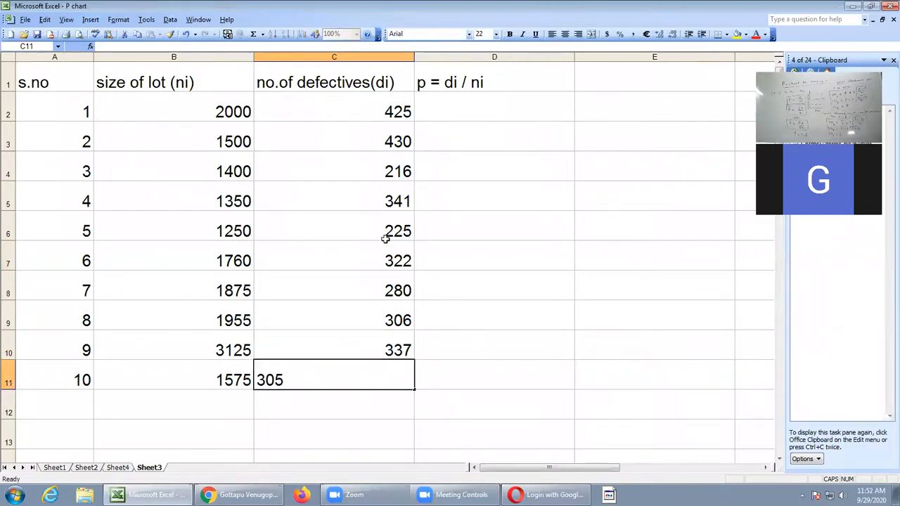
click(593, 362)
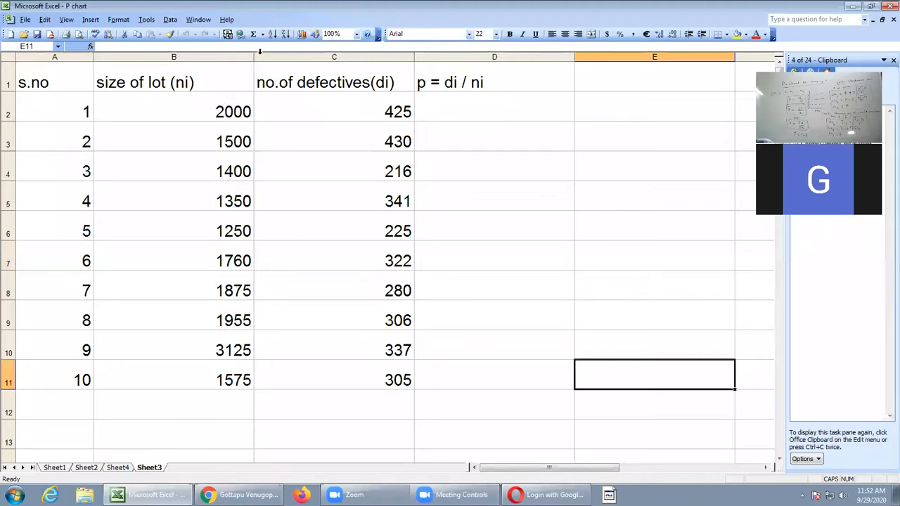
Step: Narrow columns B and C, and compute the first lot's fraction defective in D2 with =C2/B2
drag(253, 57, 203, 68)
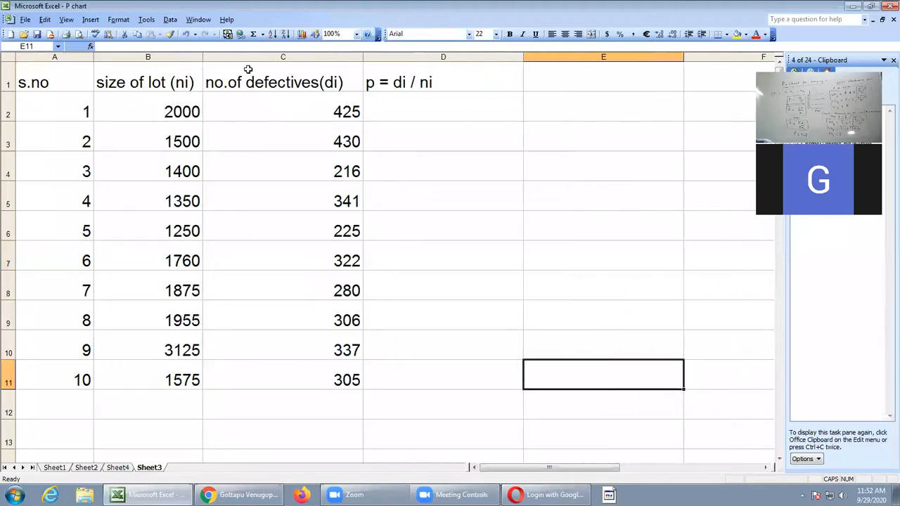
drag(363, 56, 347, 134)
click(408, 115)
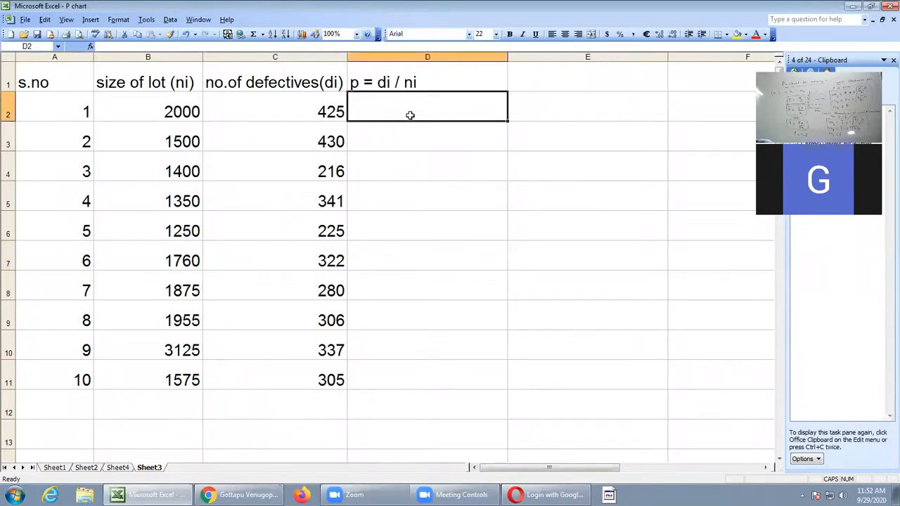
text(=)
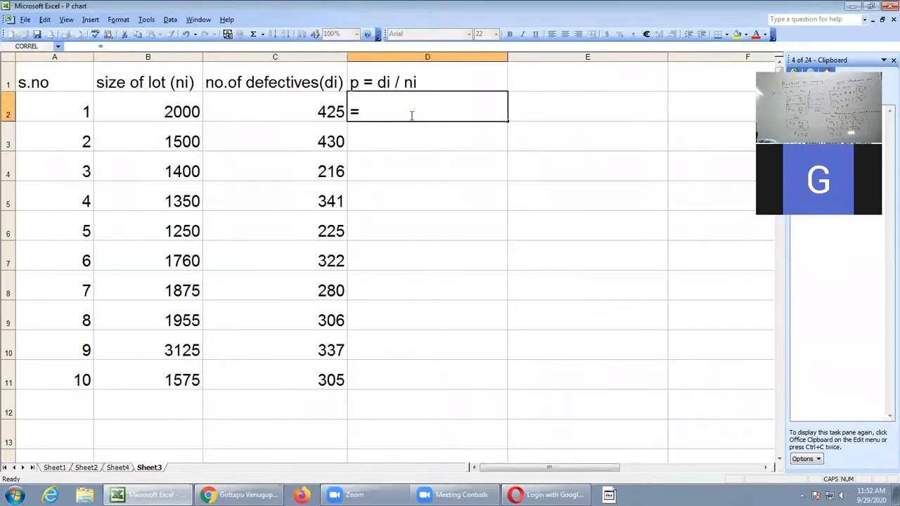
click(310, 112)
text(/)
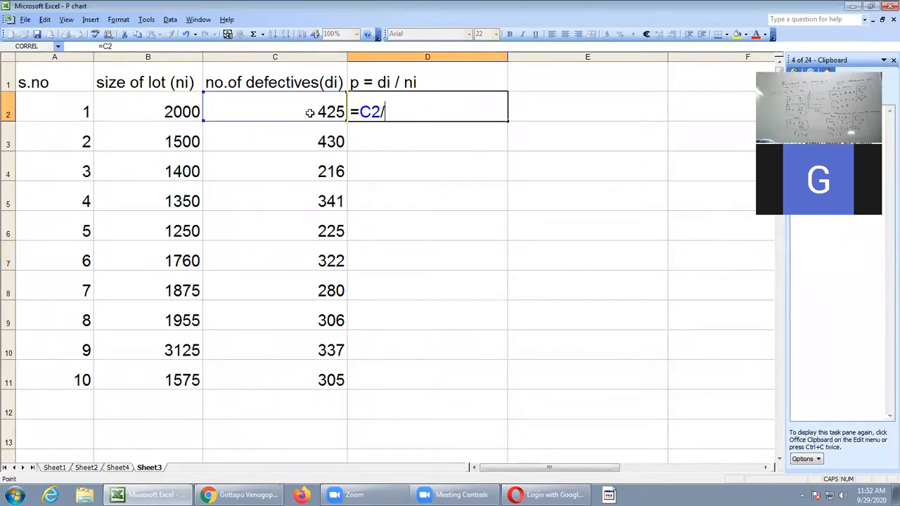
click(176, 111)
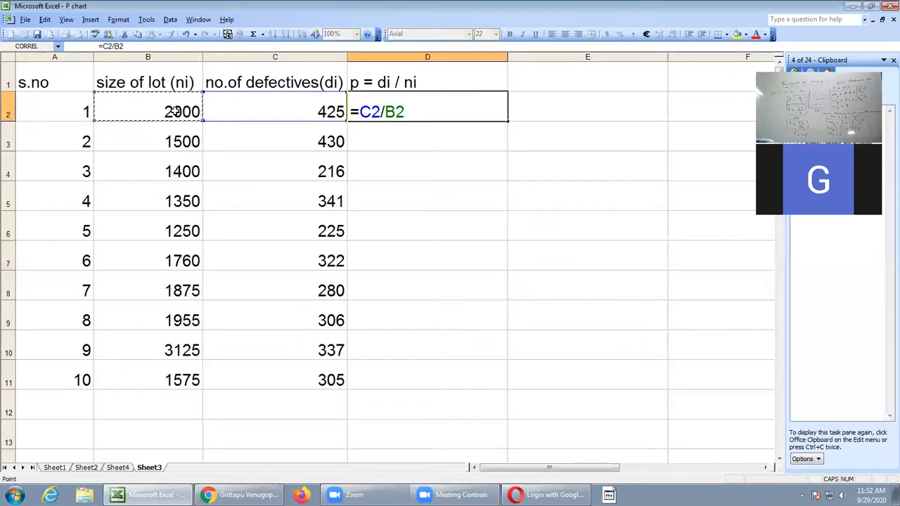
key(Return)
Step: Copy the fraction defective formula down to D11 and total the p values in D12 with =SUM(D2:D11)
click(478, 115)
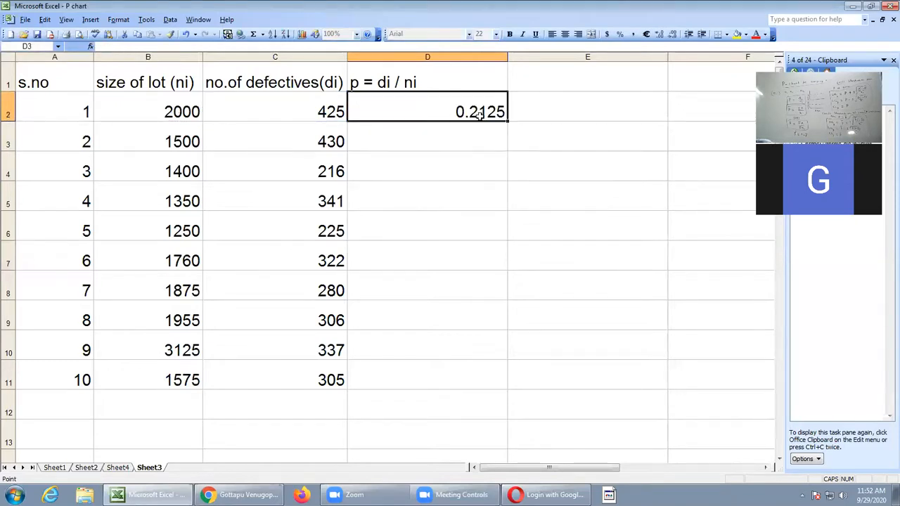
drag(510, 121, 476, 380)
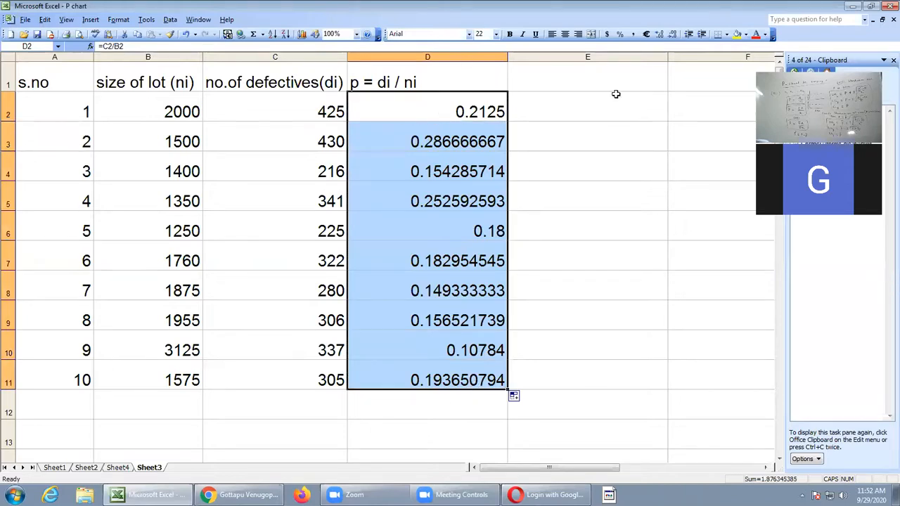
click(425, 403)
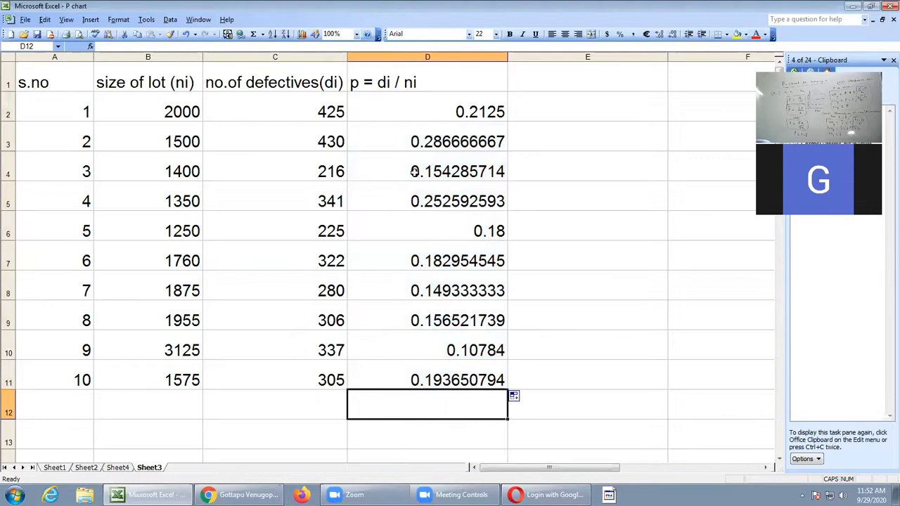
click(255, 35)
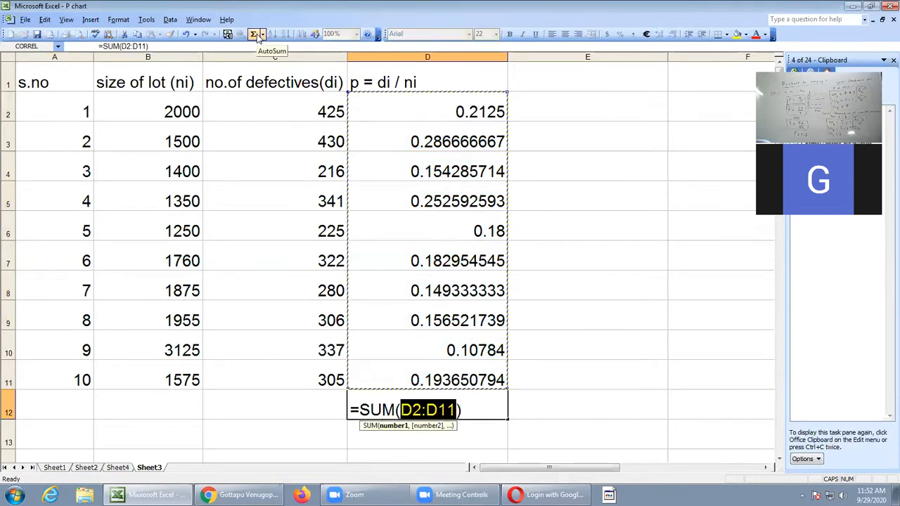
key(Return)
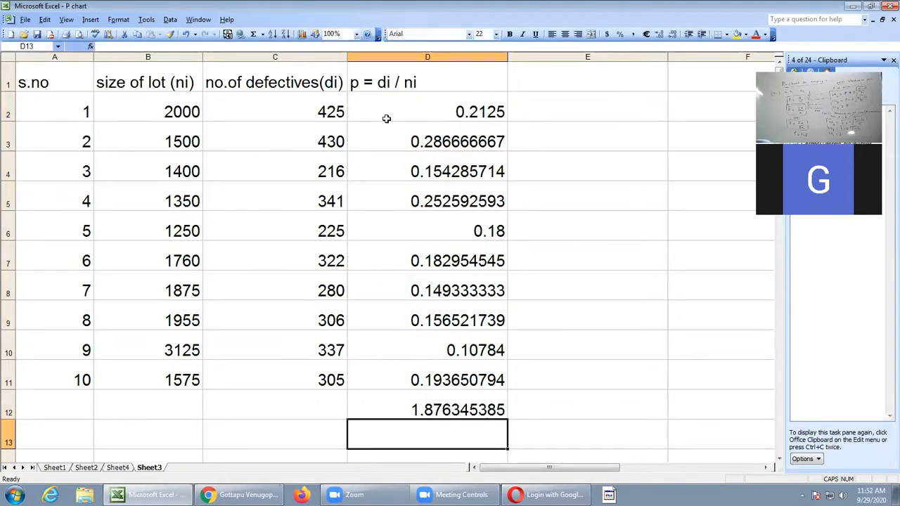
Step: Format column D as Number with four decimal places and narrow the column to fit its values
click(423, 90)
click(428, 56)
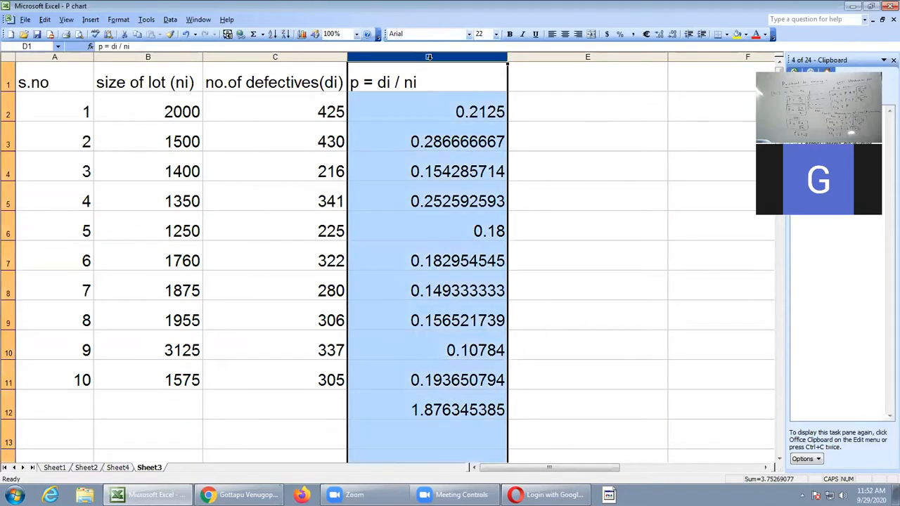
right_click(428, 56)
click(468, 160)
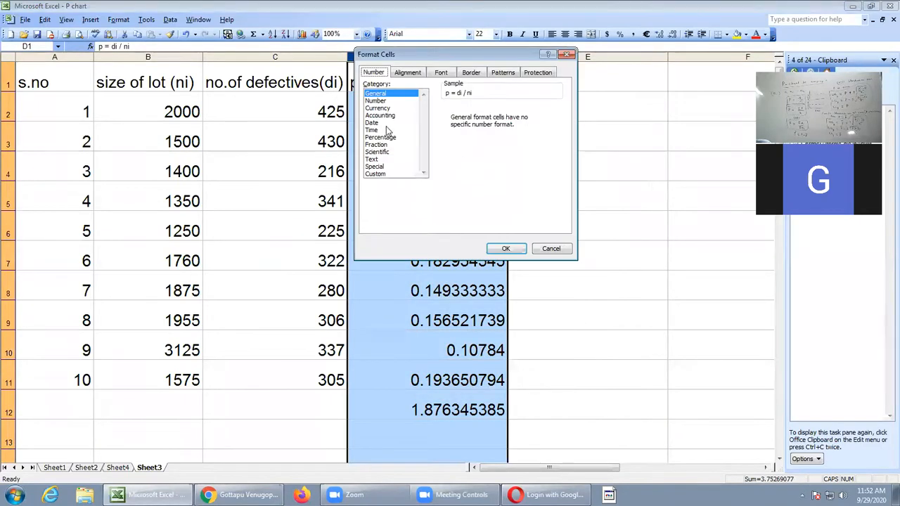
click(380, 101)
click(529, 107)
click(529, 106)
click(508, 249)
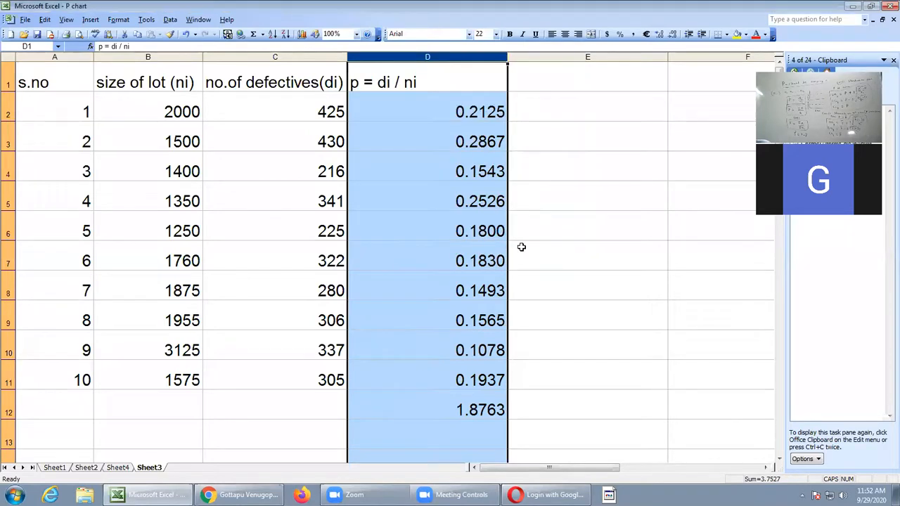
click(438, 431)
drag(506, 54, 447, 54)
Step: Label cell B13 P BAR and compute the average fraction defective in C13 with =D12/10
scroll(295, 387, down, 3)
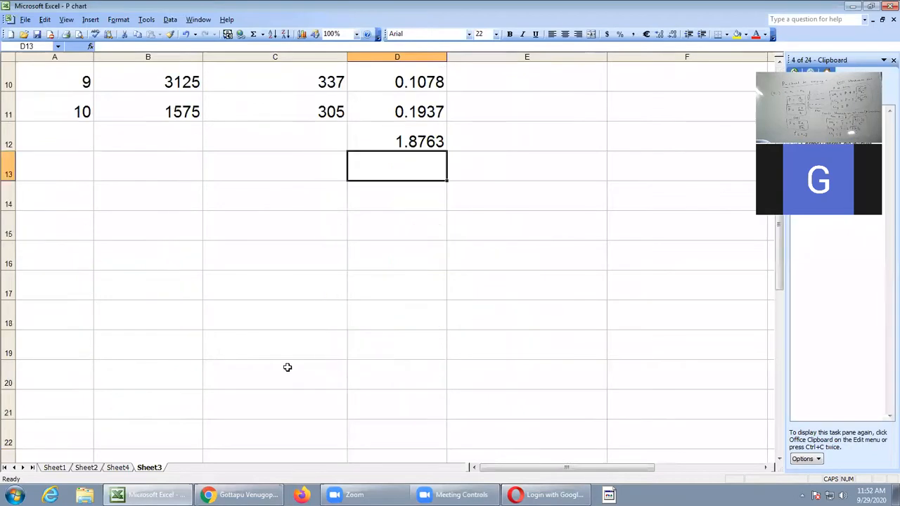
scroll(225, 310, up, 1)
click(136, 260)
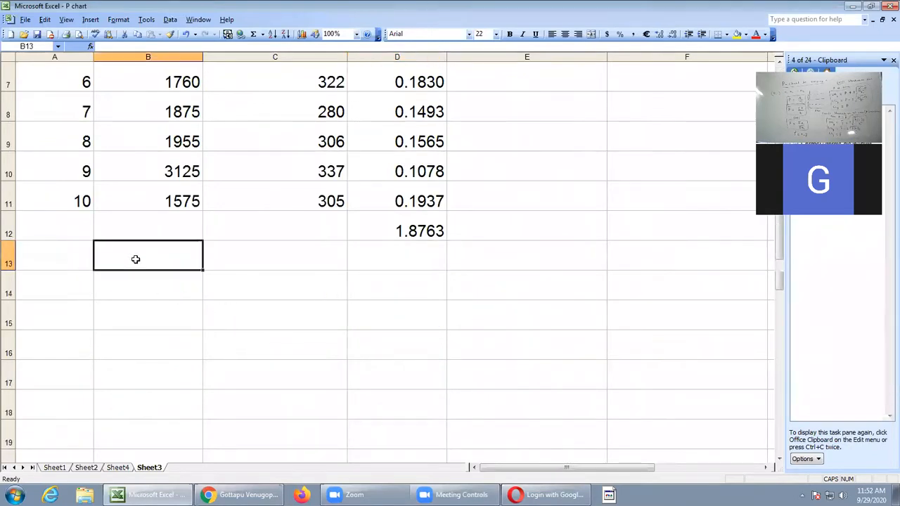
text(P BAR)
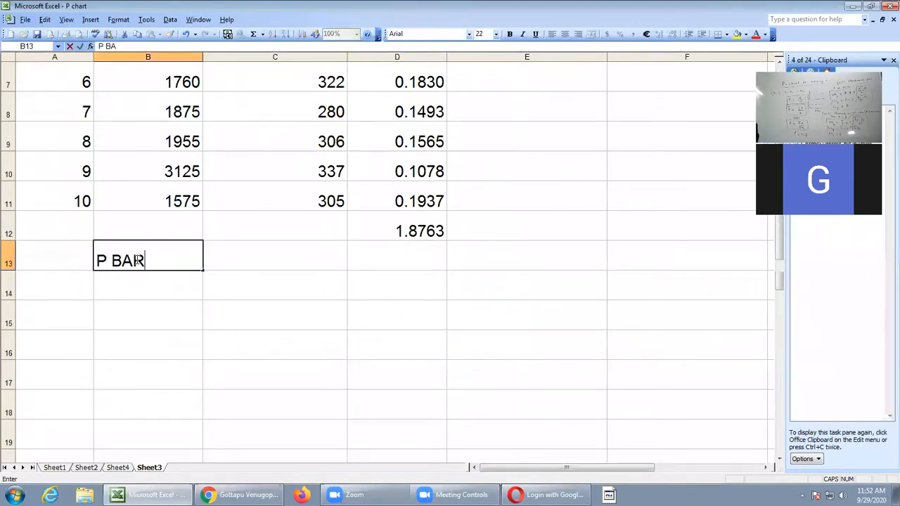
click(252, 257)
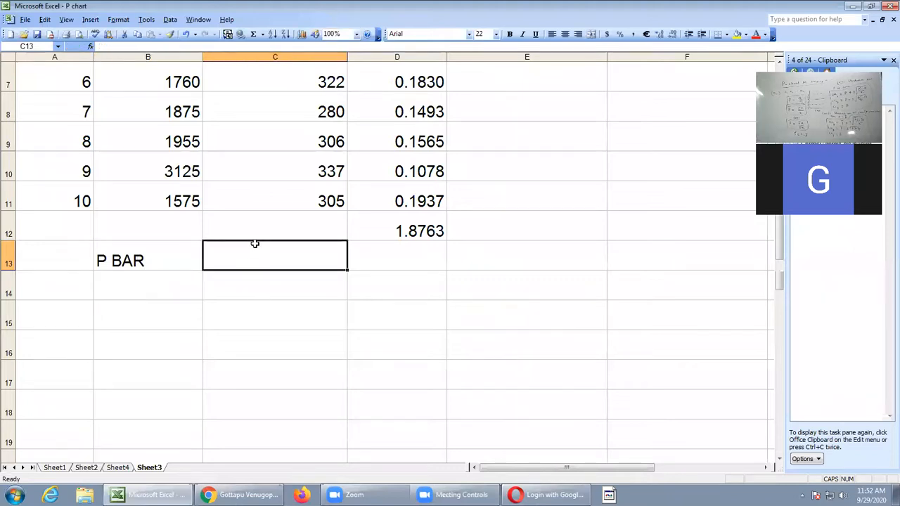
text(=)
click(410, 227)
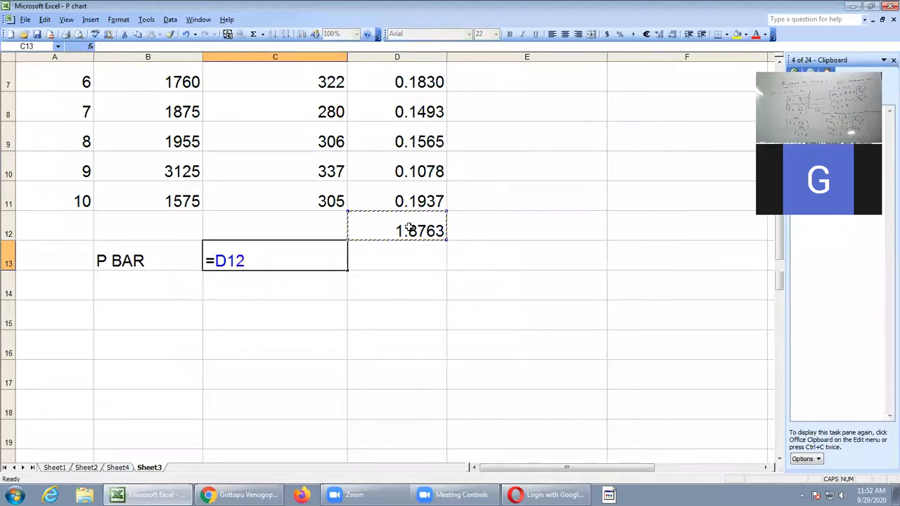
text(/)
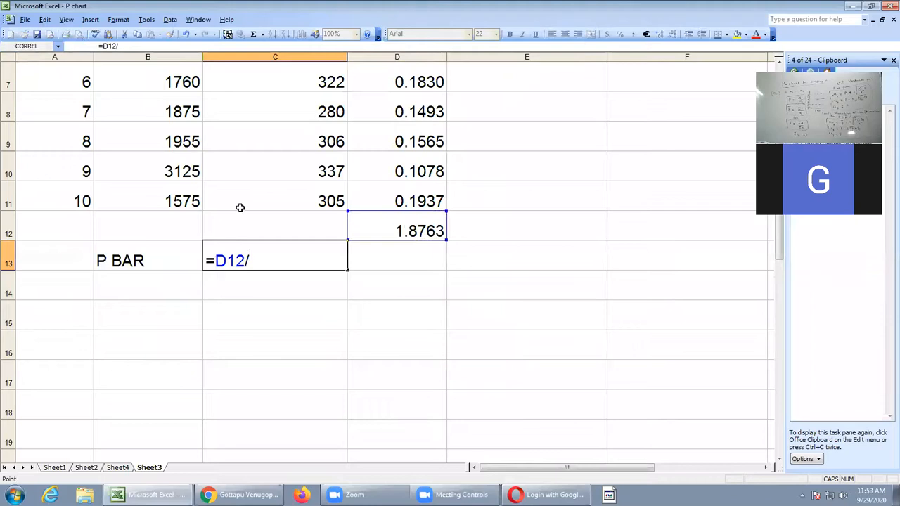
text(10)
key(Return)
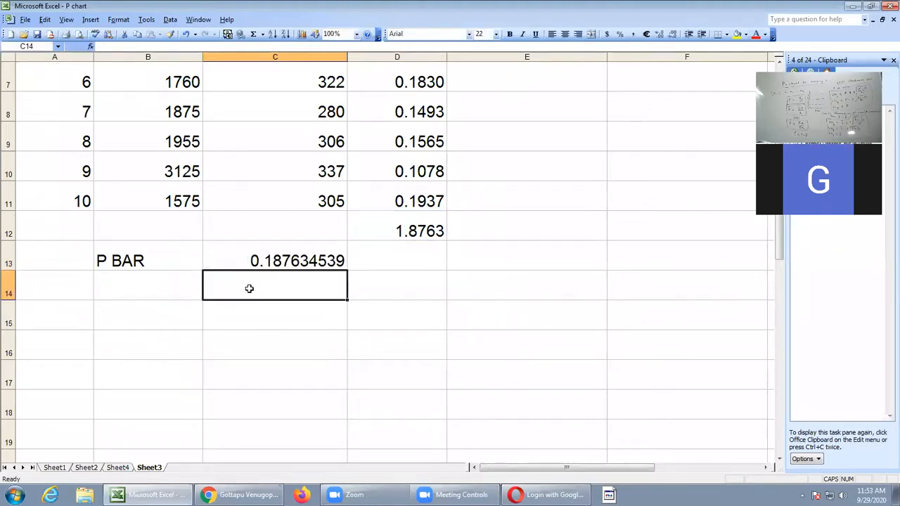
right_click(279, 258)
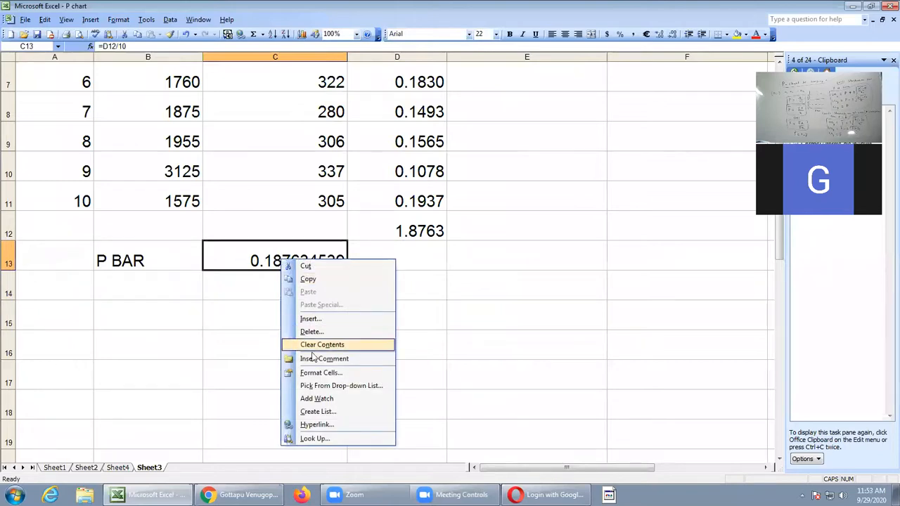
Step: Label cell B14 1-PBAR and compute the complement of p bar in C14 with =1-C13
click(140, 290)
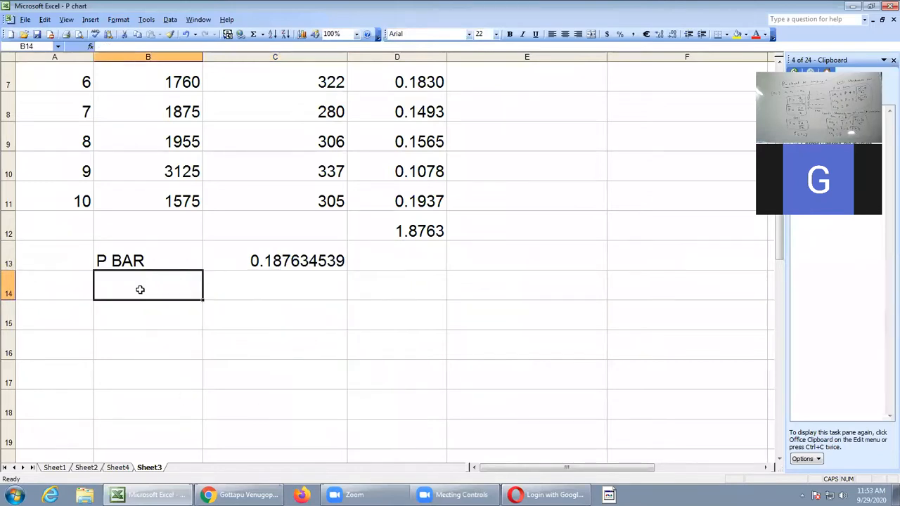
text(1)
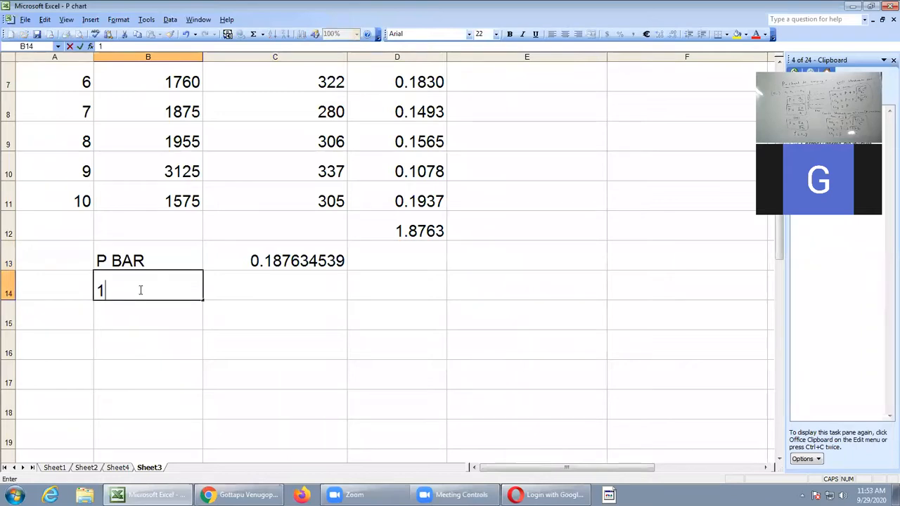
text(-PBAR)
click(252, 287)
text(=)
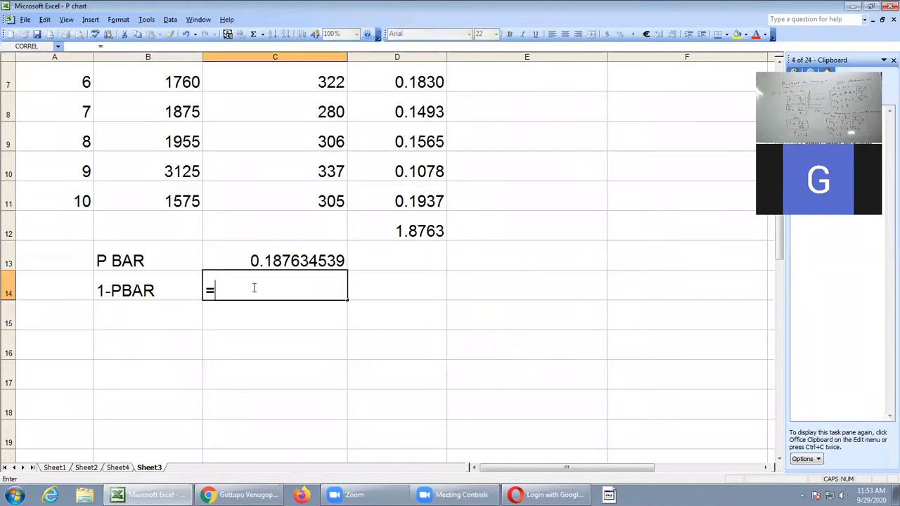
text(1-)
click(287, 262)
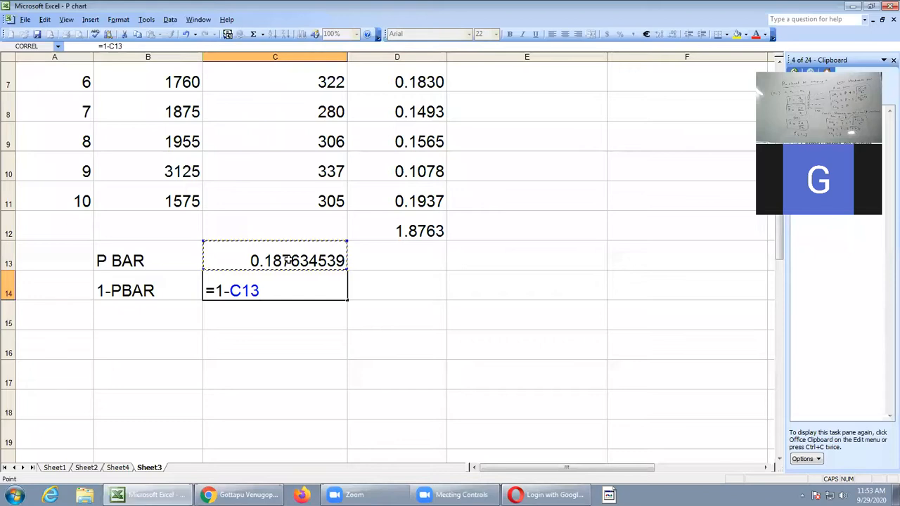
key(Return)
Step: Format the P BAR and 1-PBAR values in C13:C14 as Number with four decimal places
drag(243, 261, 247, 288)
right_click(246, 288)
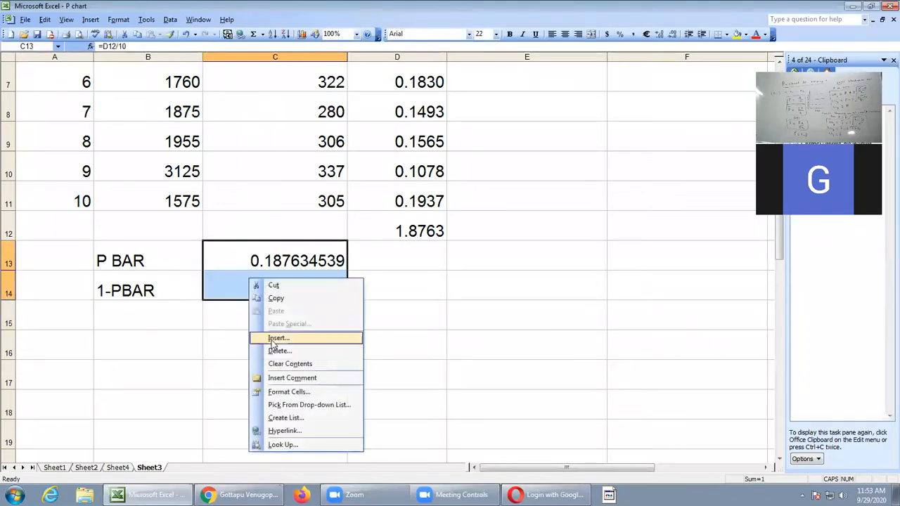
click(282, 388)
click(198, 323)
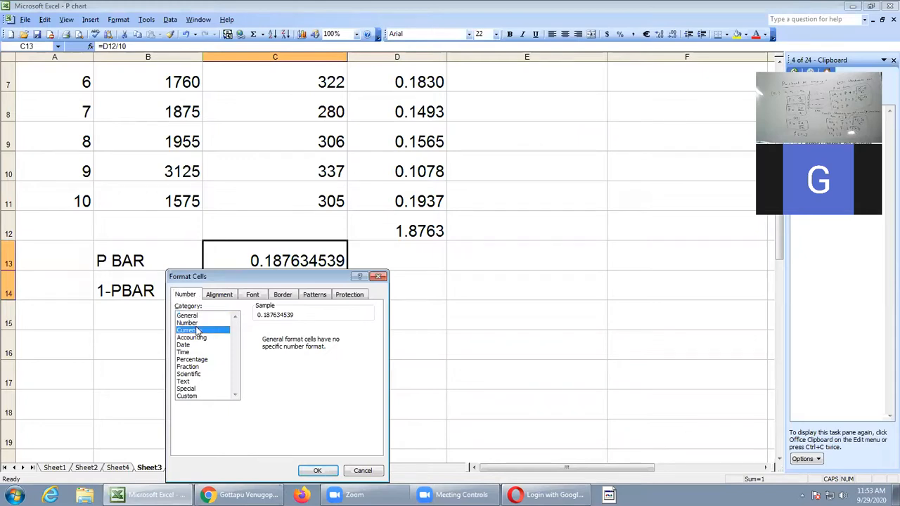
click(340, 328)
click(339, 328)
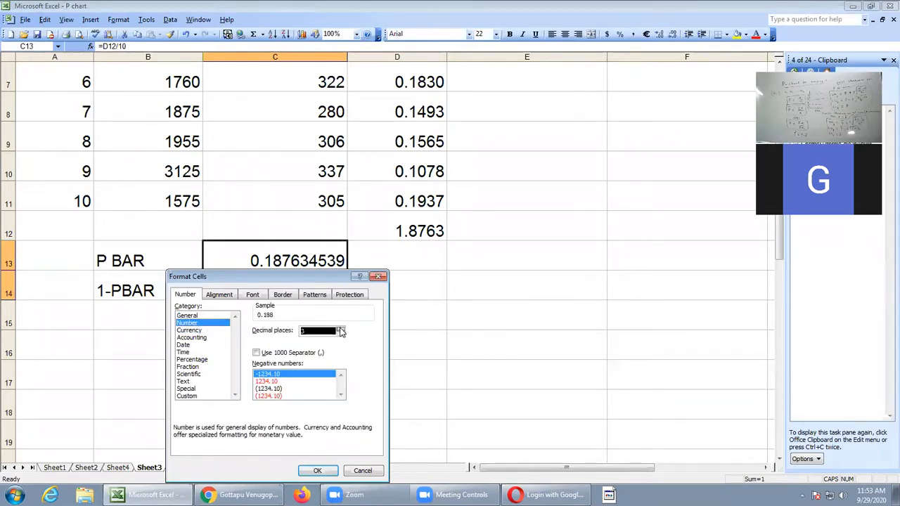
click(316, 470)
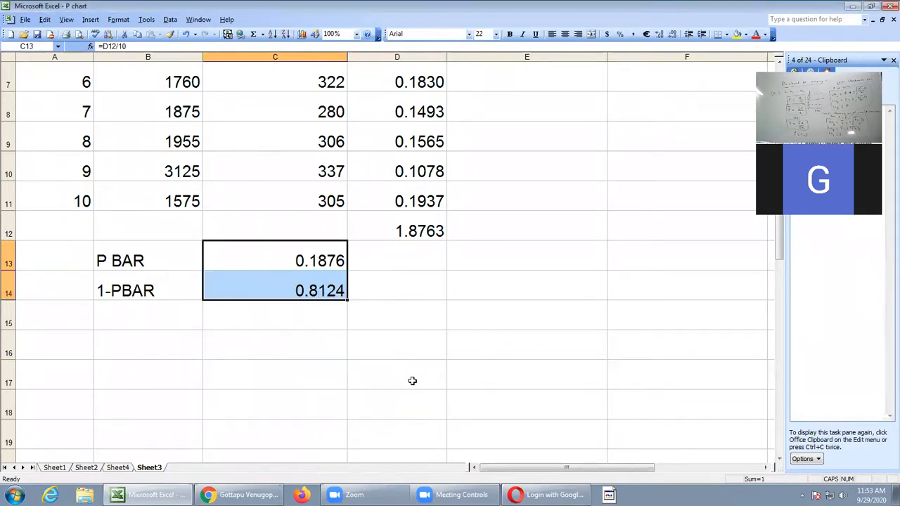
Step: Add the column header UCL in cell E1
scroll(429, 316, up, 2)
click(505, 84)
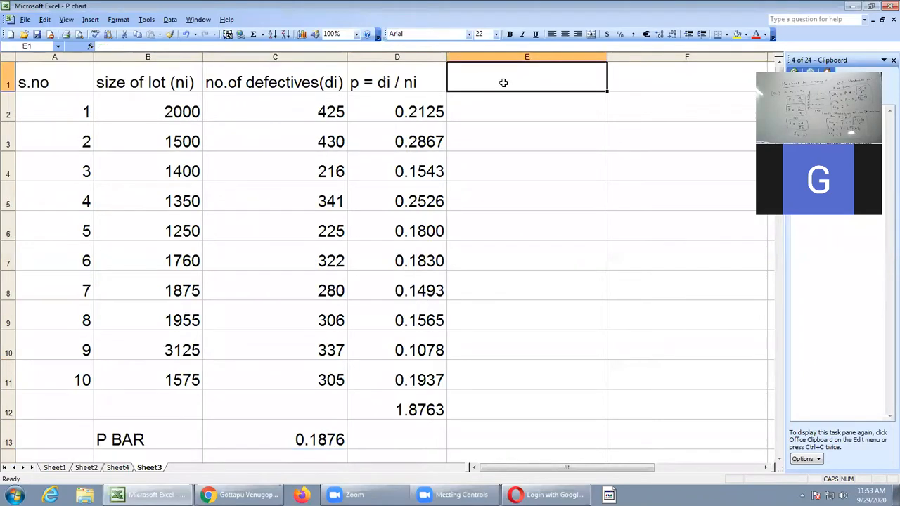
text(UCLO)
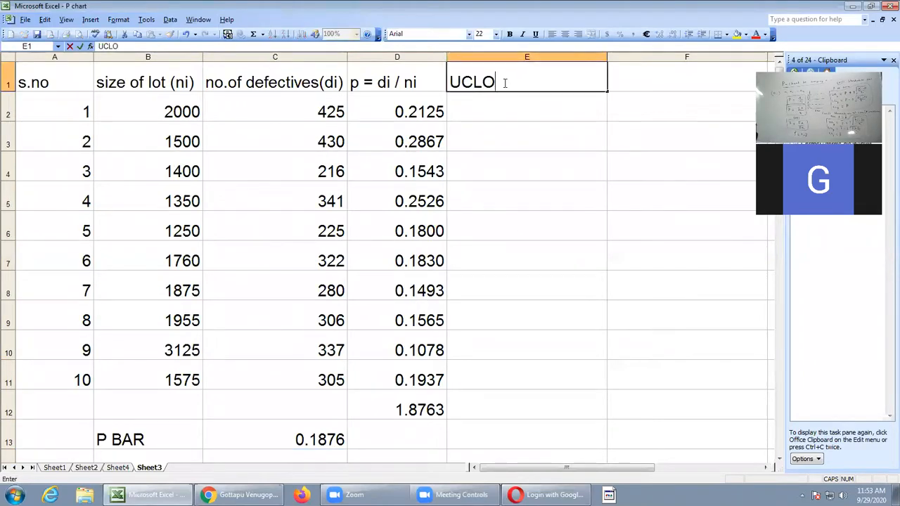
key(BackSpace)
Step: Compute the first lot's upper control limit in E2 with =0.1876+3*SQRT((0.1876*0.8124)/B2)
click(485, 110)
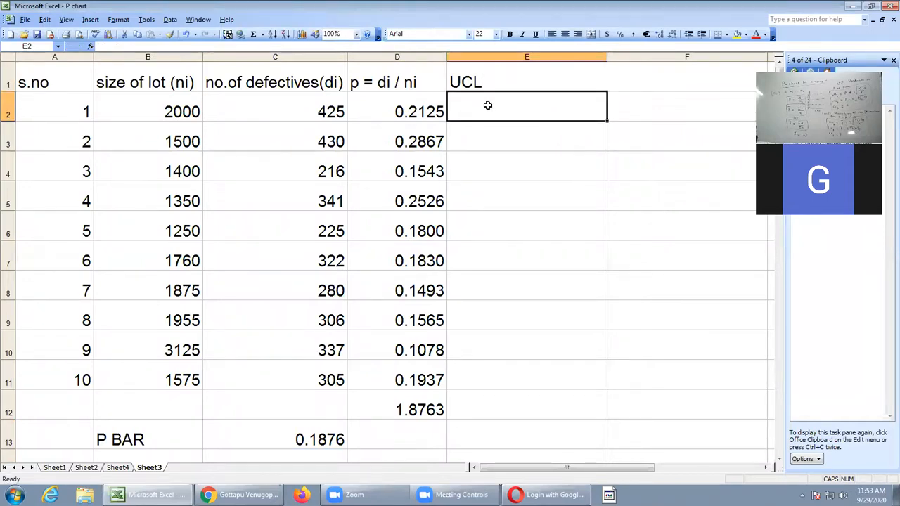
text(=)
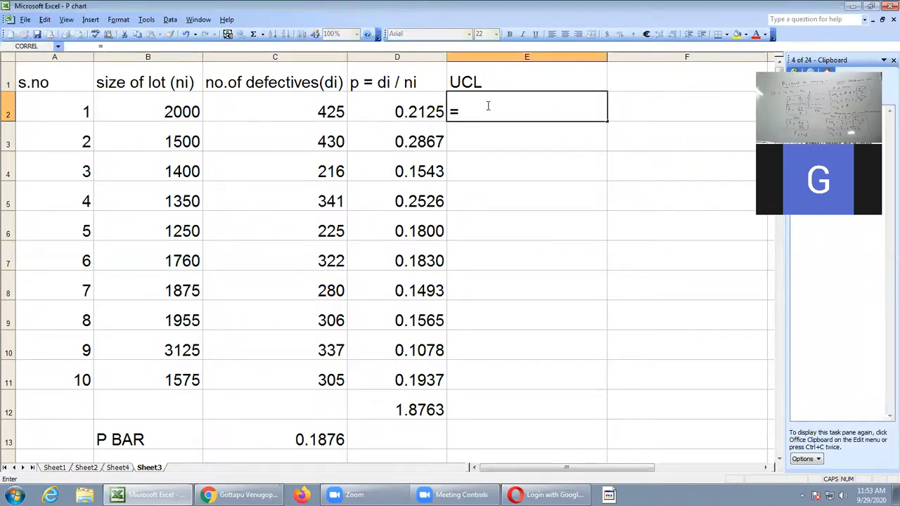
text(0.1876+3*SQRT)
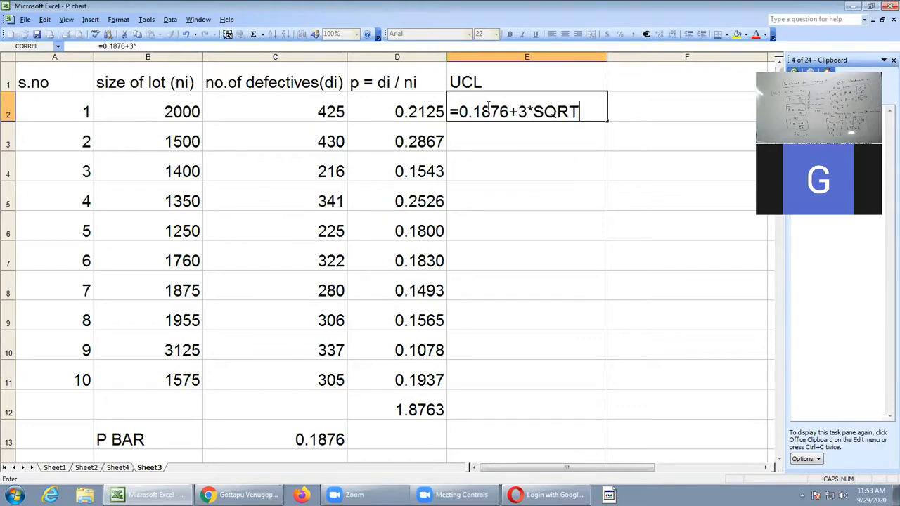
text((()
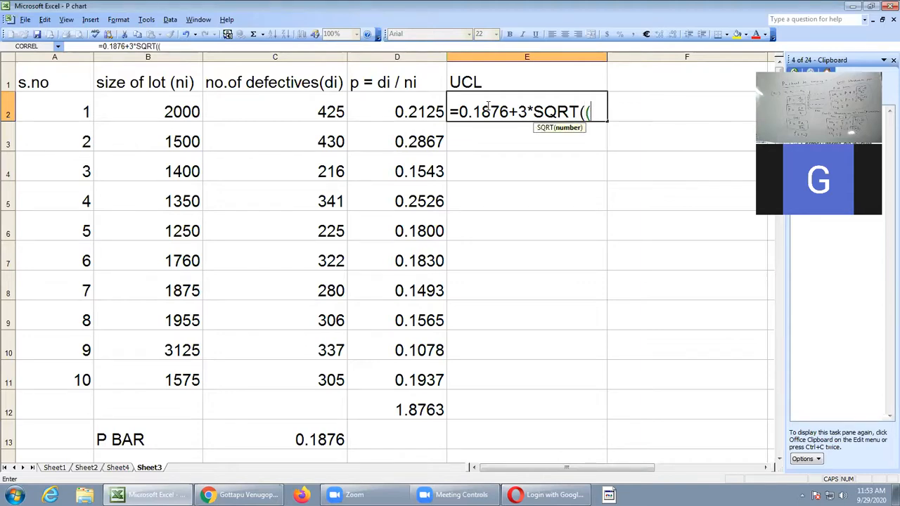
text(0.1876*)
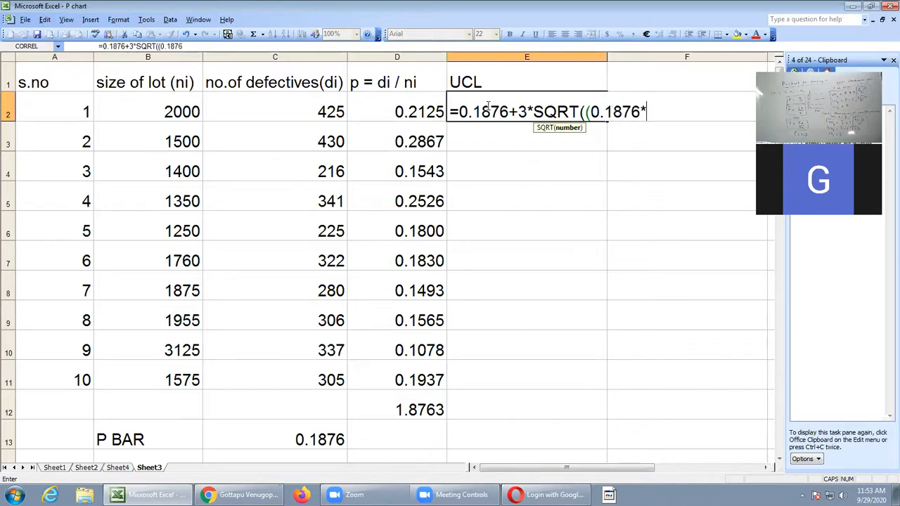
scroll(416, 182, down, 1)
scroll(416, 201, up, 1)
text(0.8124)
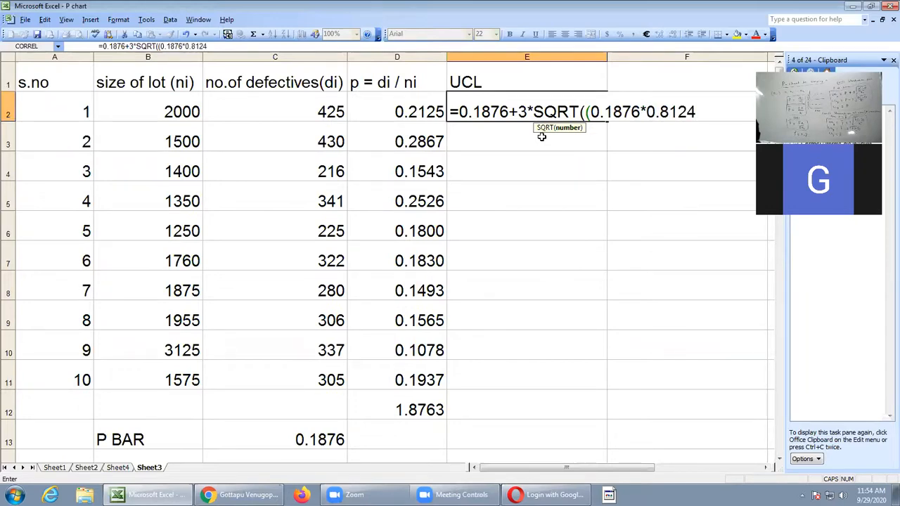
text()/)
click(169, 112)
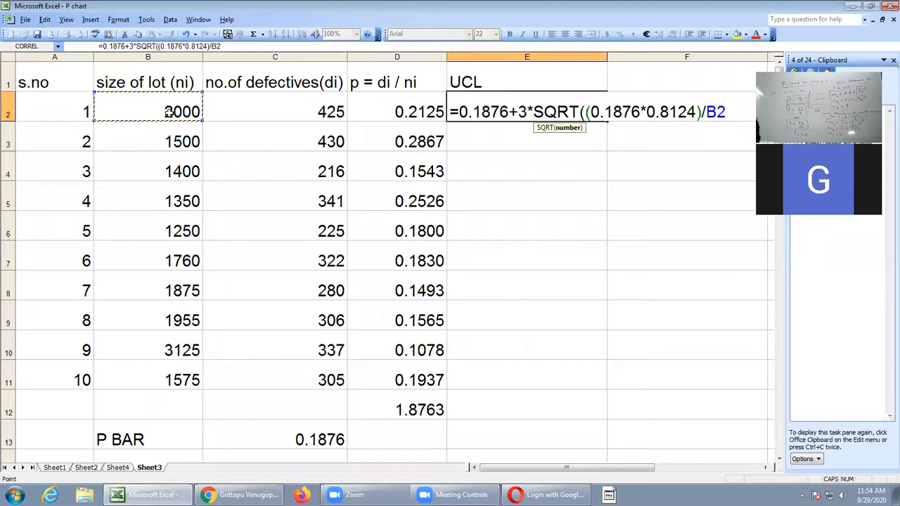
text())
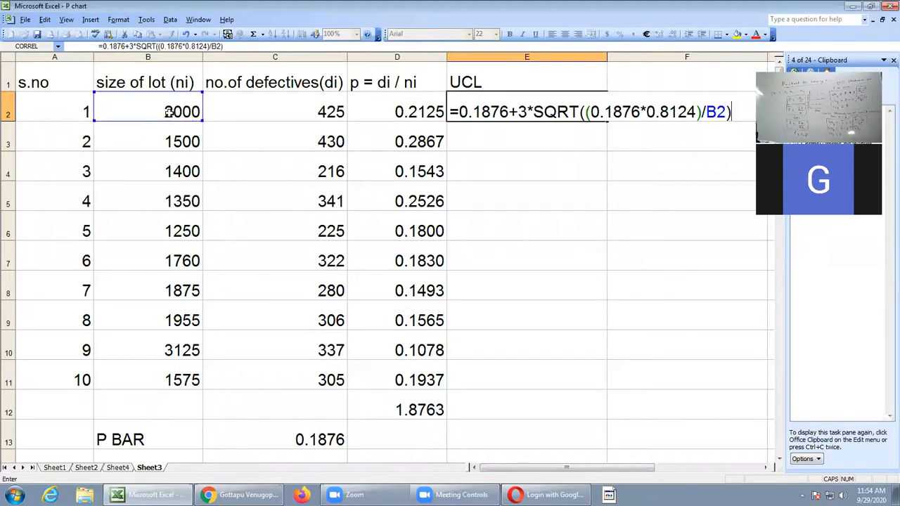
key(Return)
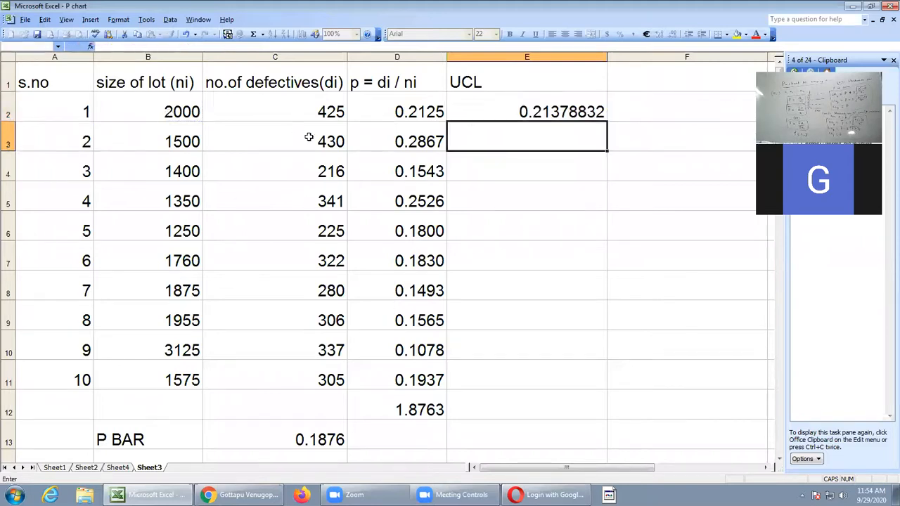
Step: Copy the UCL formula from E2 down to E11 for all ten lots
click(510, 111)
drag(609, 123, 607, 153)
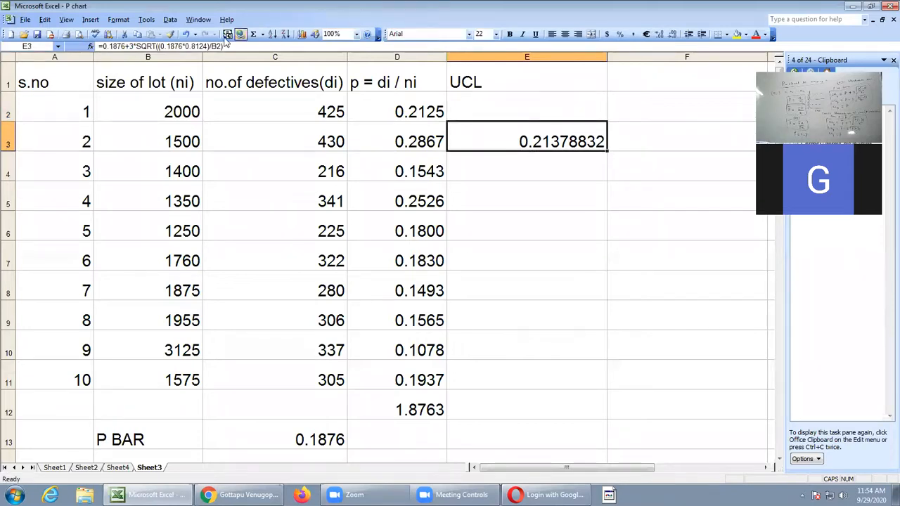
click(186, 34)
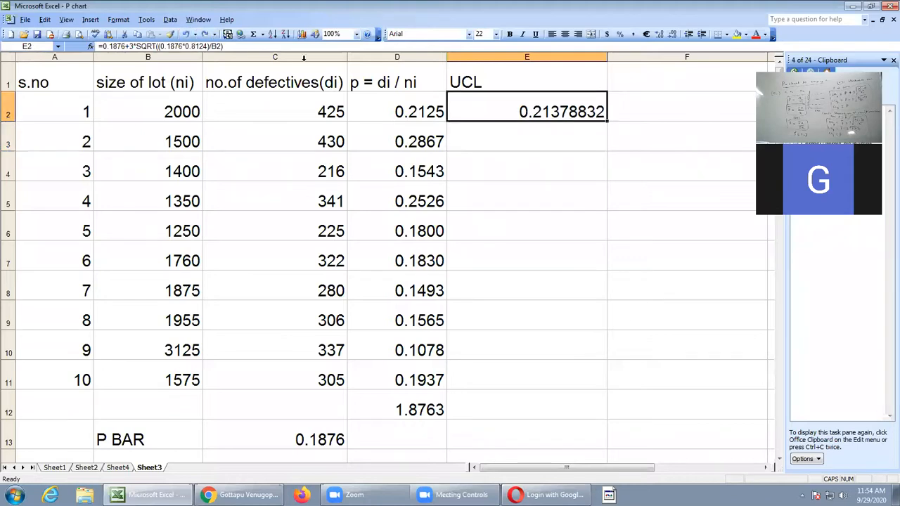
drag(606, 121, 521, 384)
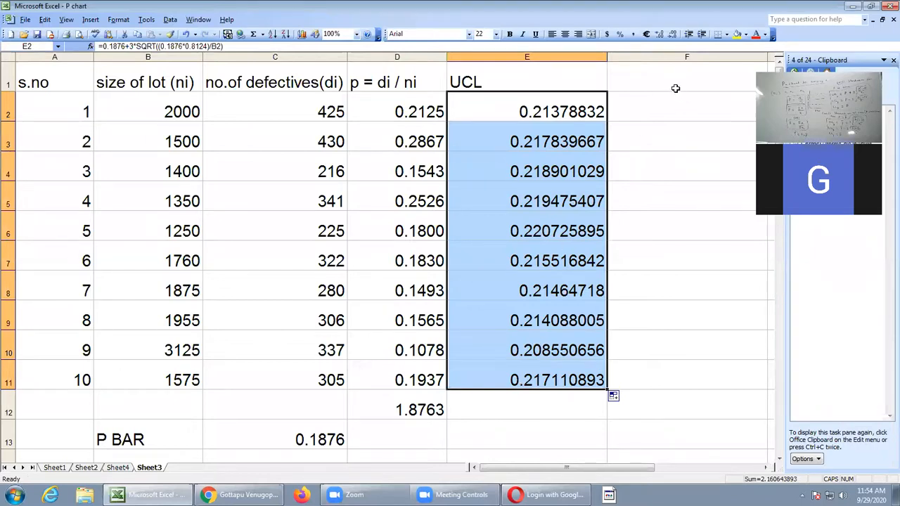
Step: Add the header LCL in F1 and compute the first lot's lower control limit in F2 with =0.1876-3*SQRT((0.1876*0.8124)/B2)
click(675, 88)
text(LCL)
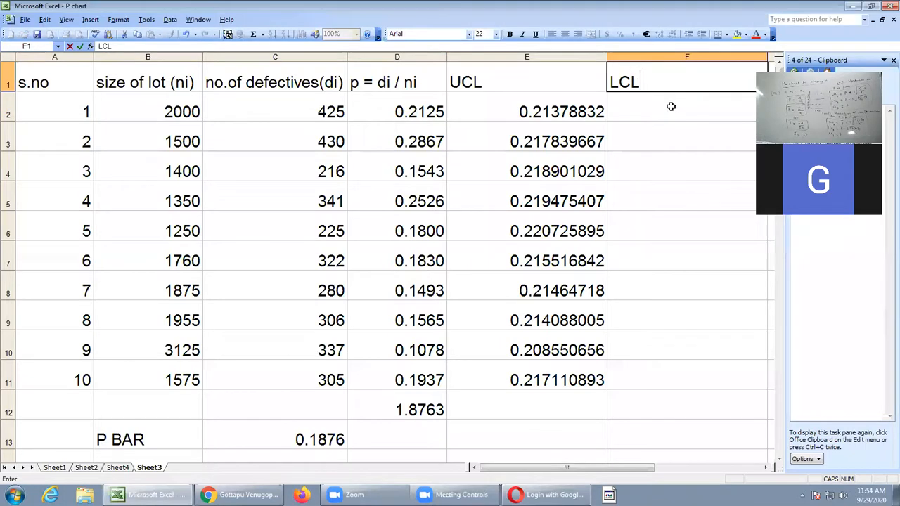
click(670, 107)
text(=)
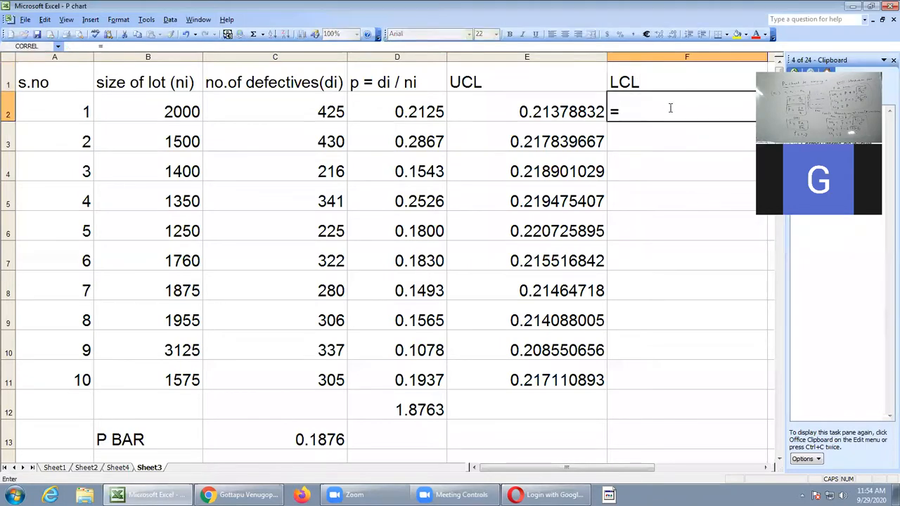
text(0.1876-3*SQRT)
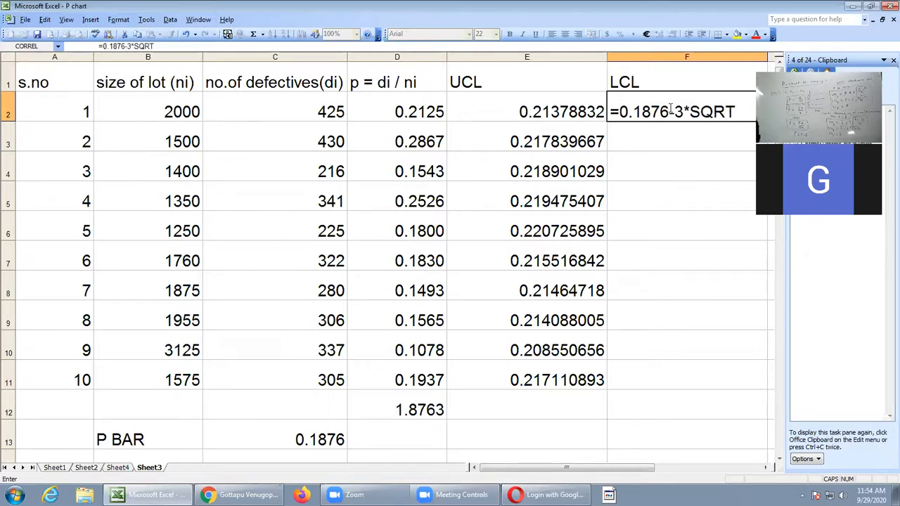
text((()
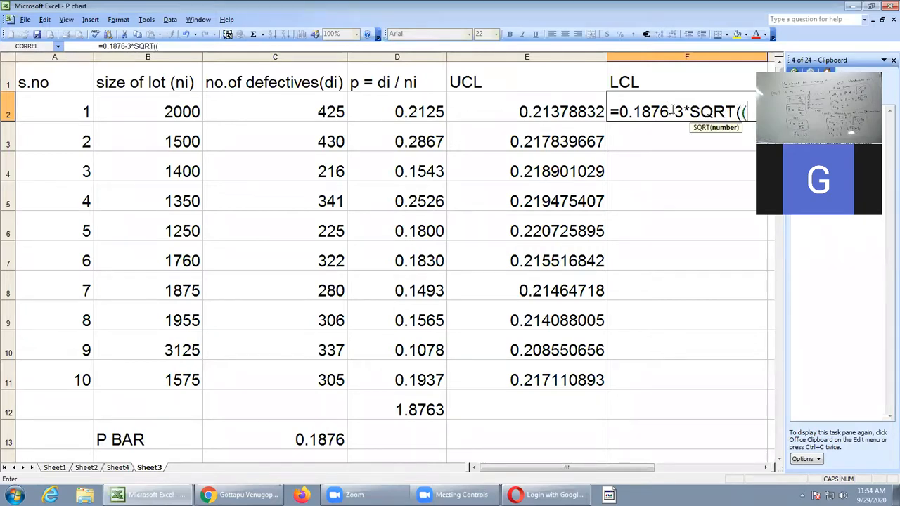
text(0.1876)
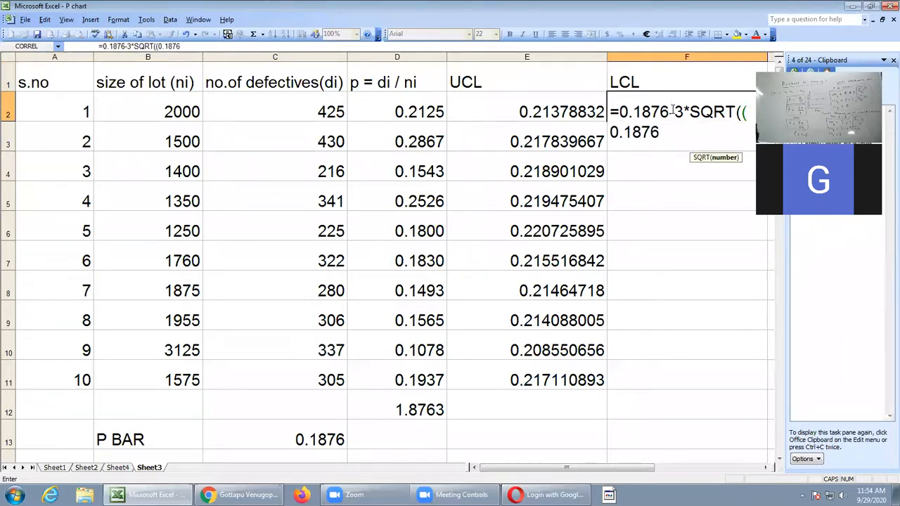
text(*)
scroll(464, 425, down, 1)
scroll(542, 352, up, 1)
text(0.)
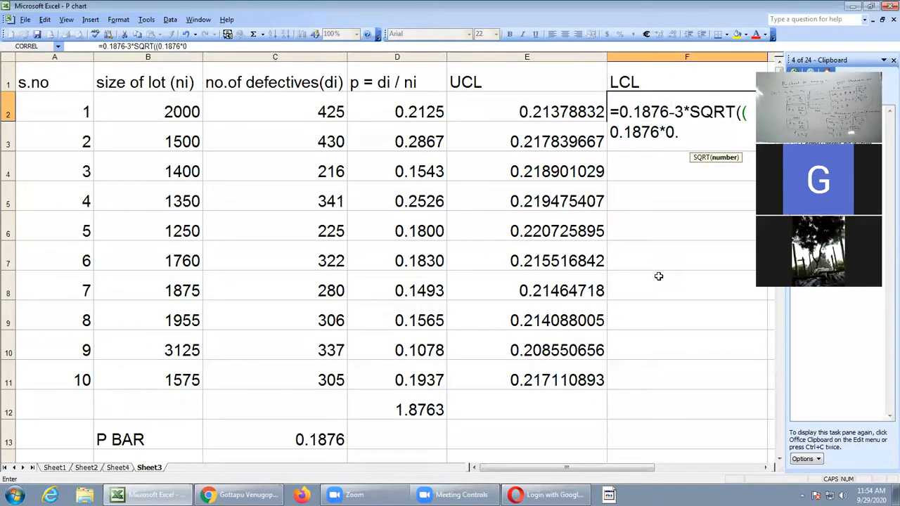
text(8124)
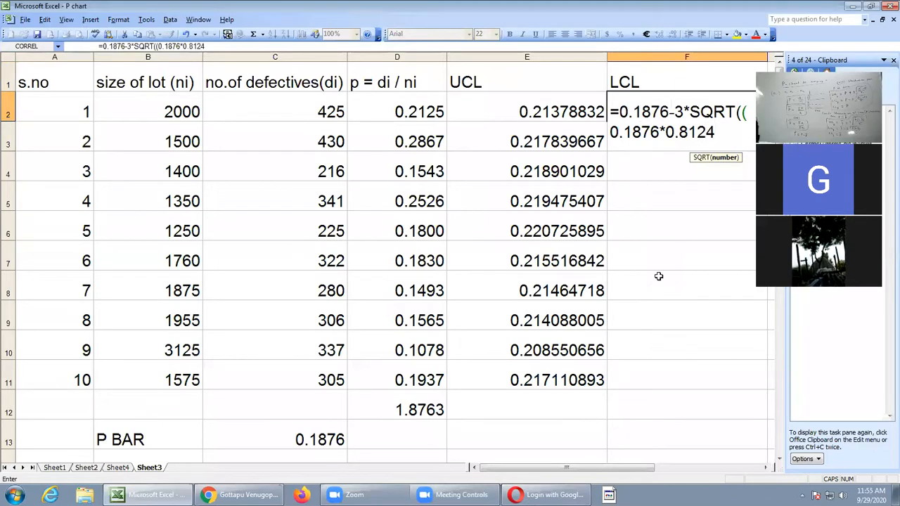
text()/)
click(162, 110)
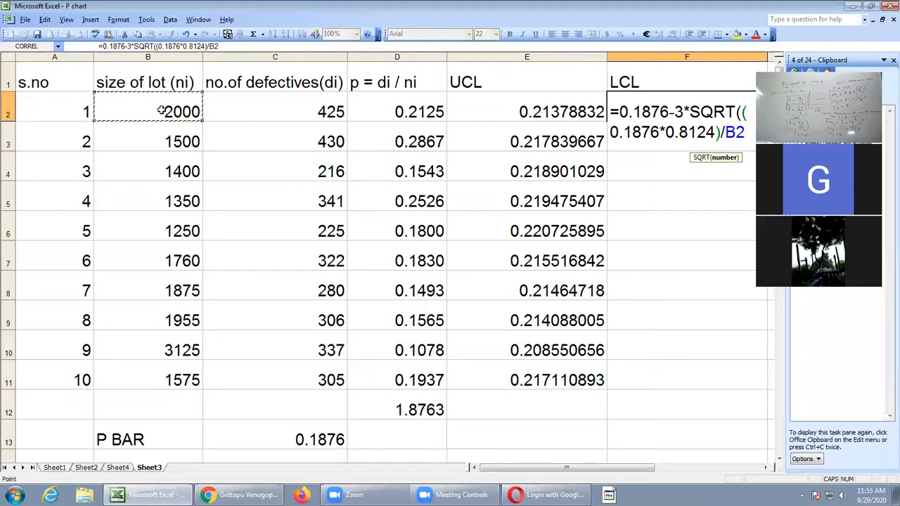
text())
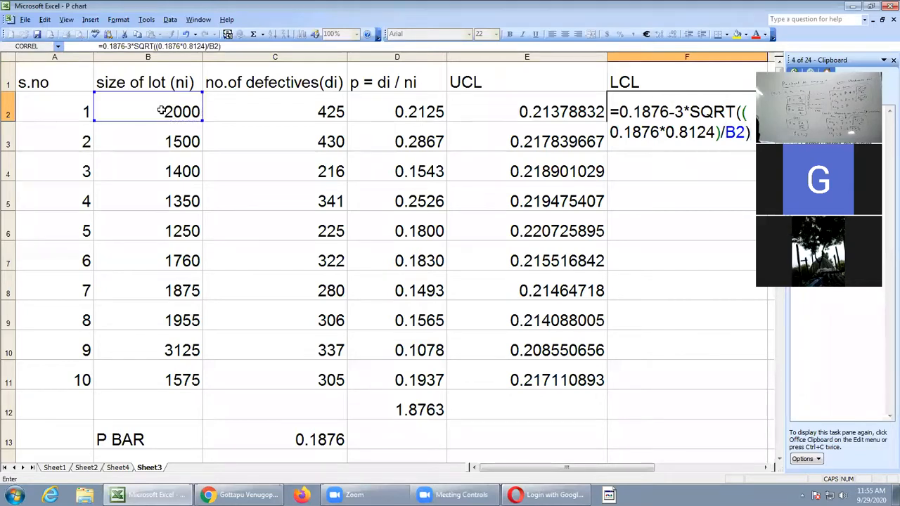
key(Return)
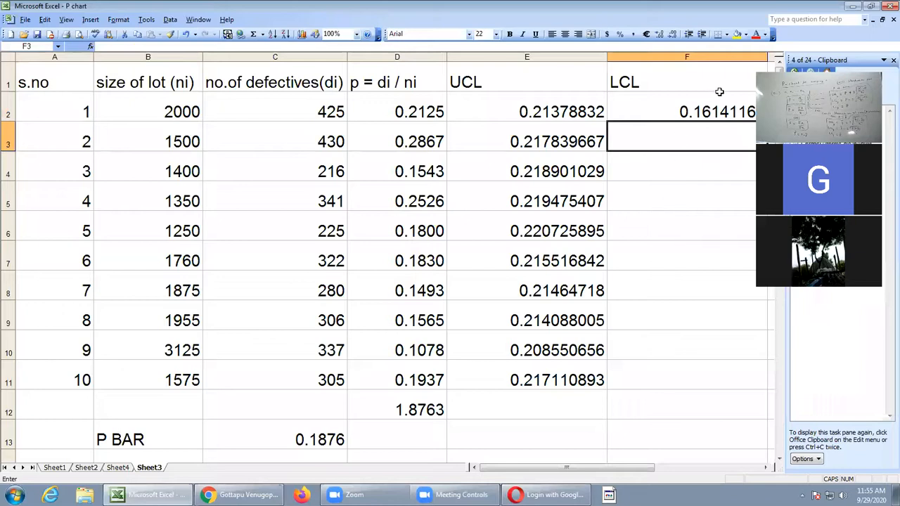
Step: Copy the LCL formula from F2 down to F11 and narrow the UCL and LCL columns to fit their values
drag(611, 58, 555, 75)
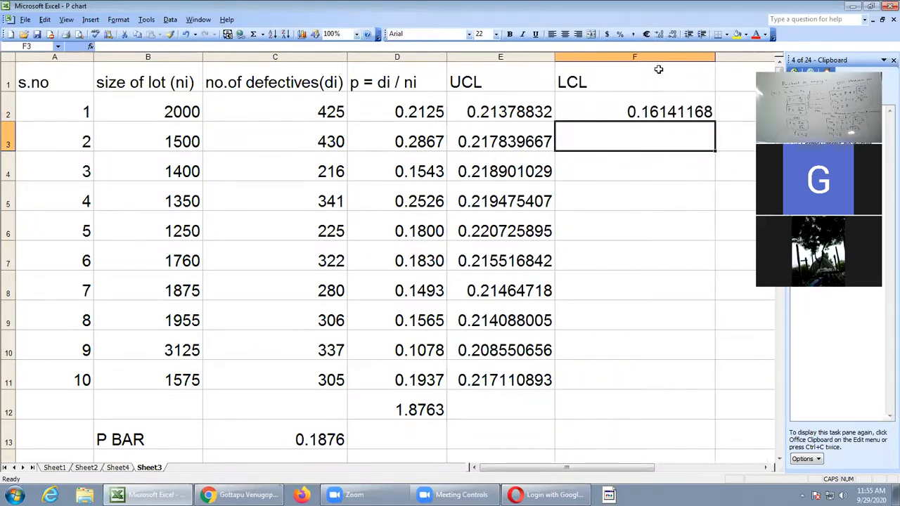
click(668, 112)
drag(715, 123, 637, 380)
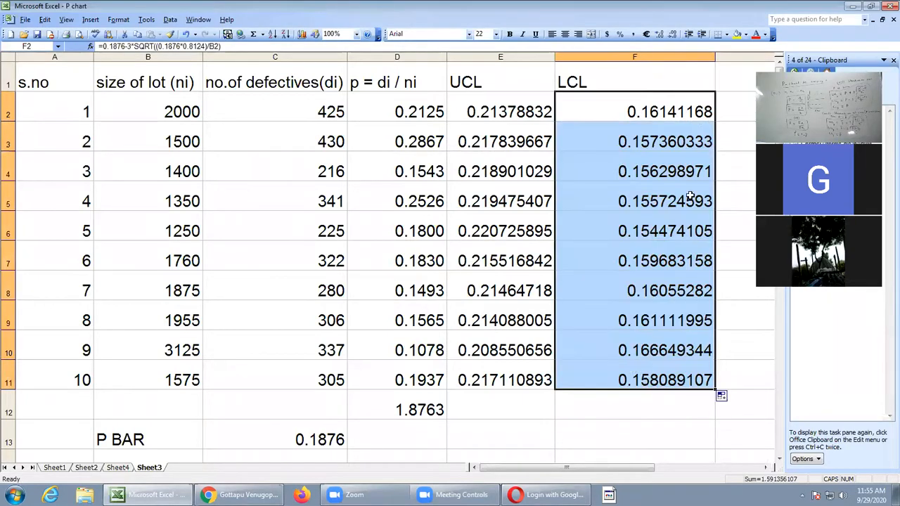
drag(714, 56, 647, 56)
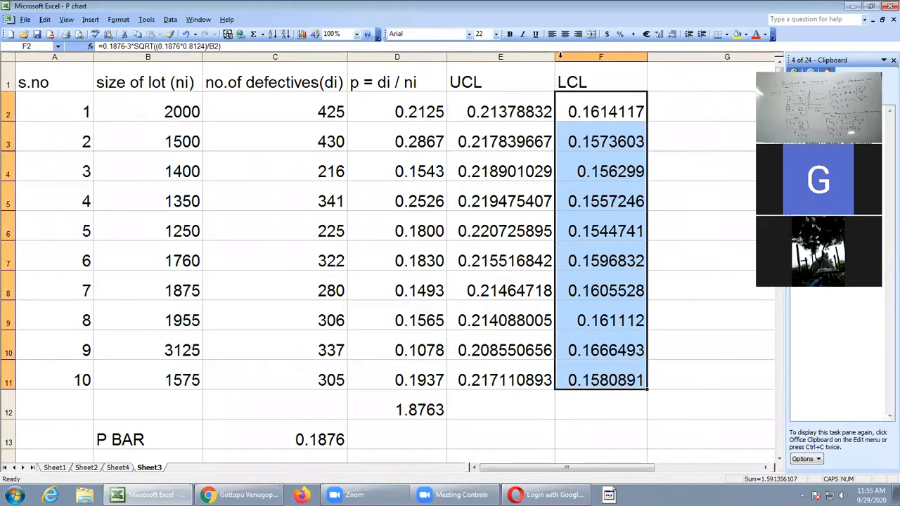
drag(558, 59, 537, 59)
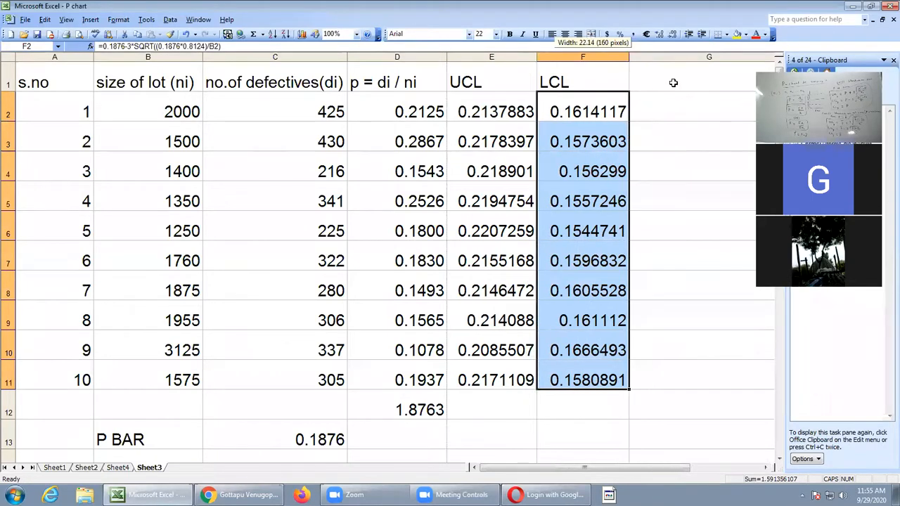
Step: Add the header CL in G1 and enter the centre line value =0.1876 in G2
click(673, 83)
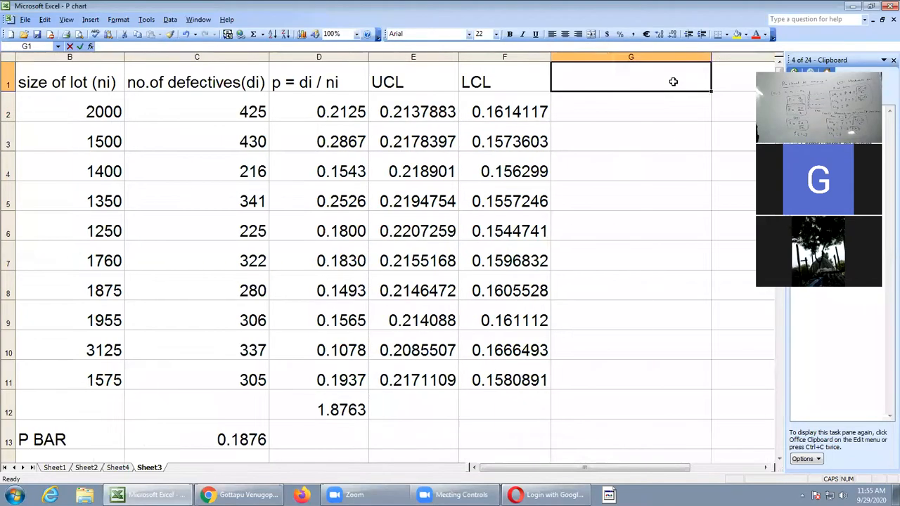
text(CL)
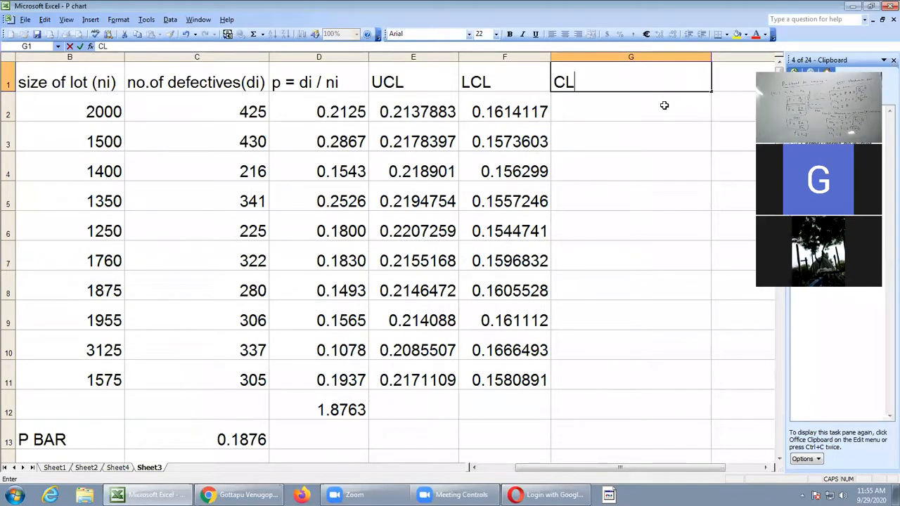
click(622, 117)
text(=)
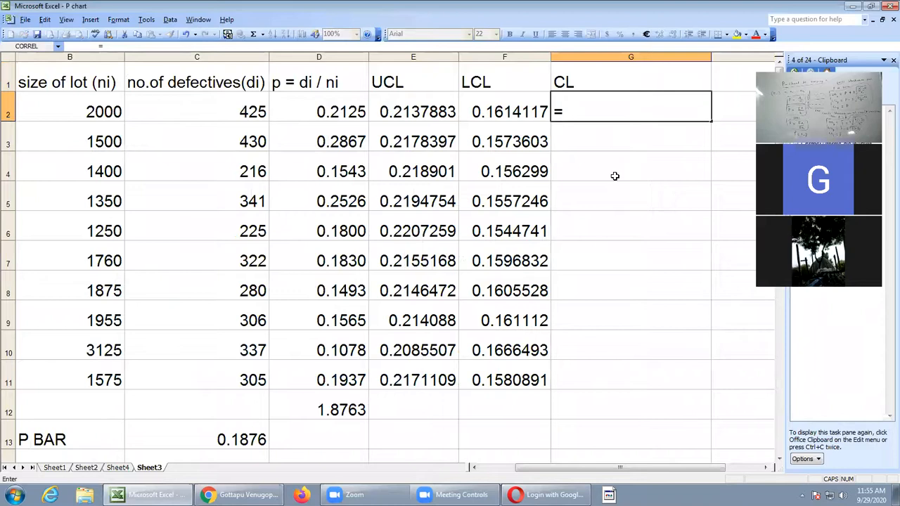
text(0.18)
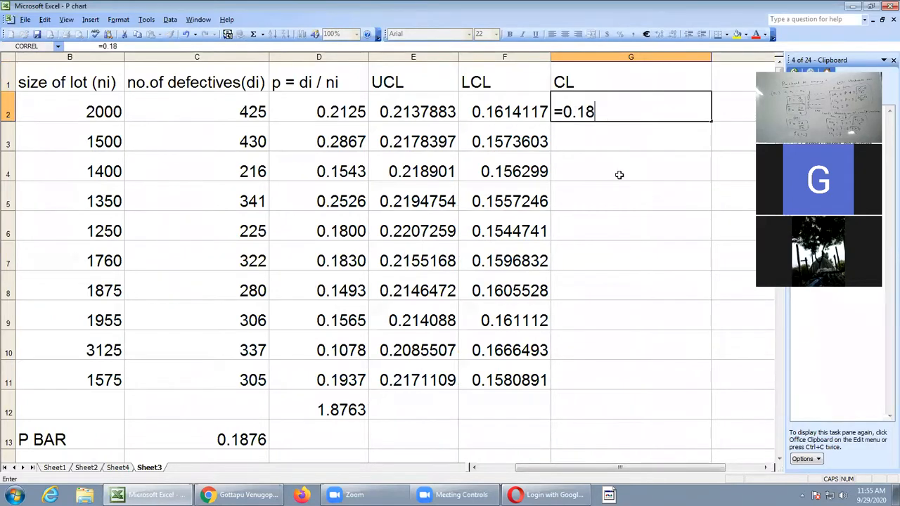
text(76)
key(Return)
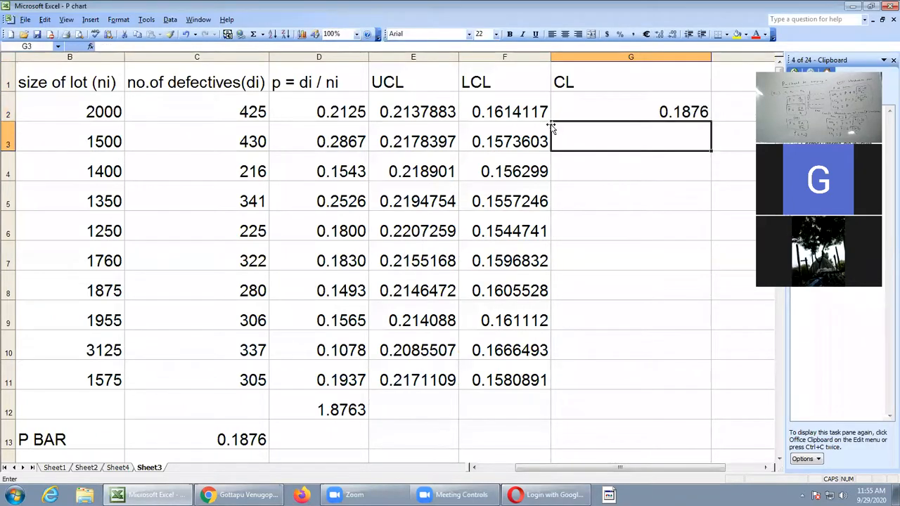
Step: Copy the CL value from G2 down to G11 and narrow column G to fit
click(607, 106)
drag(710, 121, 693, 400)
drag(711, 56, 615, 62)
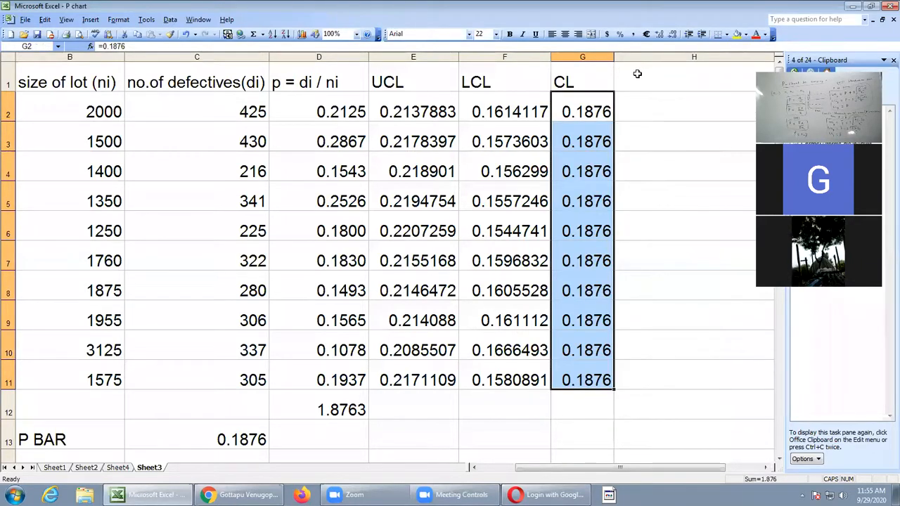
Step: Copy the fraction defective results in D2:D11 into H2:H11 as values only and head that column P in H1
click(637, 74)
drag(301, 109, 281, 378)
right_click(291, 332)
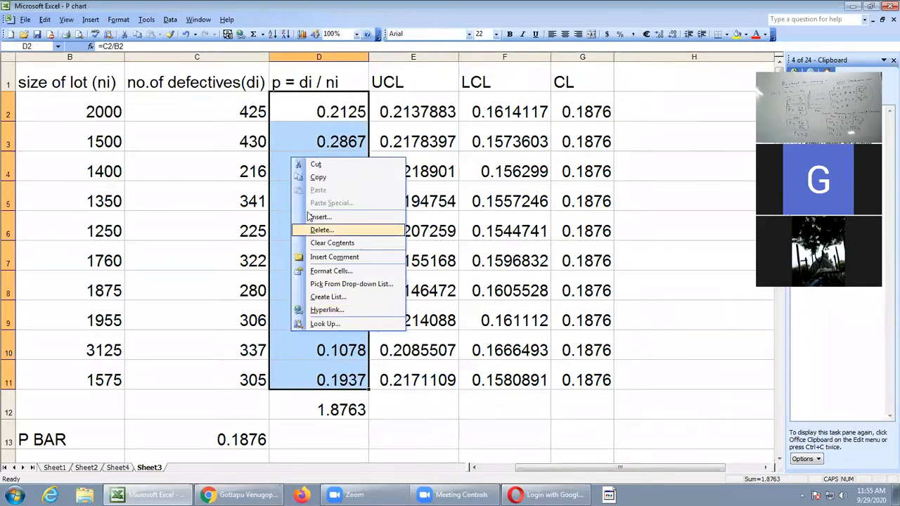
click(317, 178)
right_click(646, 104)
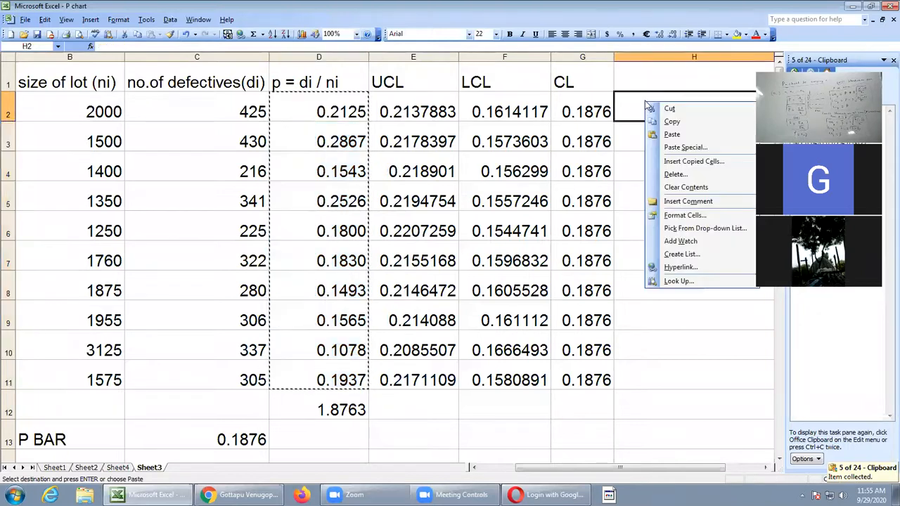
click(681, 148)
click(608, 112)
click(684, 218)
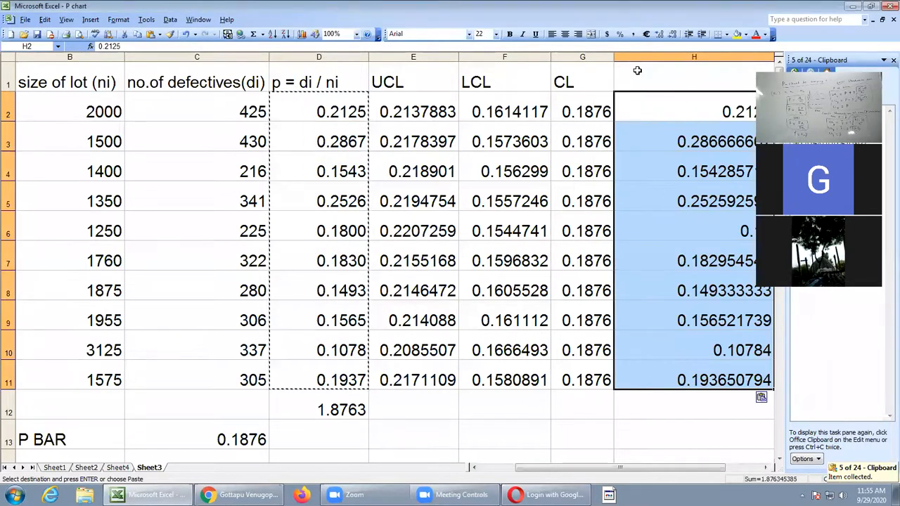
click(639, 75)
text(P)
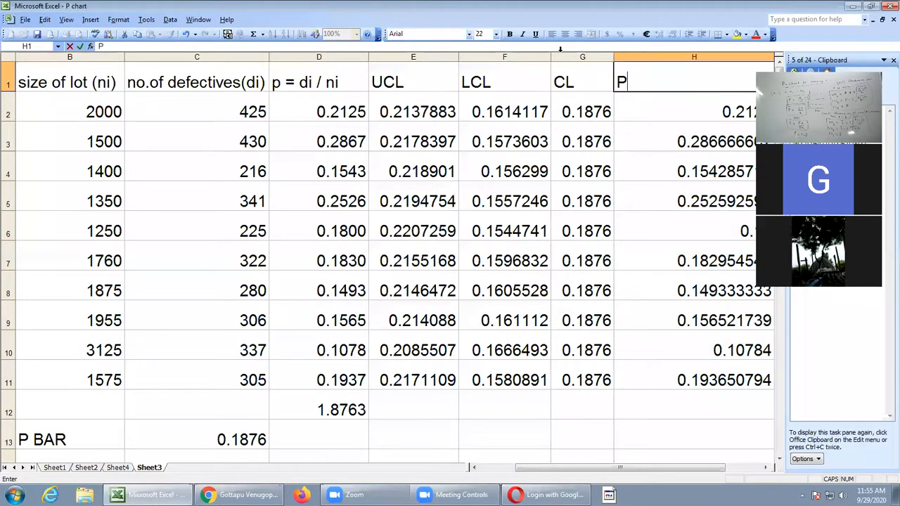
Step: Format the UCL, LCL, CL and P columns in E1:H11 as Number with four decimal places
drag(396, 68, 627, 363)
right_click(513, 227)
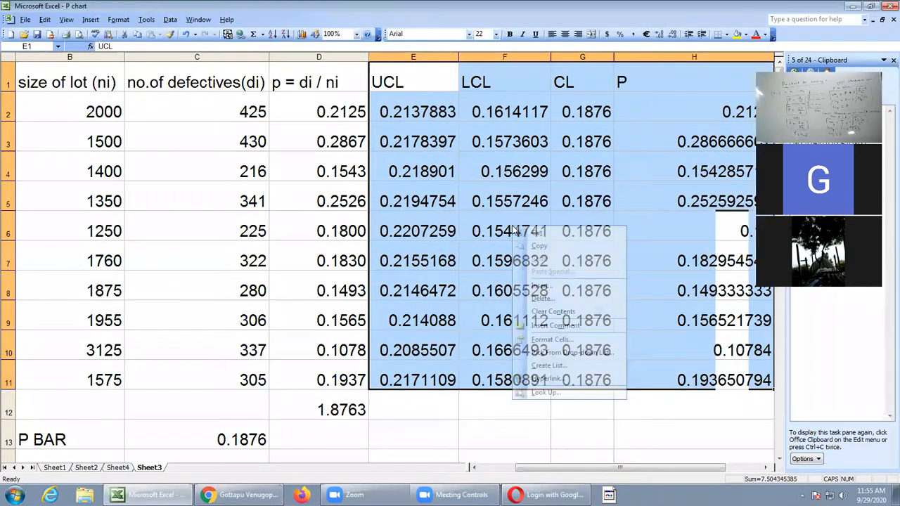
click(552, 339)
click(462, 287)
click(458, 279)
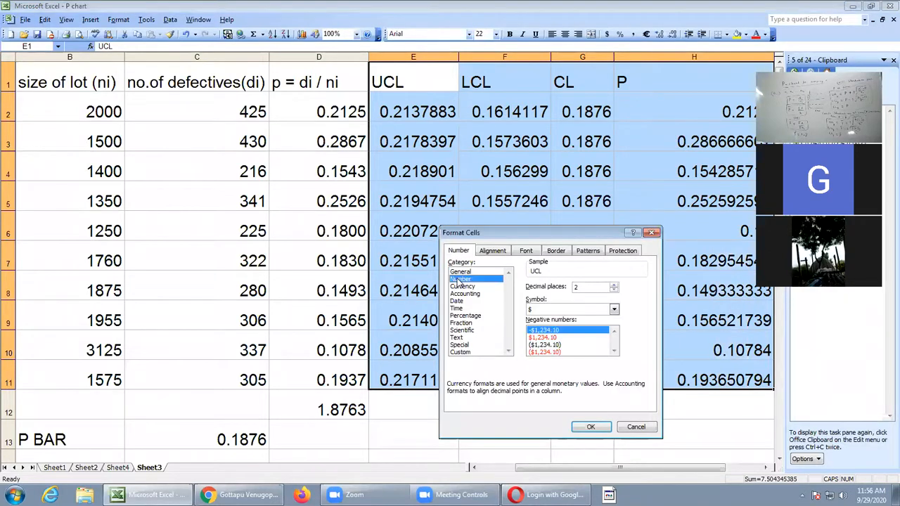
click(614, 285)
click(614, 285)
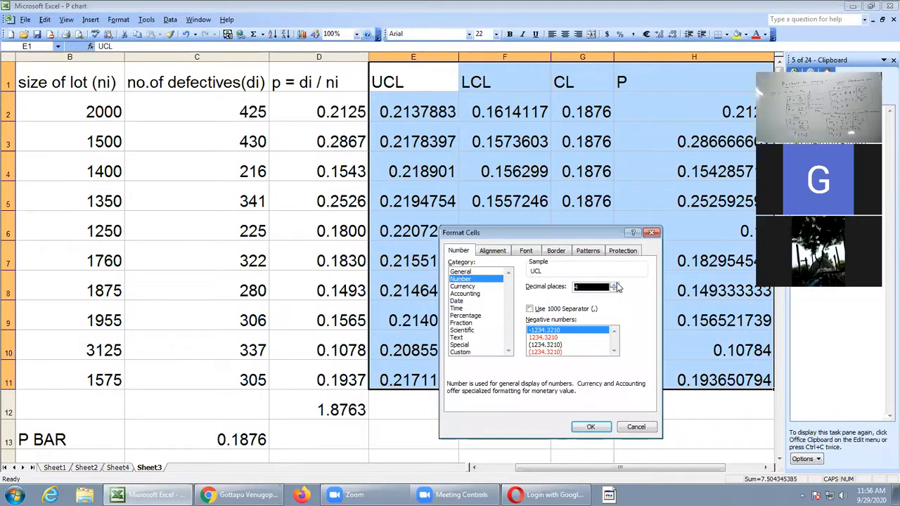
click(591, 426)
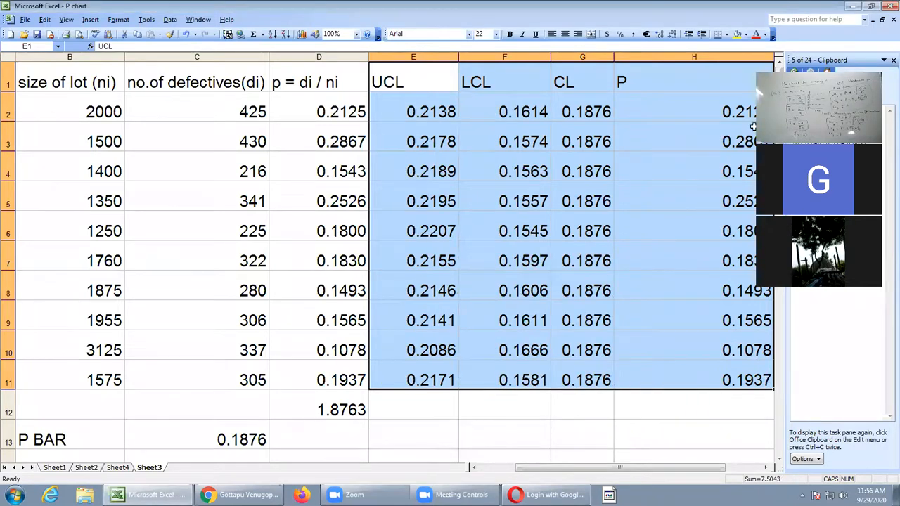
Step: Narrow the P column H to fit its four-decimal values
click(699, 57)
drag(620, 468, 667, 466)
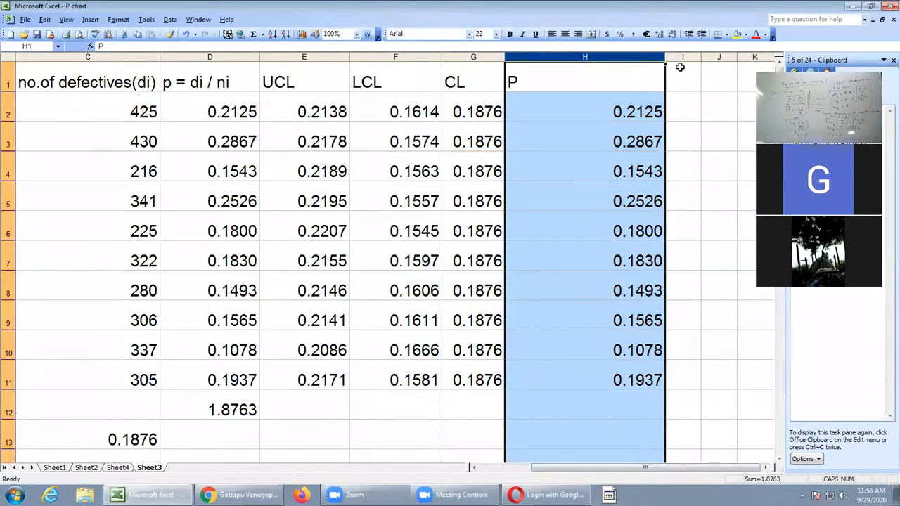
click(678, 69)
drag(668, 58, 576, 67)
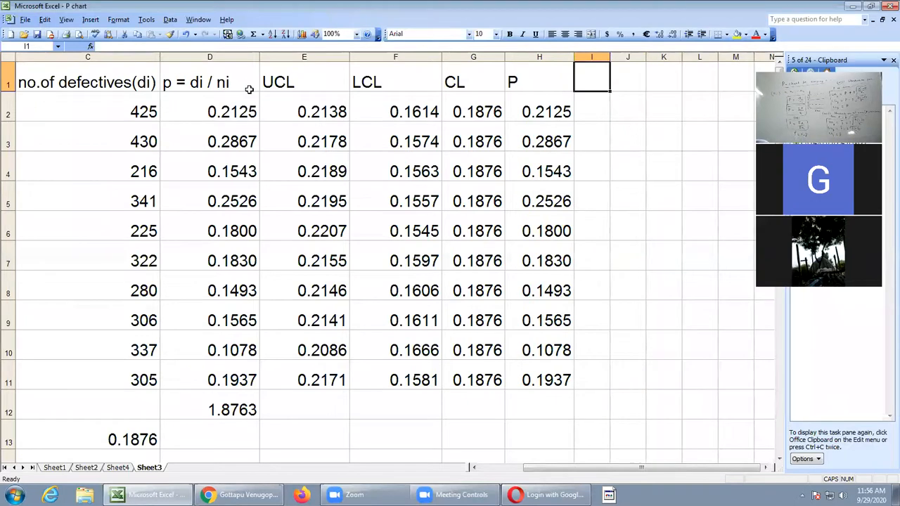
Step: Insert a line chart with markers from E1:H11, with series in columns and no title, as an object in Sheet3
drag(269, 89, 522, 380)
click(90, 19)
click(105, 58)
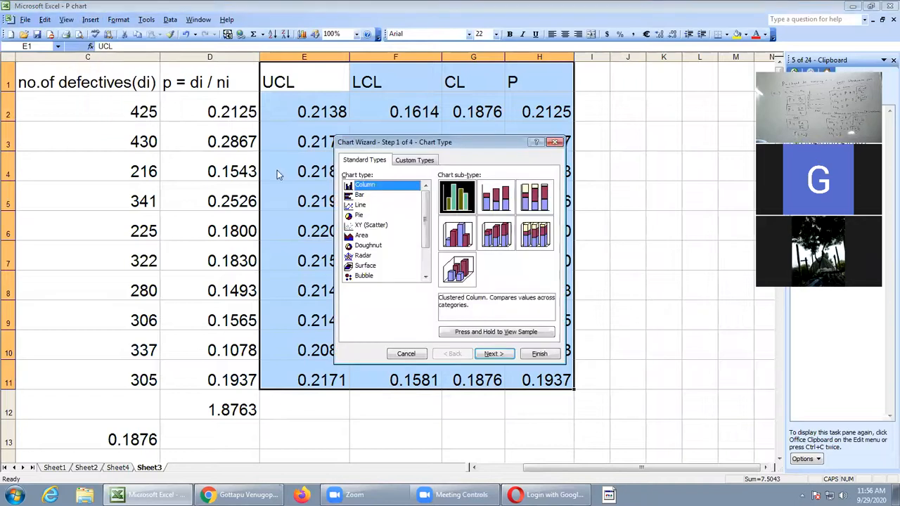
click(360, 205)
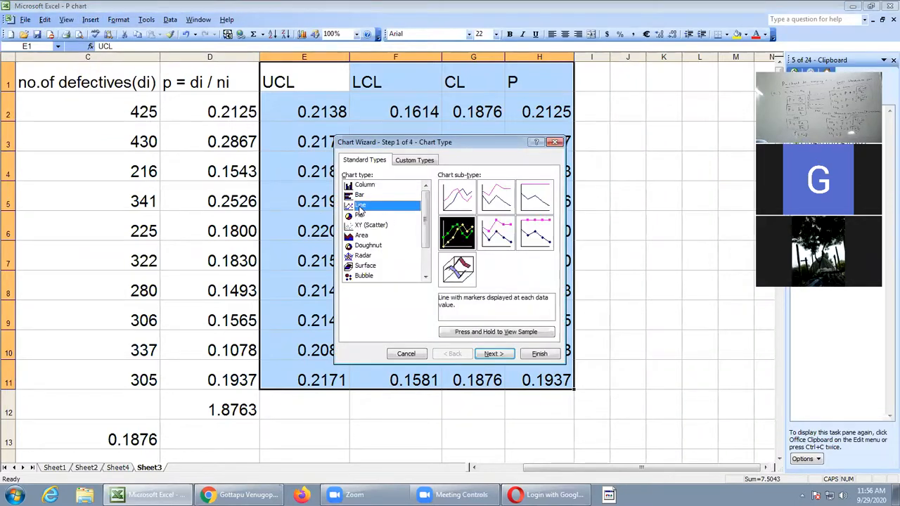
click(493, 354)
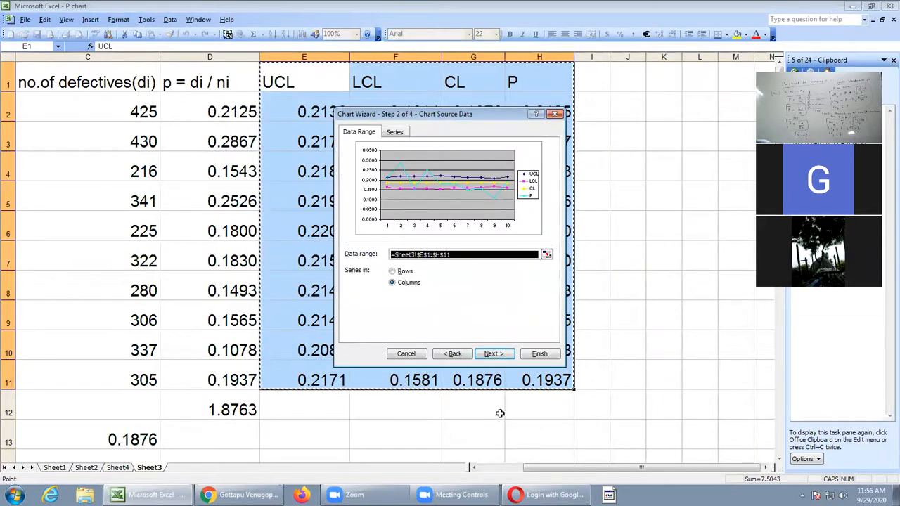
click(494, 355)
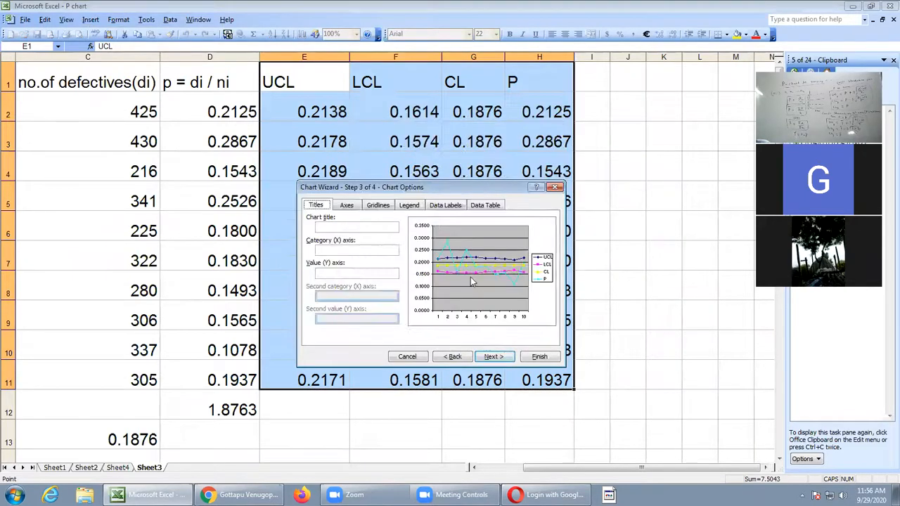
click(364, 227)
click(492, 356)
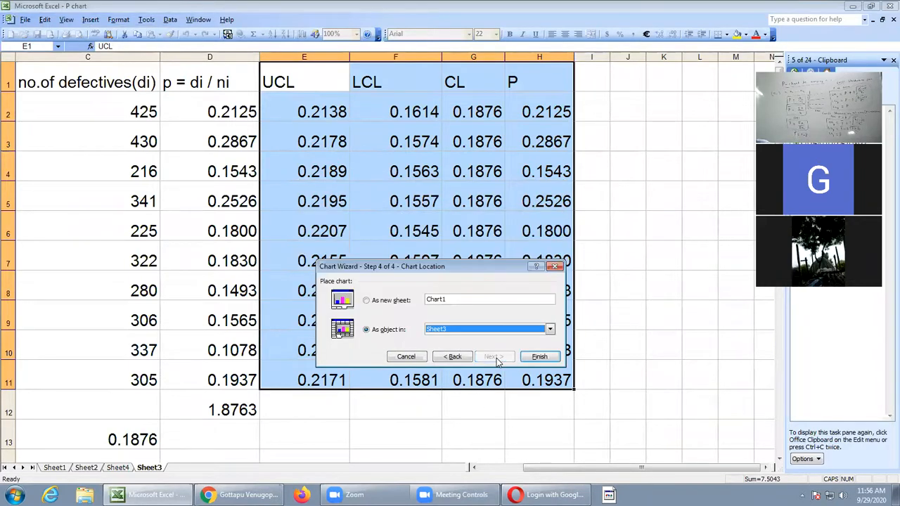
click(540, 357)
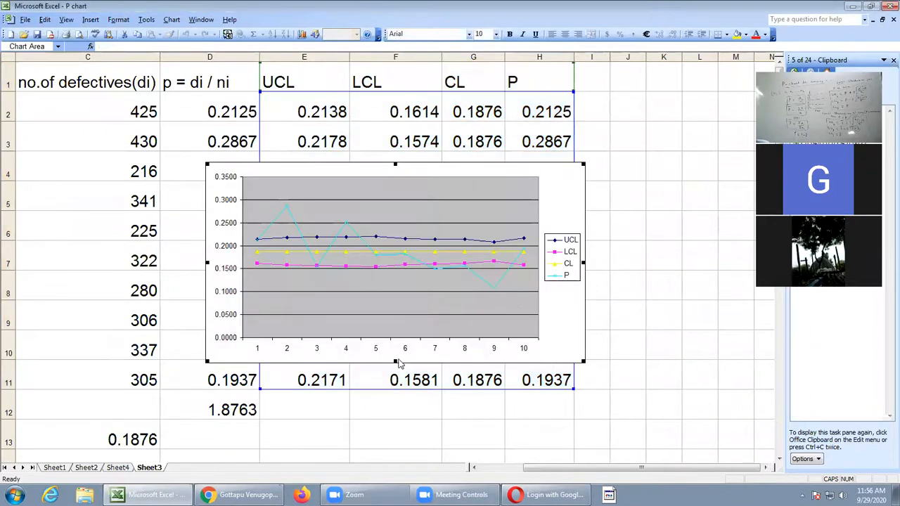
Step: Move the control chart down the sheet and make it taller by extending its upper edge to row 8
drag(396, 363, 392, 457)
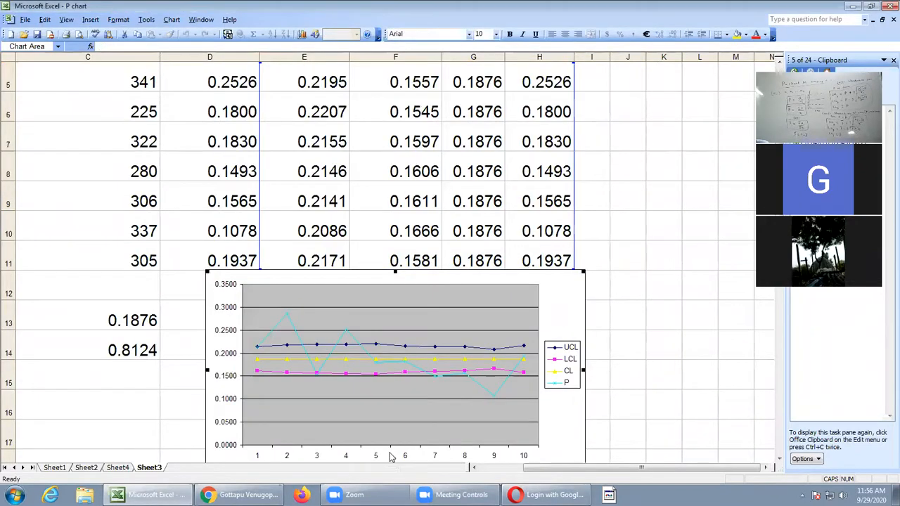
drag(396, 272, 395, 154)
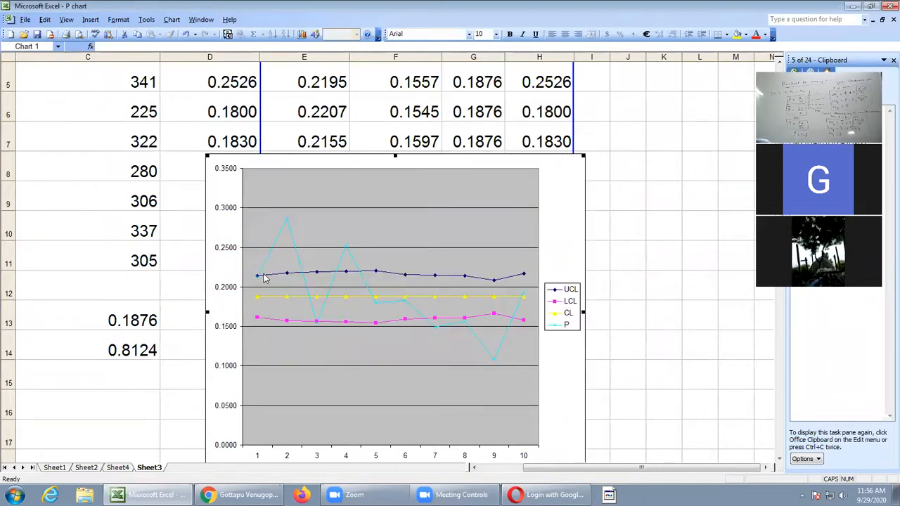